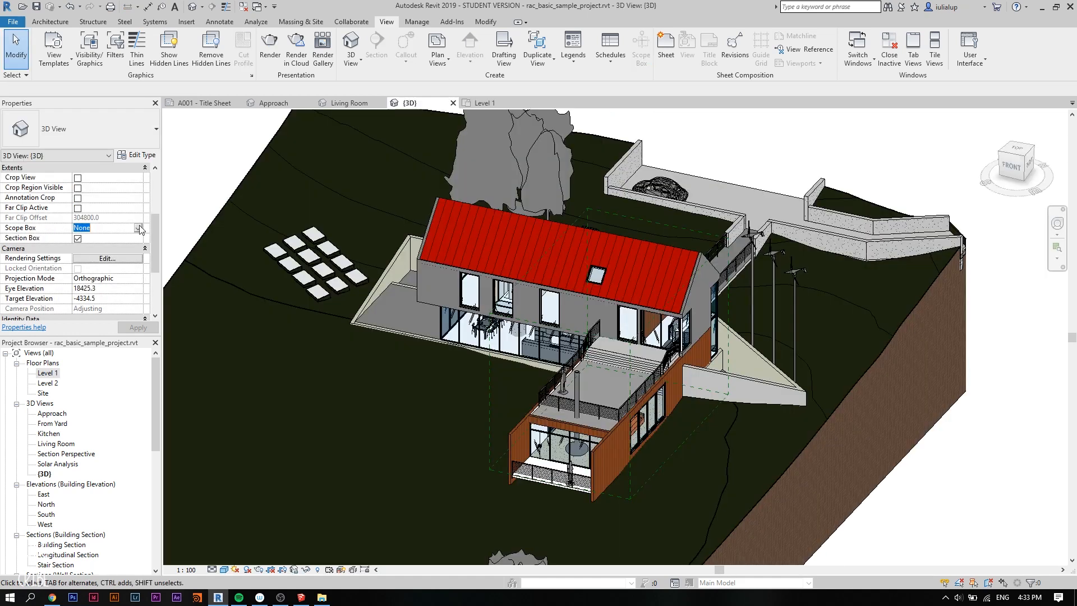
- Assign Scope Box 1 to the {3D} view so the model is cropped to the selected area
click(138, 228)
click(111, 251)
click(137, 331)
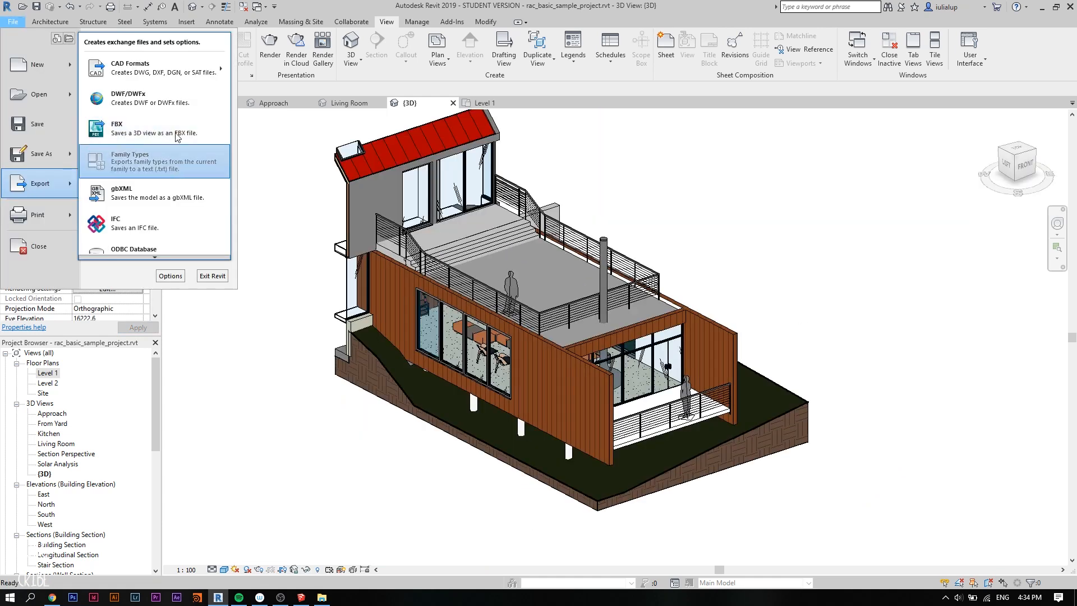
- Export the current 3D view in DWG format to the Tutorial folder with the file name model sketchup
mouse_move(171, 59)
click(45, 63)
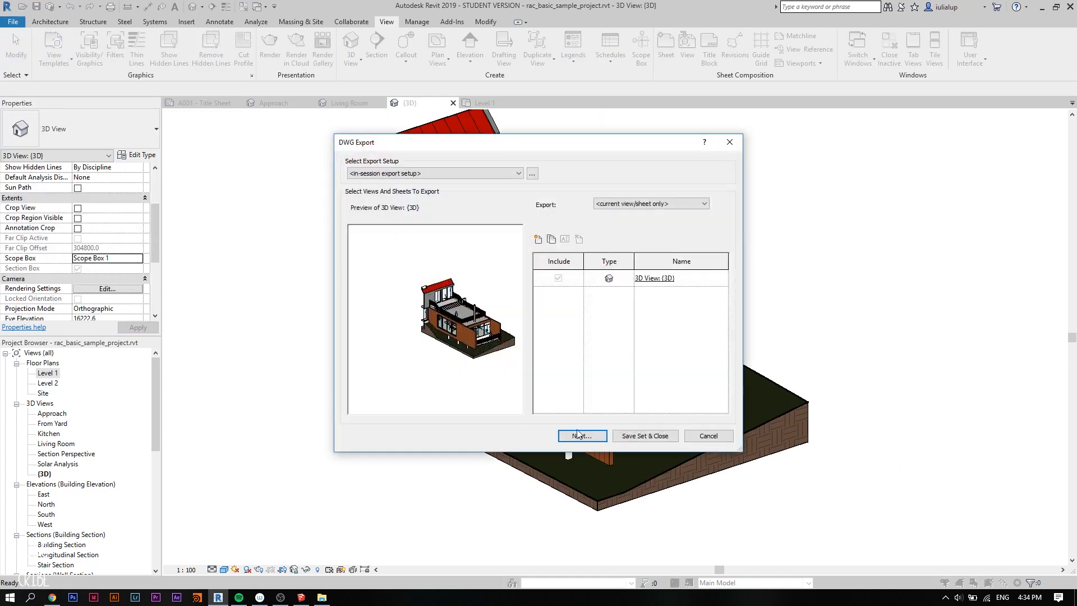
click(581, 436)
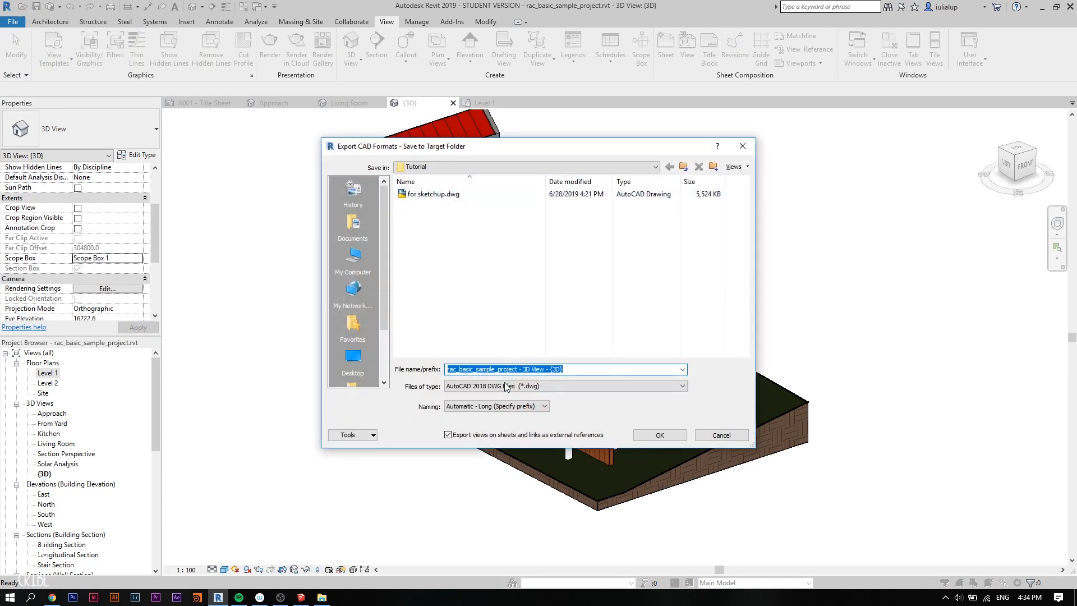
click(560, 386)
click(561, 402)
click(579, 366)
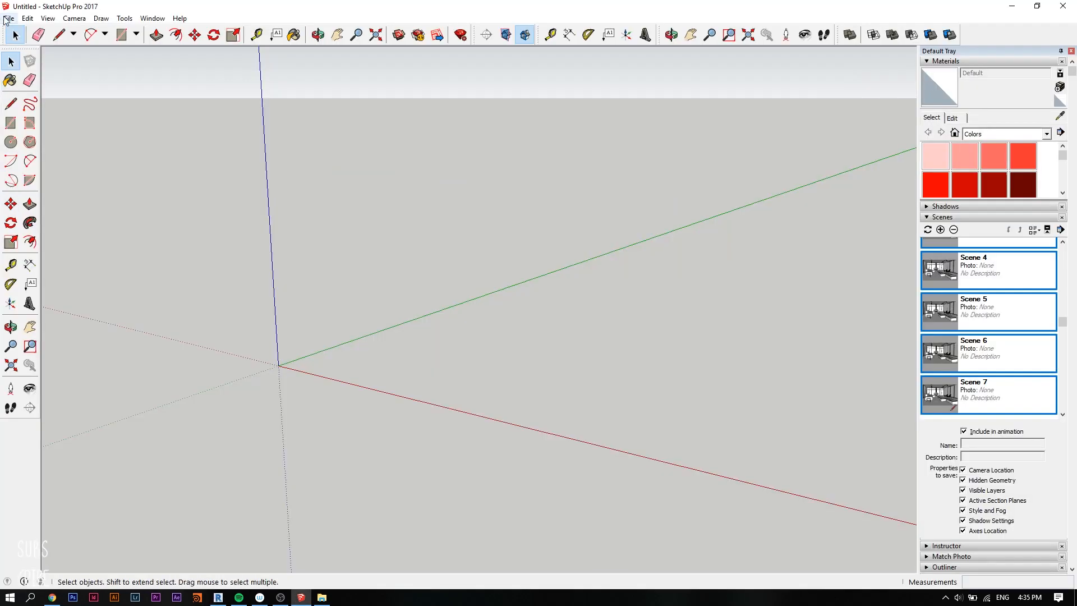
- Switch to SketchUp and import the exported DWG model
click(7, 18)
click(11, 20)
click(11, 20)
click(20, 177)
click(492, 243)
click(779, 527)
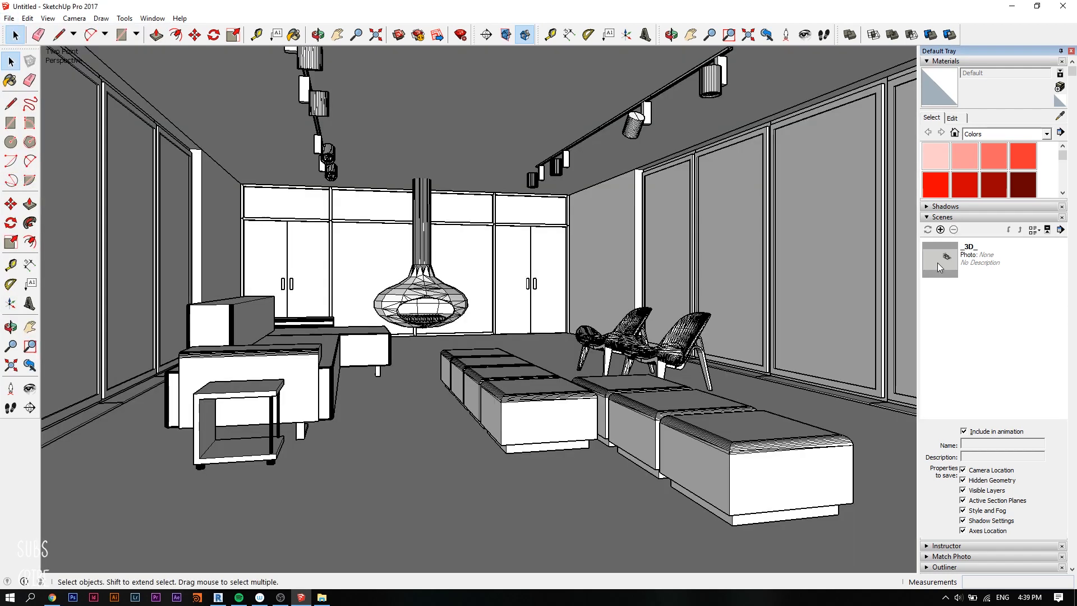
- Collapse the scene list and edit the current style's edge settings to turn Edges off, keeping Profiles on
click(927, 218)
click(926, 218)
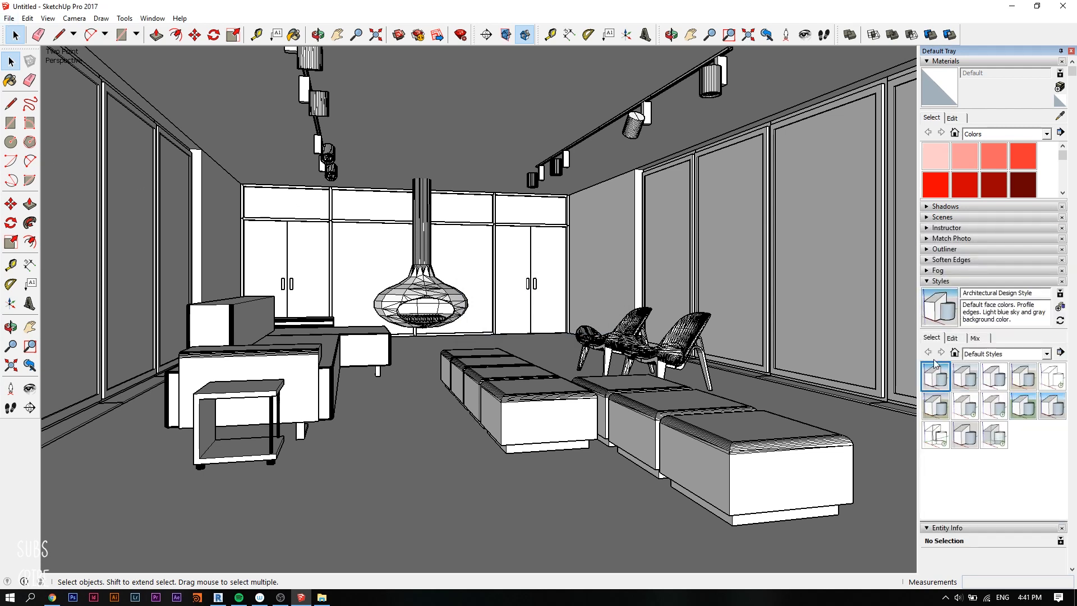
click(955, 338)
click(928, 370)
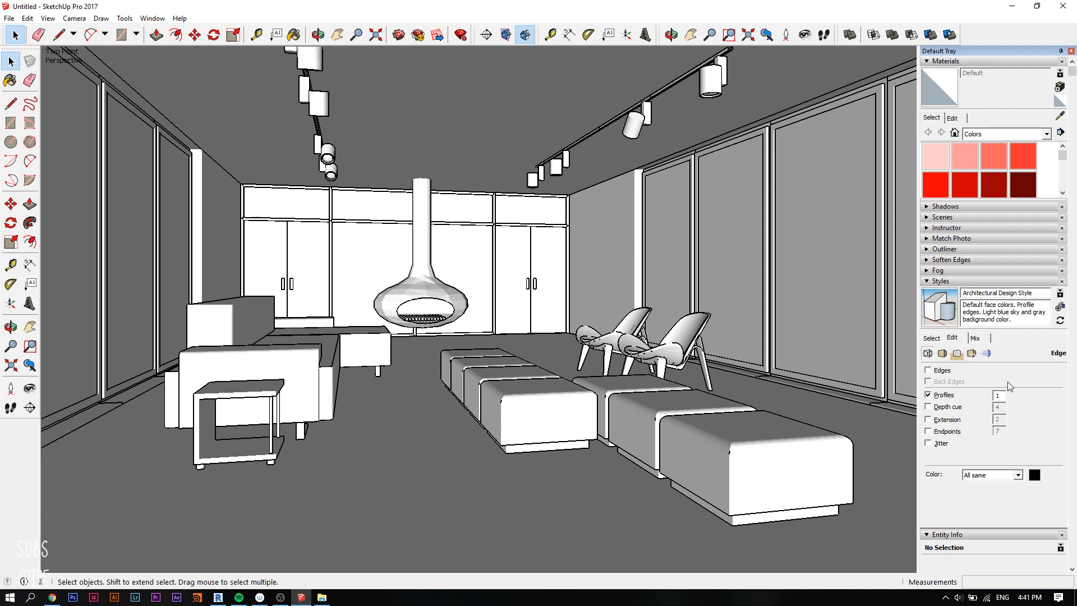
- Export the interior perspective as a 2D graphic in AutoCAD DWG File format to the Tutorial folder
click(9, 18)
mouse_move(59, 194)
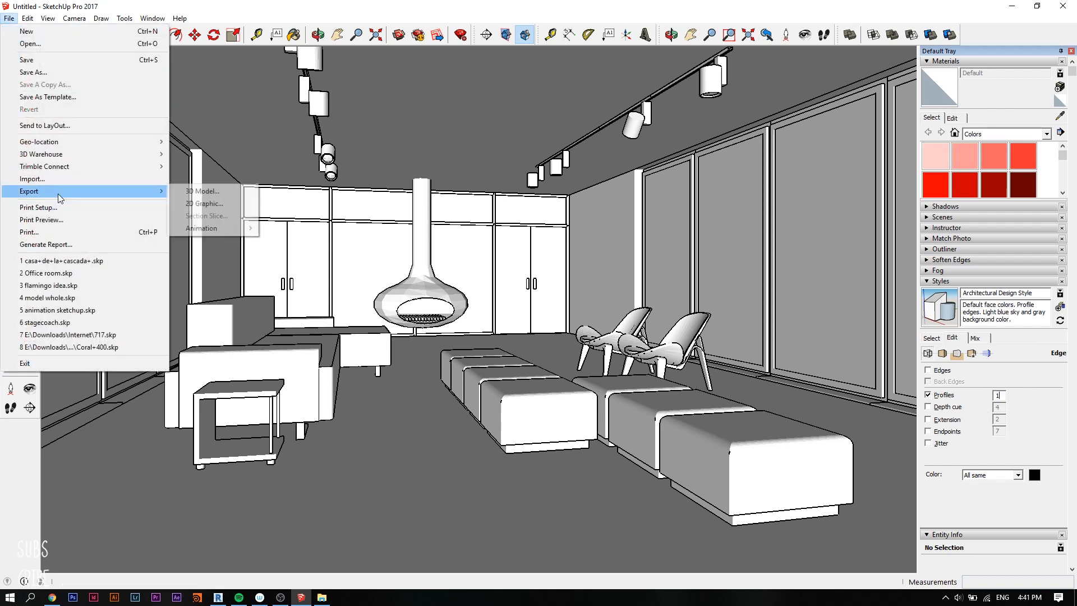
click(223, 203)
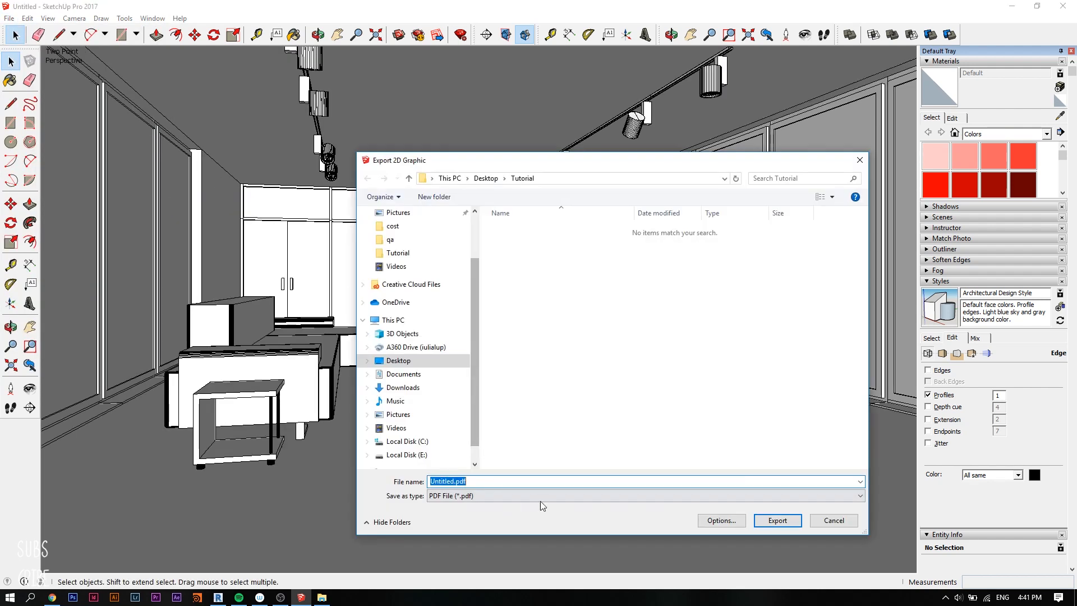
click(538, 496)
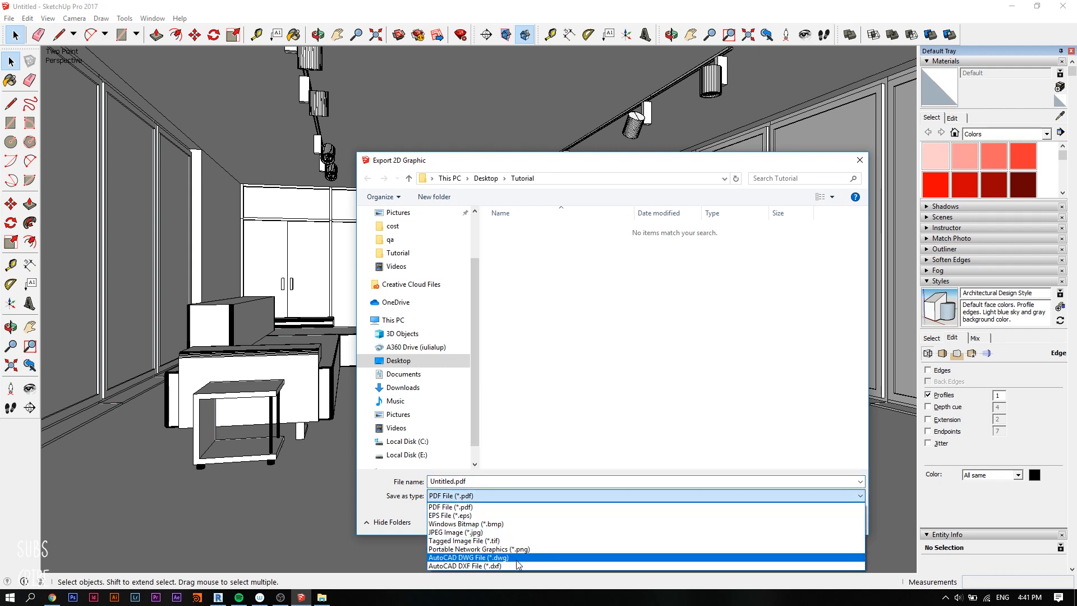
click(519, 561)
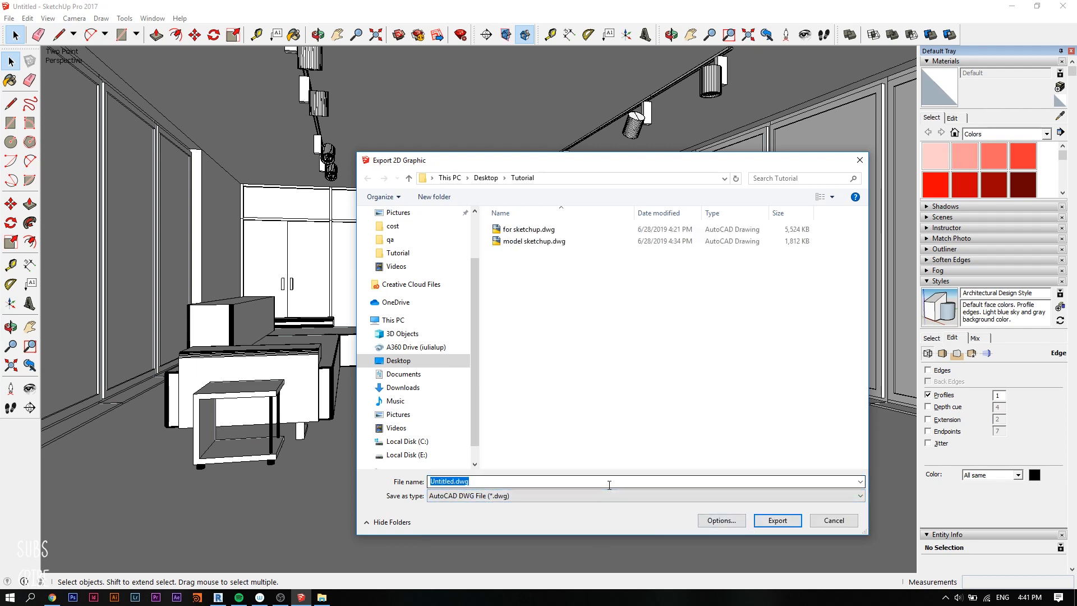
scroll(609, 485, up, 5)
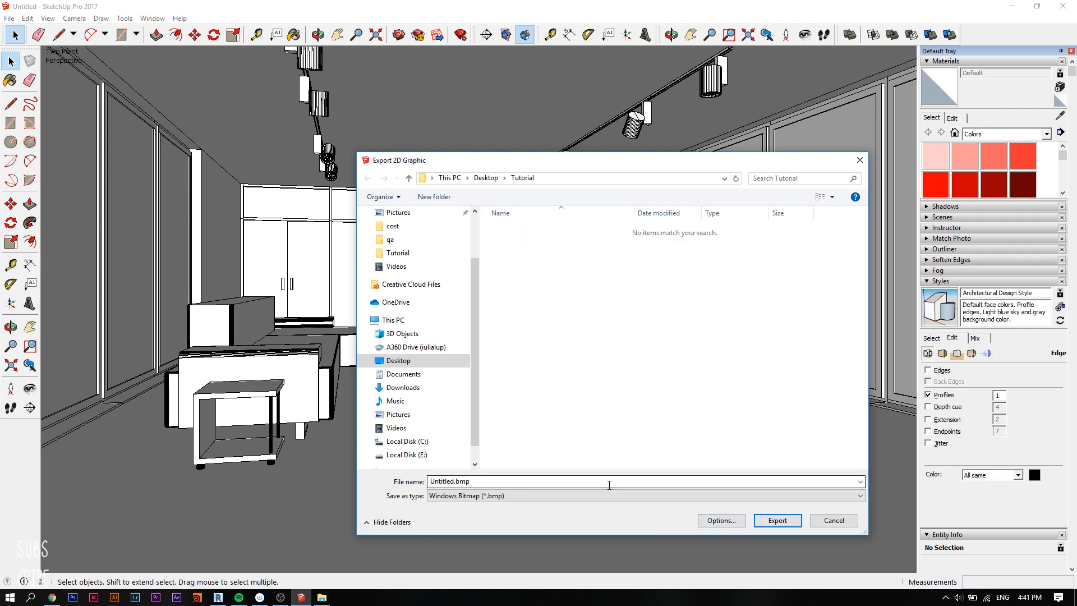
click(589, 495)
click(519, 561)
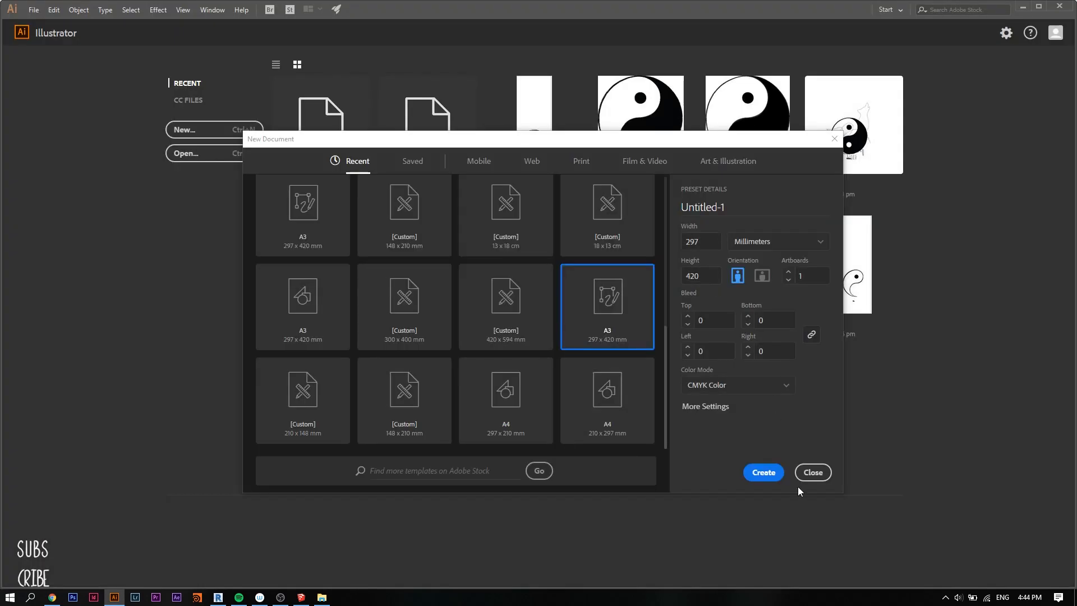
- In Illustrator, create a 297 x 420 mm A3 portrait document in CMYK and open View1.dwg from the file explorer
click(762, 472)
click(321, 597)
click(296, 145)
drag(368, 36, 920, 47)
drag(836, 151, 580, 250)
click(59, 61)
click(157, 214)
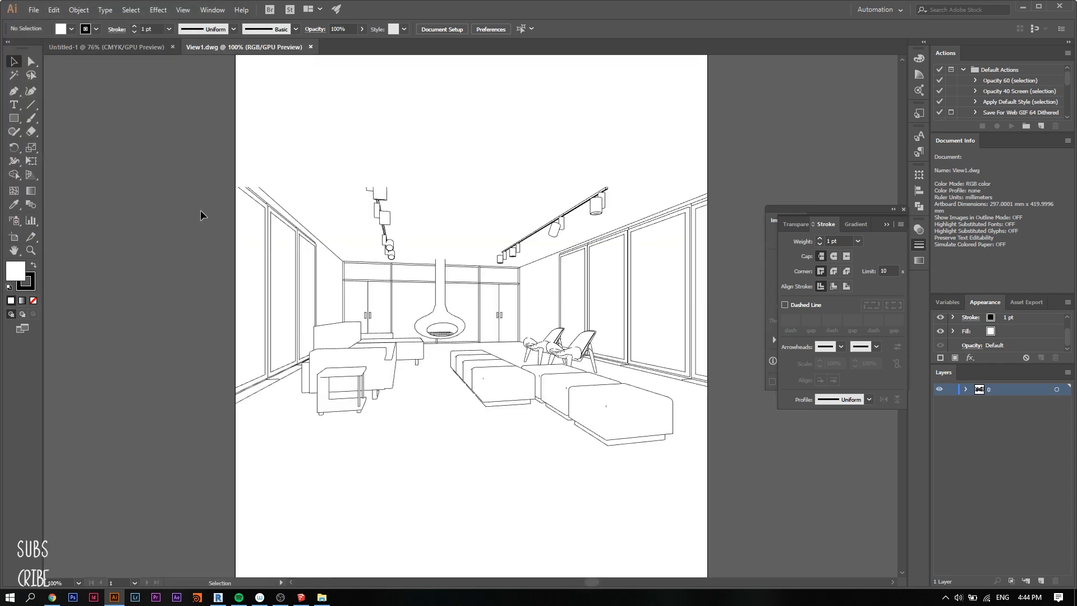
- Select all the imported linework and set its stroke weight to 0.25 pt
mouse_move(712, 465)
mouse_down()
mouse_move(236, 142)
mouse_move(228, 154)
mouse_up()
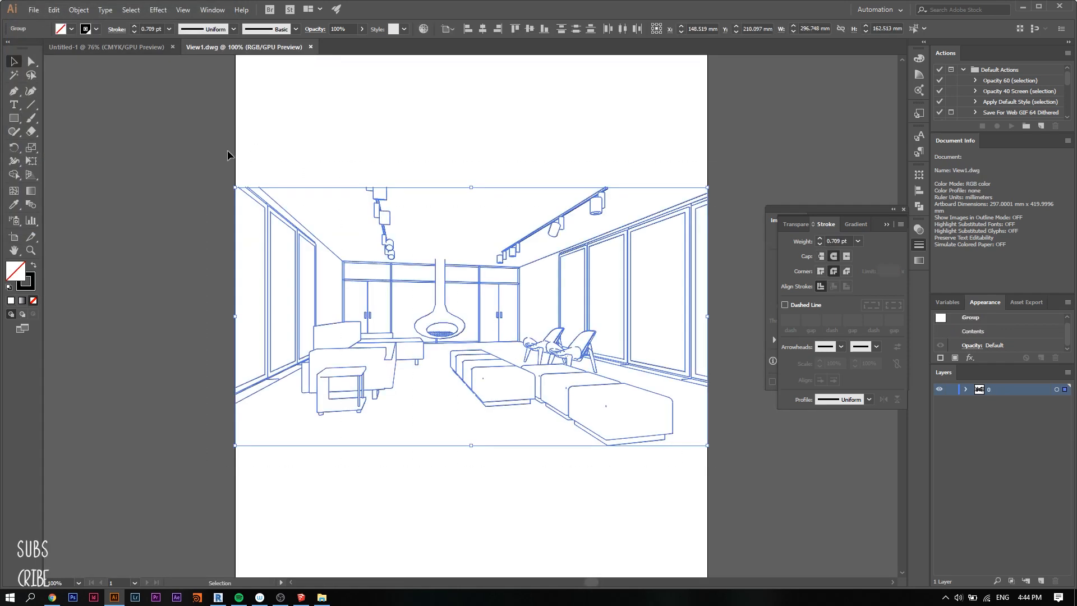
click(169, 29)
click(180, 43)
click(339, 151)
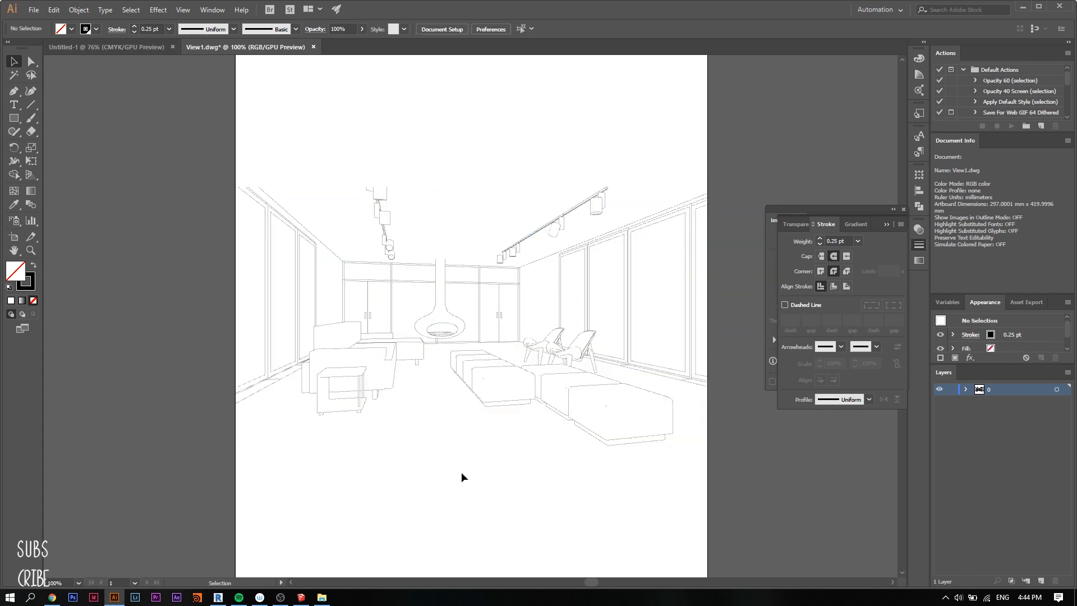
- Check the sofa against the SketchUp model, return to Illustrator, and draw the armrest's missing vertical front edge with the Pen tool
key(ctrl+plus)
click(301, 597)
click(301, 598)
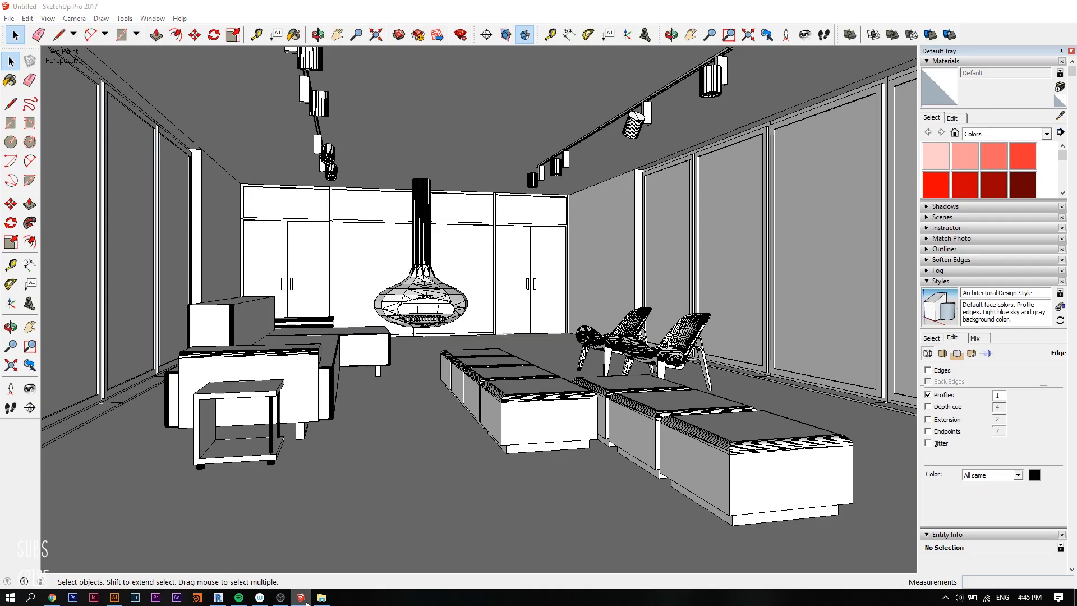
key(p)
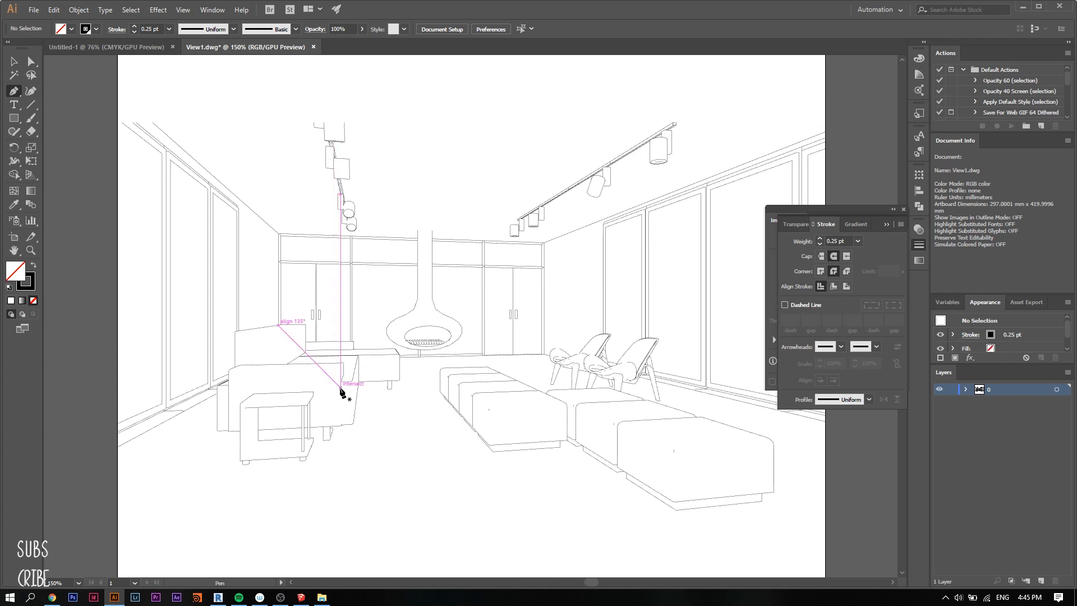
click(342, 382)
click(342, 425)
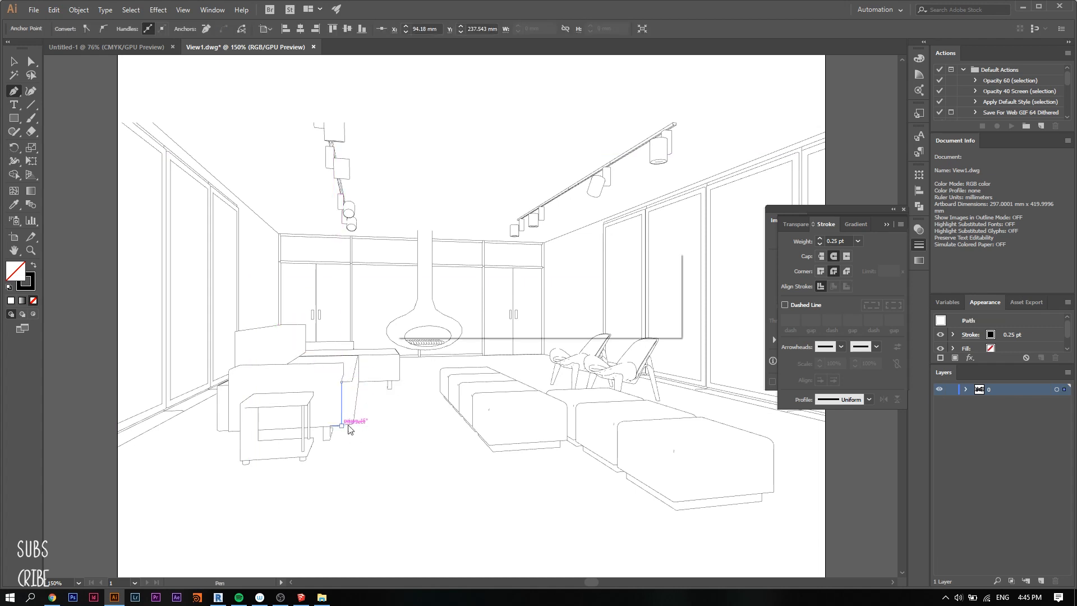
click(646, 319)
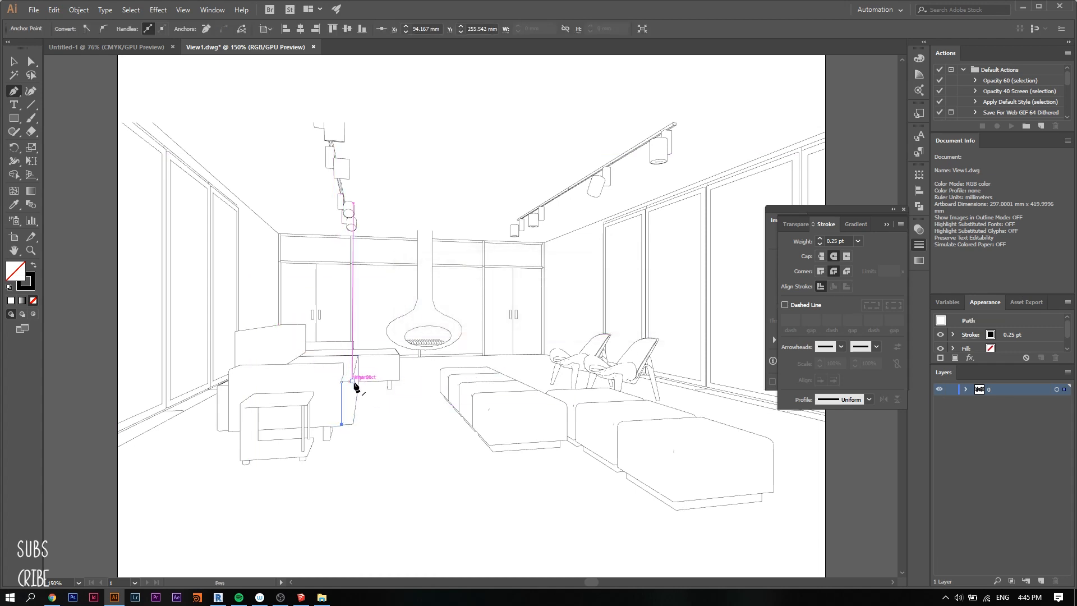
- Draw the missing vertical edge from the sofa seat's front corner down to its lower edge with the Pen tool
key(ctrl+plus)
key(ctrl+plus)
key(ctrl+plus)
key(ctrl+plus)
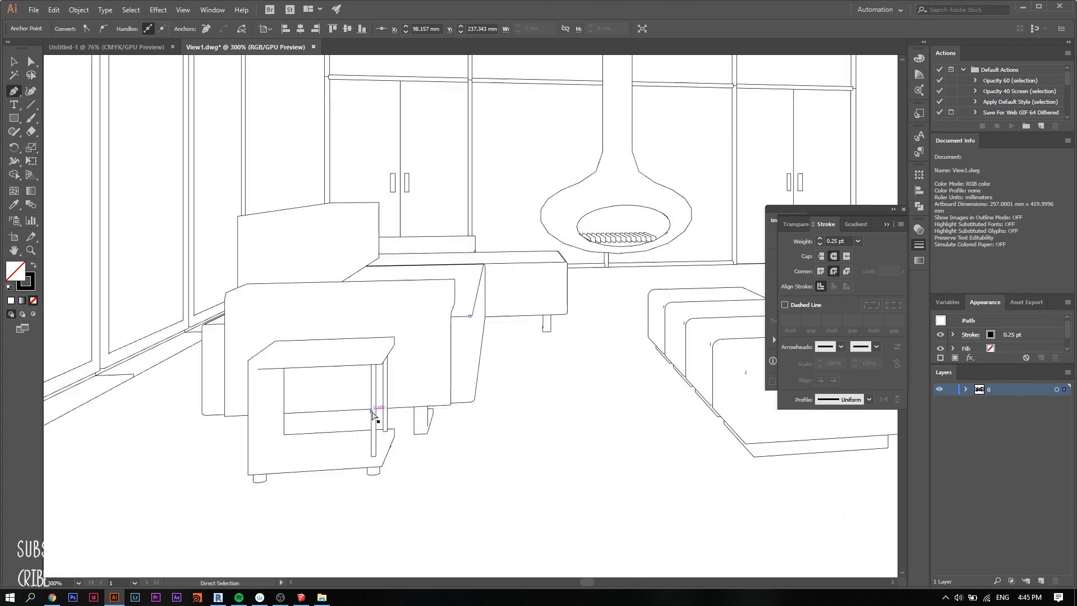
click(476, 315)
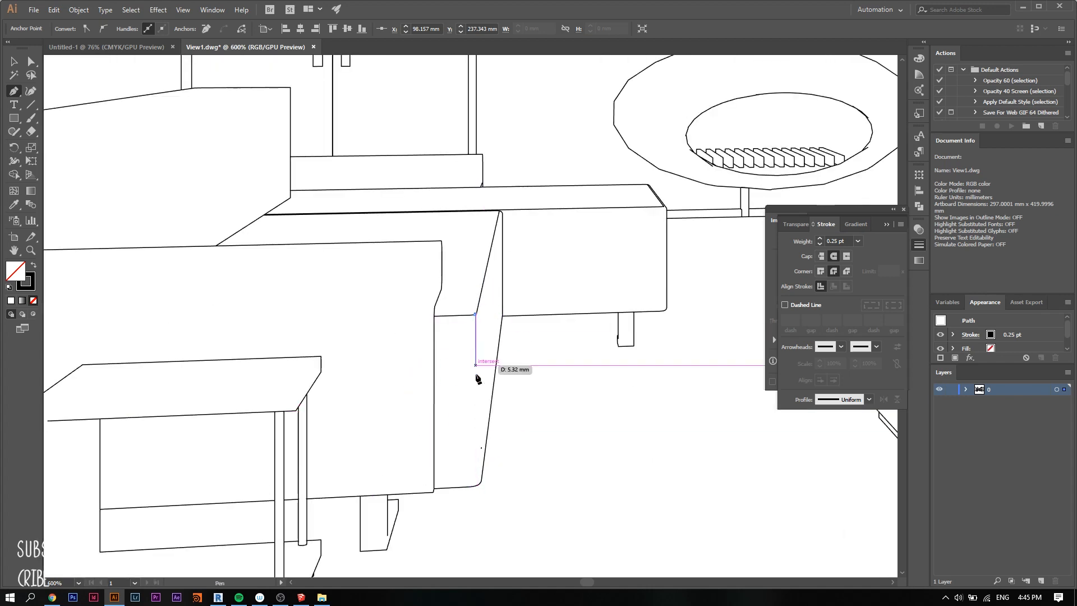
click(480, 486)
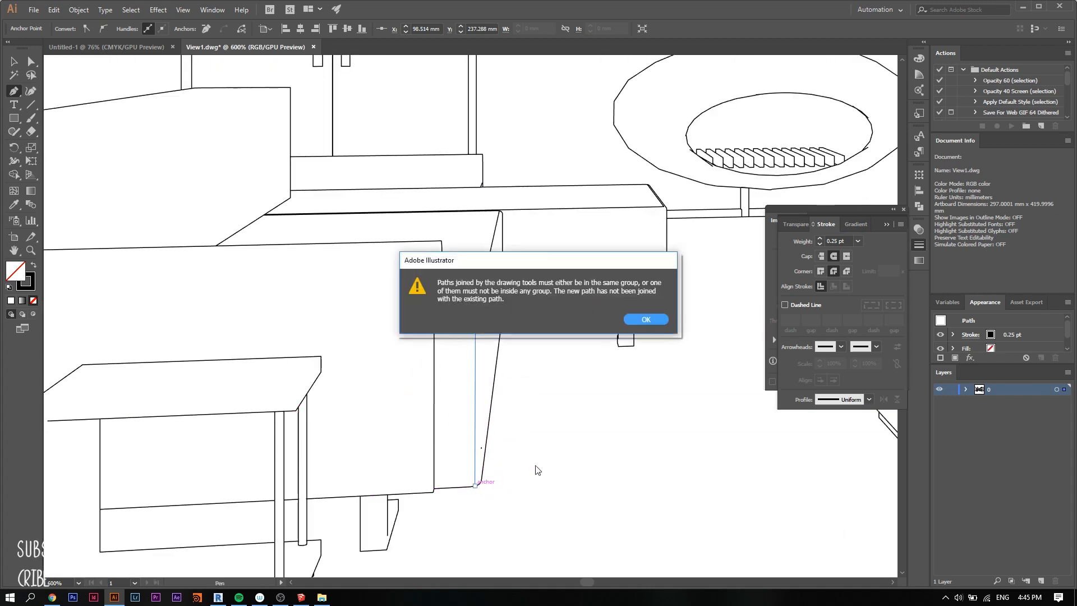
click(646, 319)
- Draw the missing edges along the top of the sofa's armrest with the Pen tool, ending at its far front corner
key(ctrl+minus)
key(ctrl+minus)
key(ctrl+minus)
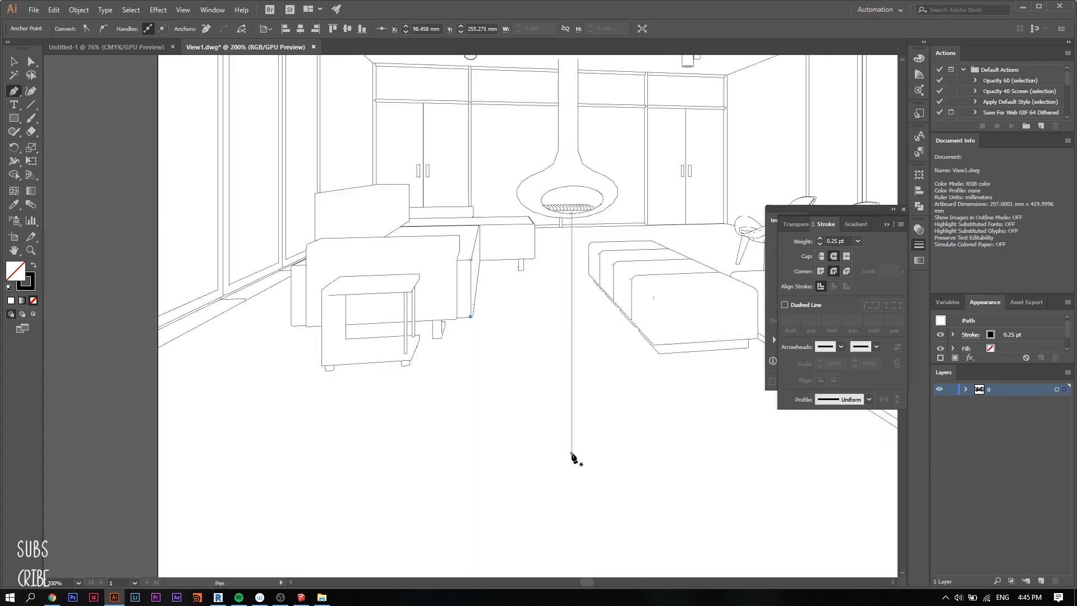
key(ctrl+plus)
key(ctrl+plus)
key(ctrl+plus)
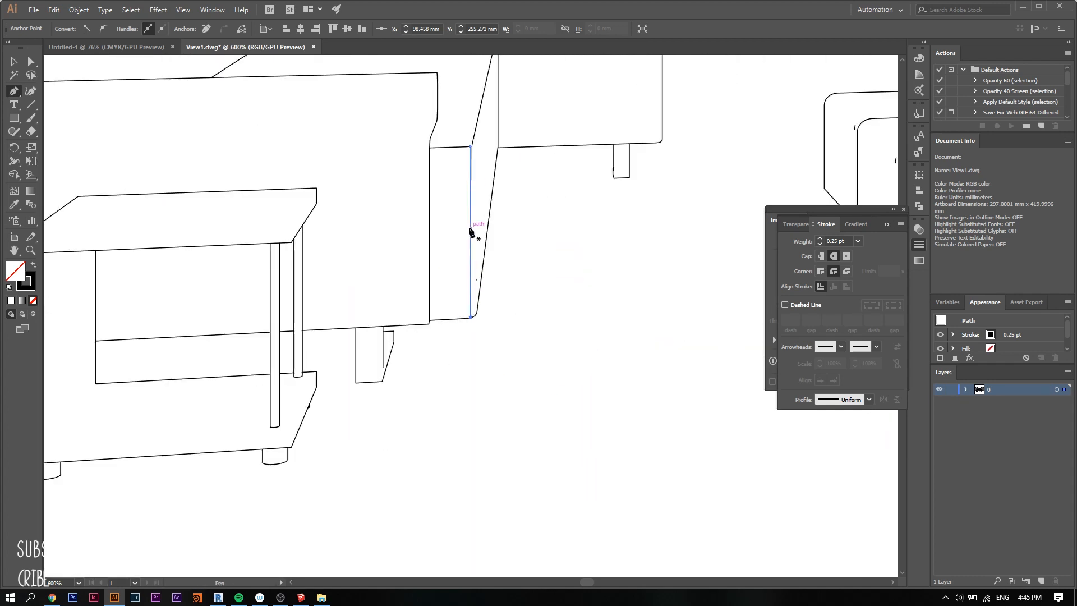
drag(584, 583, 587, 584)
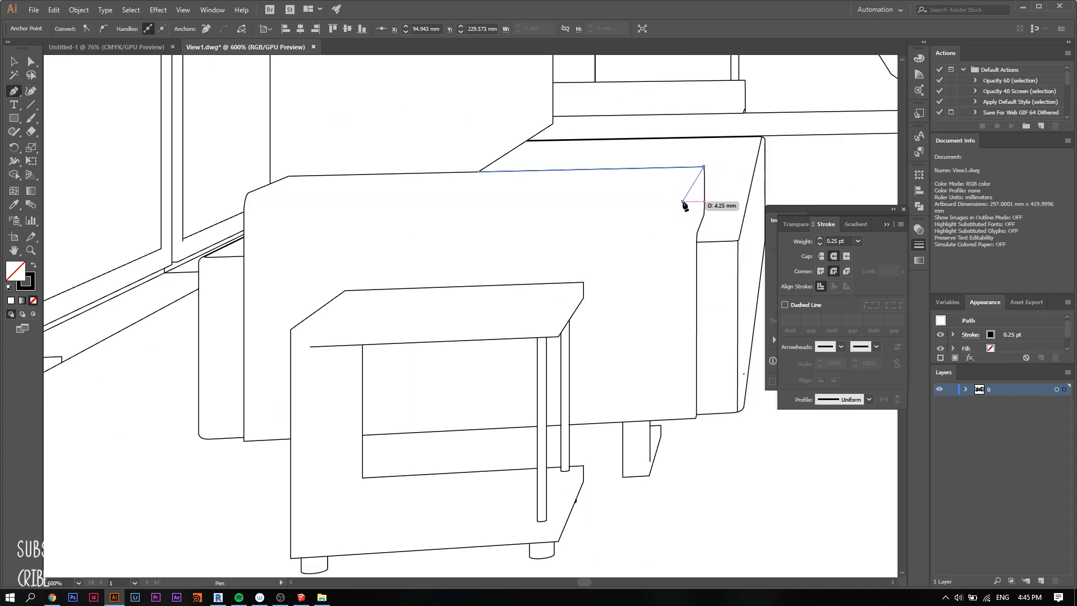
click(684, 195)
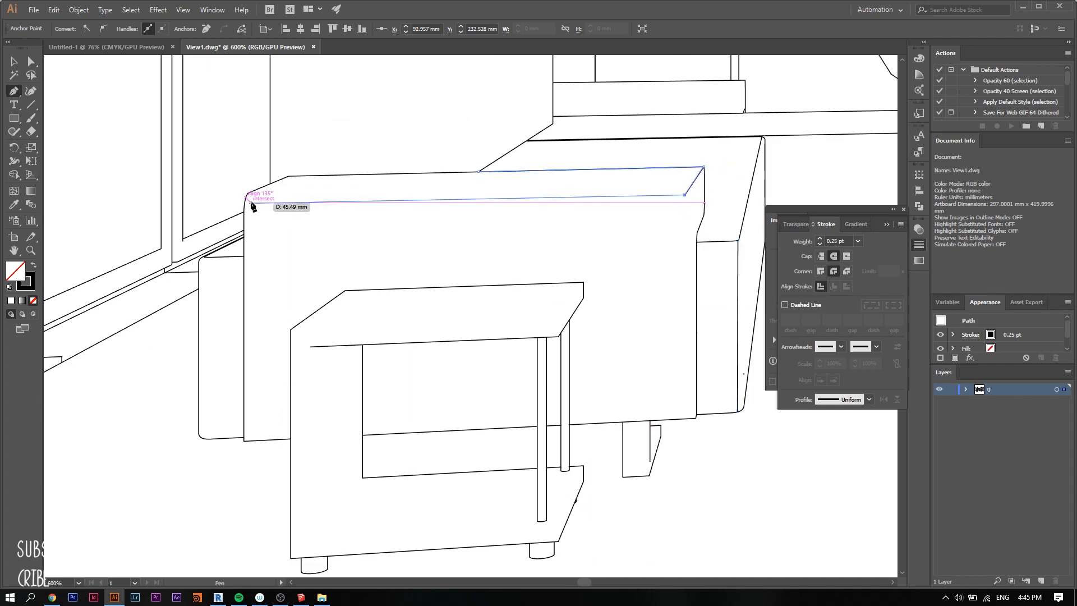
click(246, 195)
click(645, 320)
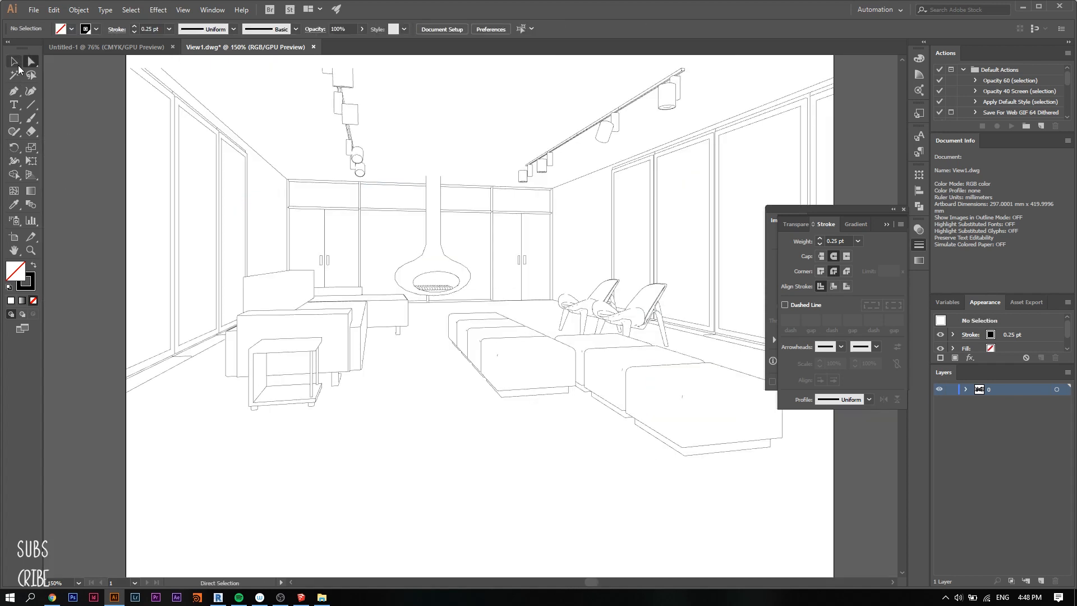
- Activate the Warp tool, adjust its brush options, and close the floating Stroke panel
click(16, 162)
click(63, 175)
scroll(192, 180, up, 1)
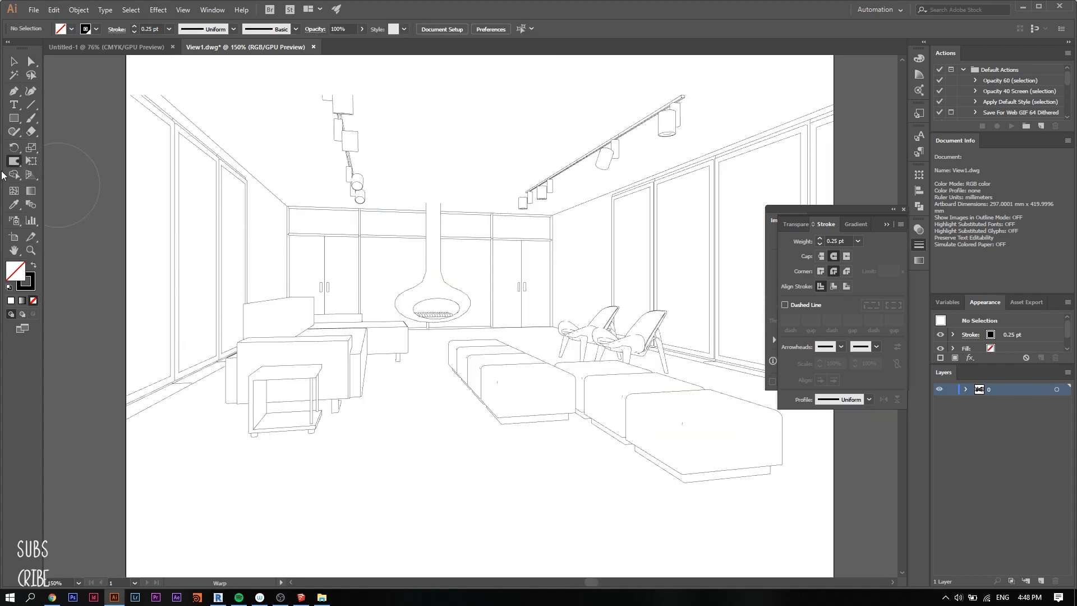
double_click(14, 161)
click(116, 101)
click(88, 122)
click(106, 250)
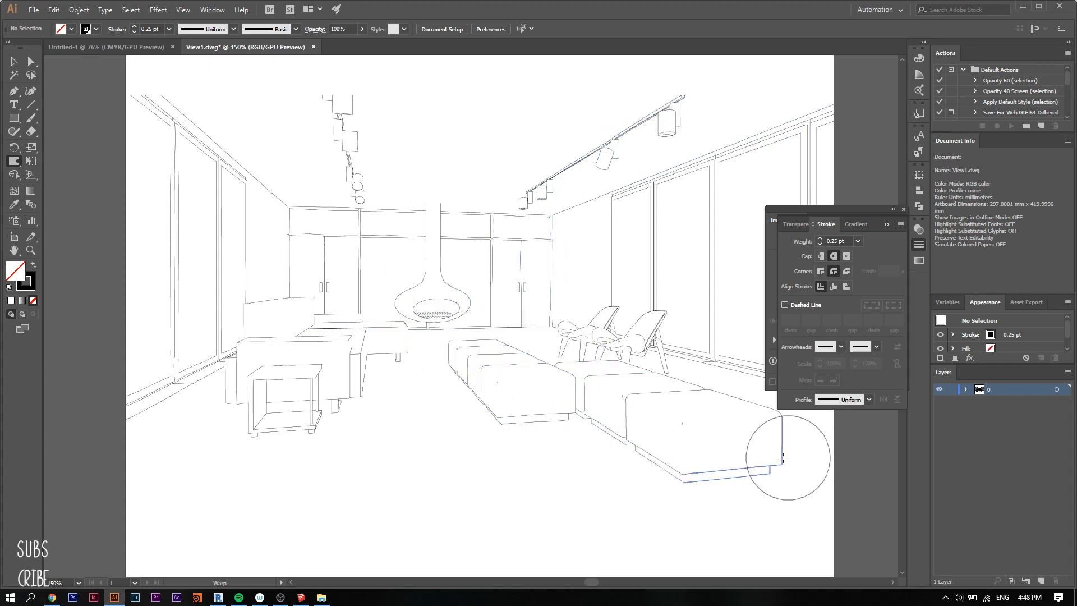
click(886, 225)
click(902, 209)
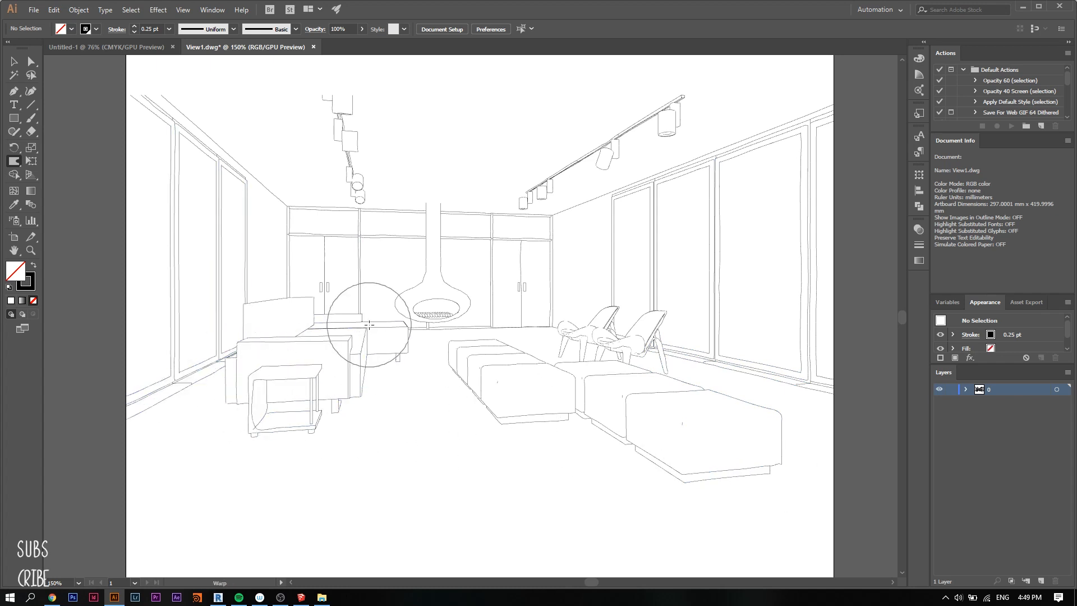
- Activate the Wrinkle tool, adjust its options, and wrinkle the sofa edge beside the small side table
click(14, 161)
click(62, 255)
double_click(14, 161)
click(110, 157)
click(122, 199)
click(106, 327)
mouse_move(240, 391)
mouse_down()
mouse_move(243, 407)
mouse_move(337, 427)
mouse_move(300, 360)
mouse_move(269, 361)
mouse_move(252, 445)
mouse_move(241, 423)
mouse_up()
- Readjust the Wrinkle tool's options and brush over the sofa, fireplace, ottomans, chairs and window lines for a hand-drawn look
double_click(14, 161)
click(110, 157)
click(116, 186)
click(110, 174)
click(119, 202)
click(106, 327)
mouse_move(244, 352)
mouse_down()
mouse_move(286, 433)
mouse_move(349, 377)
mouse_move(323, 376)
mouse_move(276, 312)
mouse_move(365, 314)
mouse_move(412, 356)
mouse_move(216, 414)
mouse_move(172, 384)
mouse_move(254, 454)
mouse_move(152, 411)
mouse_move(210, 365)
mouse_move(207, 258)
mouse_move(436, 397)
mouse_move(373, 404)
mouse_move(429, 297)
mouse_move(503, 294)
mouse_move(474, 287)
mouse_up()
mouse_move(493, 377)
mouse_down()
mouse_move(455, 369)
mouse_move(469, 382)
mouse_up()
mouse_move(556, 364)
mouse_down()
mouse_move(603, 372)
mouse_move(701, 336)
mouse_up()
drag(633, 337, 614, 282)
drag(543, 408, 503, 407)
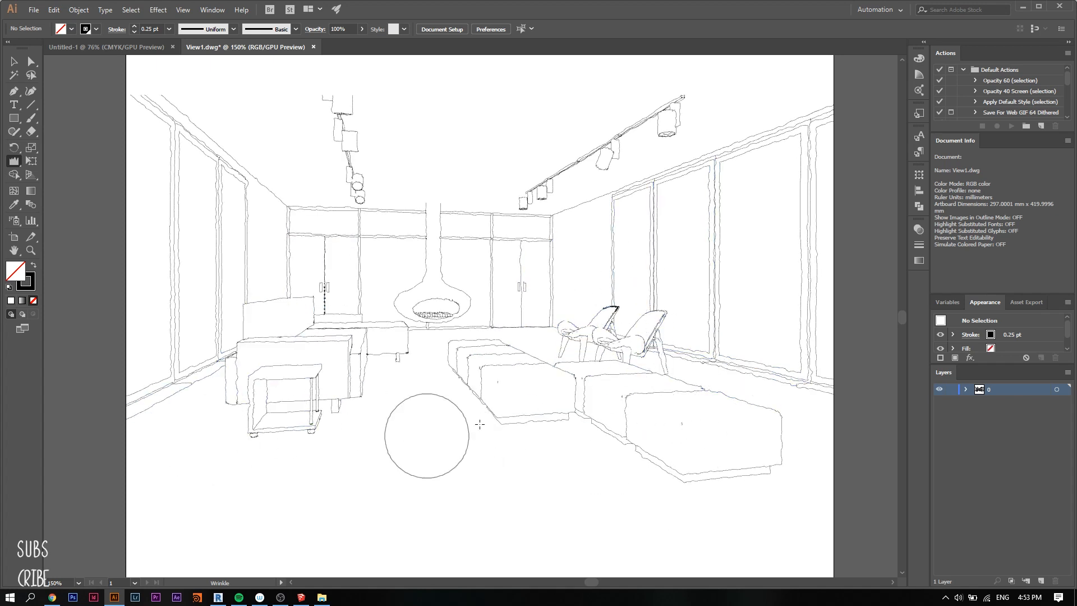
- Select the overly dense wrinkled strokes along the top of the armchair's backrest and delete them
key(v)
key(ctrl+=)
key(ctrl+=)
key(ctrl+=)
drag(591, 582, 596, 583)
key(ctrl+=)
key(ctrl+=)
key(ctrl+=)
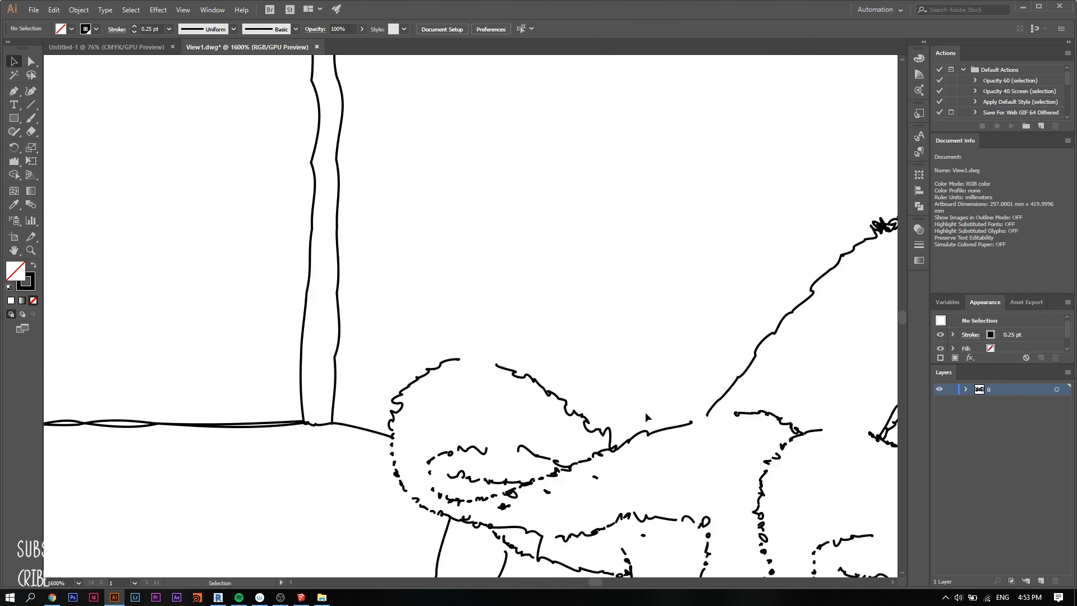
click(894, 582)
click(573, 224)
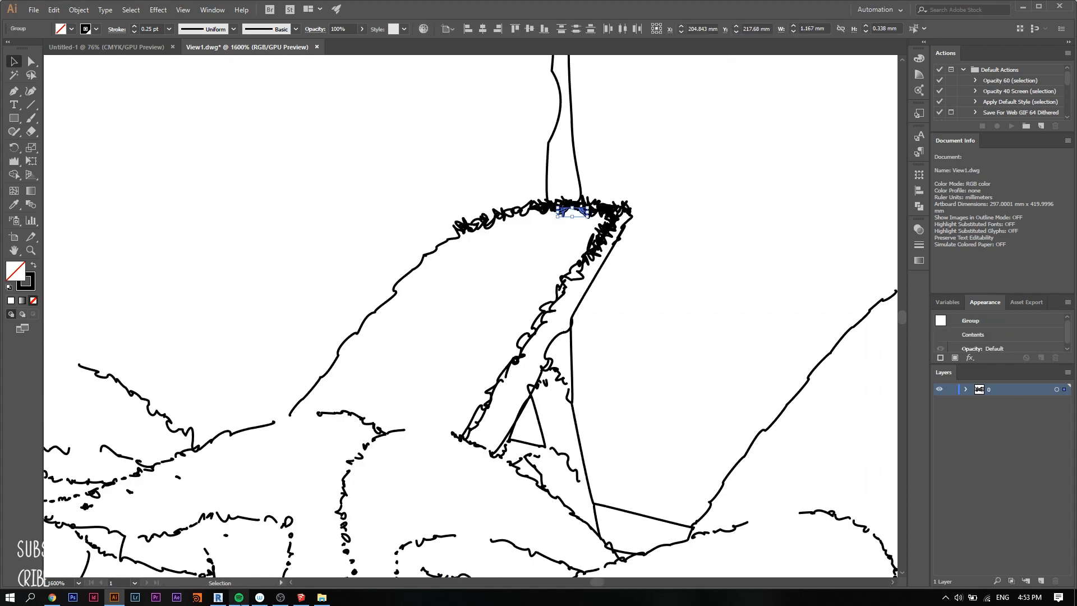
click(958, 598)
drag(965, 578, 974, 577)
mouse_move(568, 223)
mouse_down()
mouse_move(539, 210)
mouse_move(588, 228)
mouse_move(598, 216)
mouse_move(610, 221)
mouse_move(597, 249)
mouse_up()
click(644, 211)
key(Delete)
key(Delete)
key(Delete)
key(Delete)
key(Delete)
key(Delete)
scroll(467, 312, down, 8)
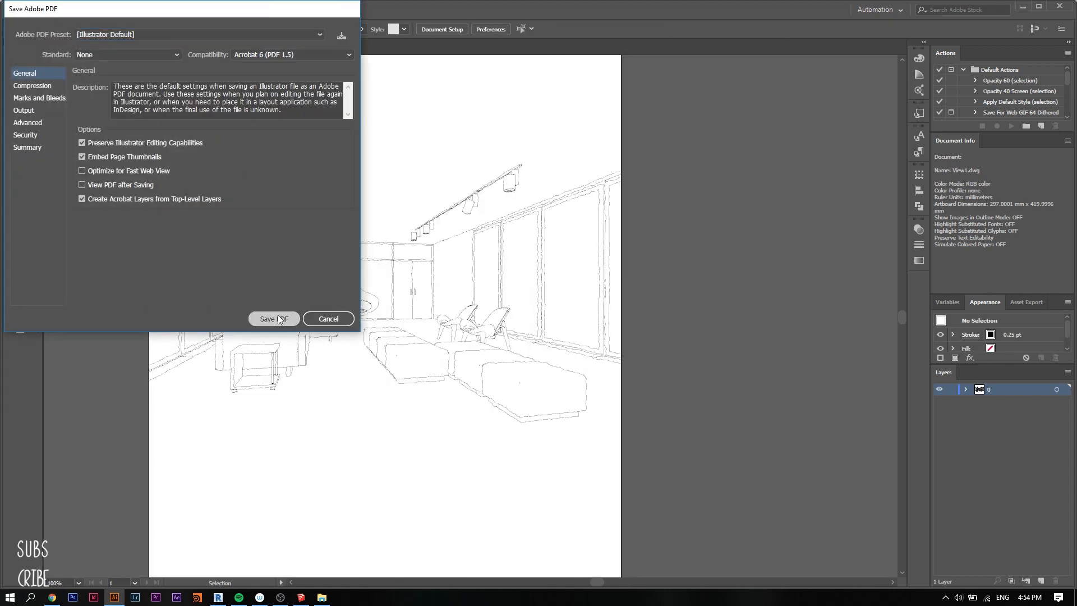
- Save the linework as a PDF with the Illustrator Default preset, and create an A3, 300 pixels/inch RGB document in Photoshop
click(269, 314)
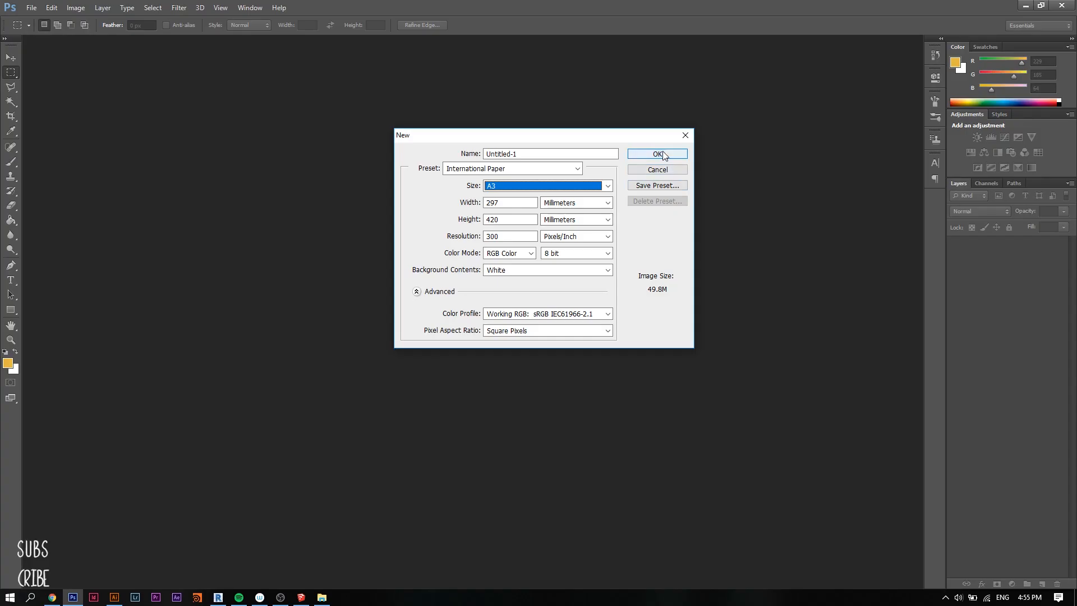
key(Return)
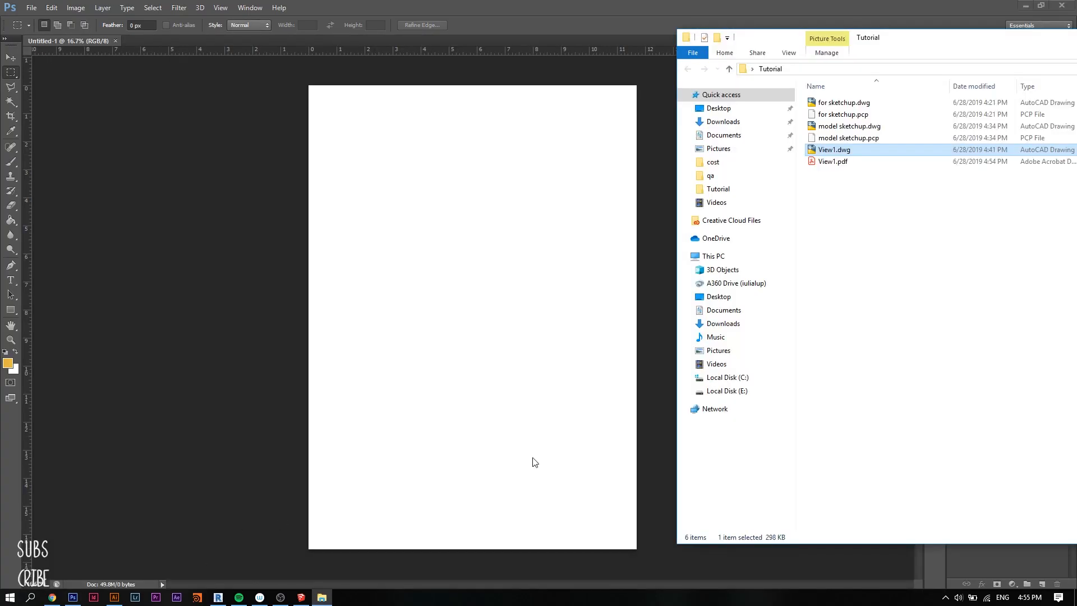
- Place page 1 of View1.pdf from the Tutorial folder into the blank A3 document
drag(833, 161, 471, 314)
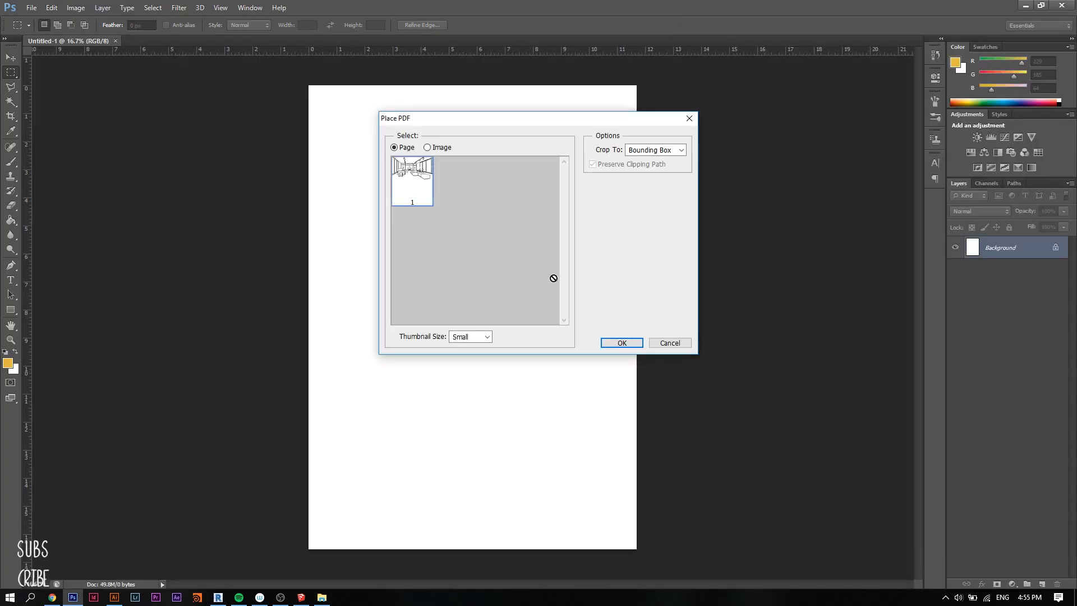
key(Return)
key(Return)
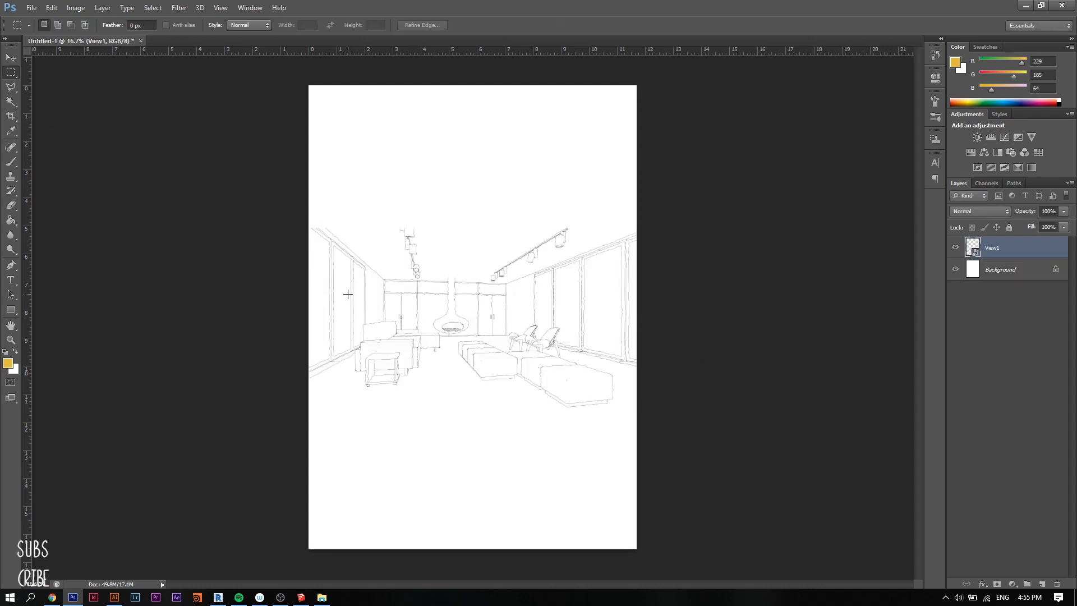
- Crop away the empty areas above and below the perspective, leaving a landscape canvas around the drawing
click(14, 117)
drag(478, 86, 479, 158)
drag(474, 477, 486, 417)
key(Return)
key(ctrl+plus)
key(ctrl+plus)
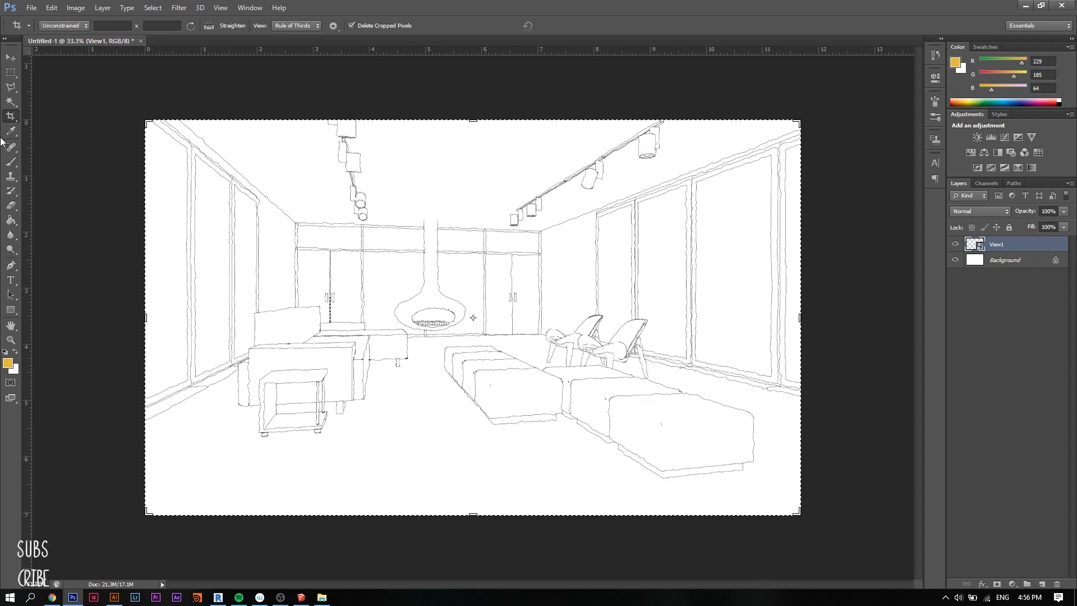
click(10, 57)
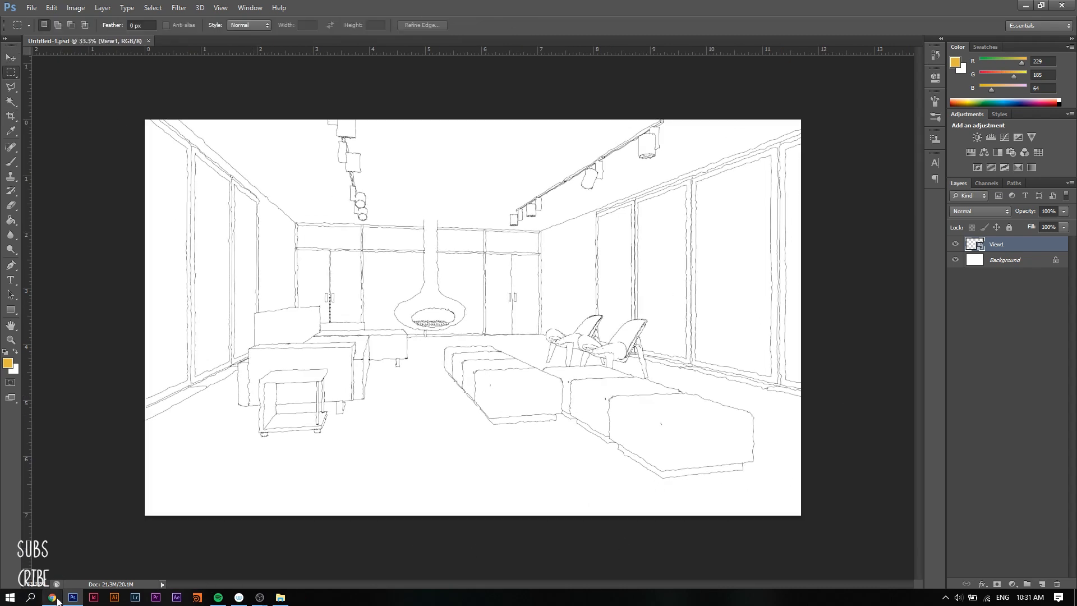
- Switch to Chrome, open the Interiors board on Pinterest, and review the saved pins for colour and material references
click(57, 599)
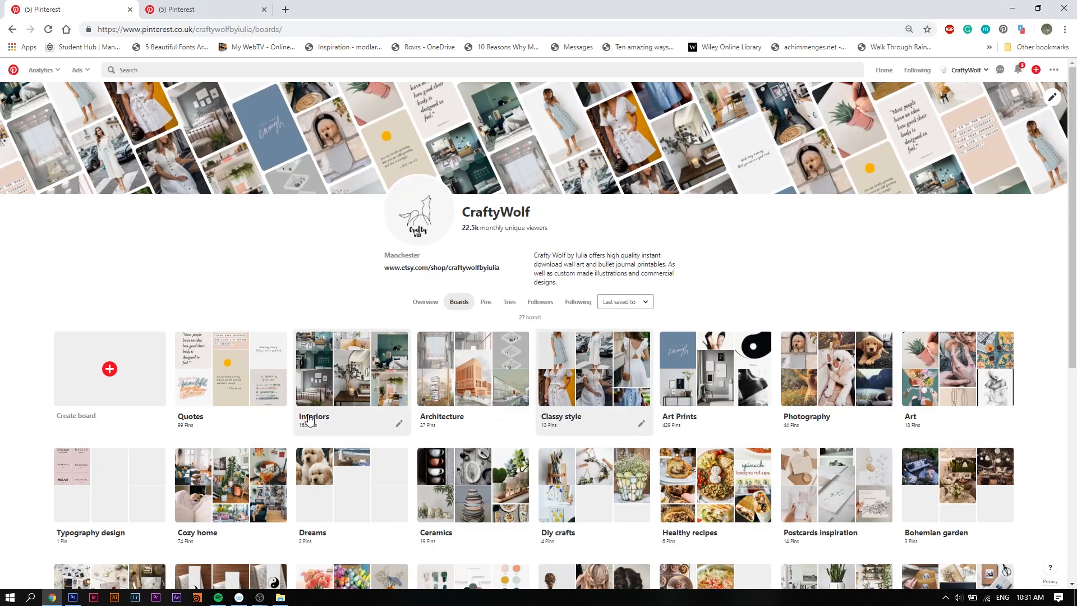
click(308, 421)
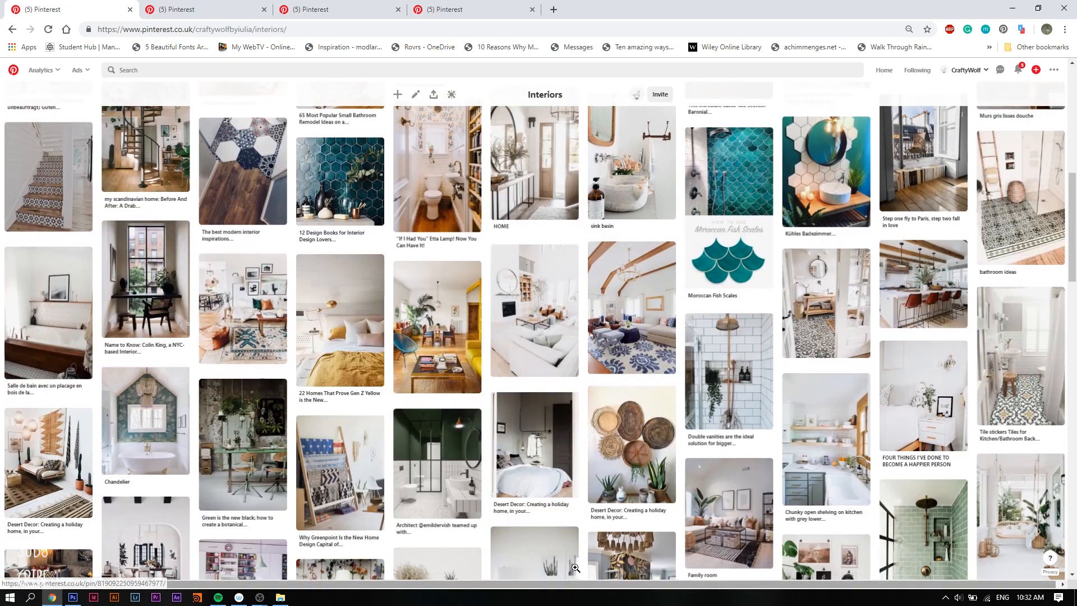
scroll(629, 513, down, 2)
scroll(629, 514, down, 4)
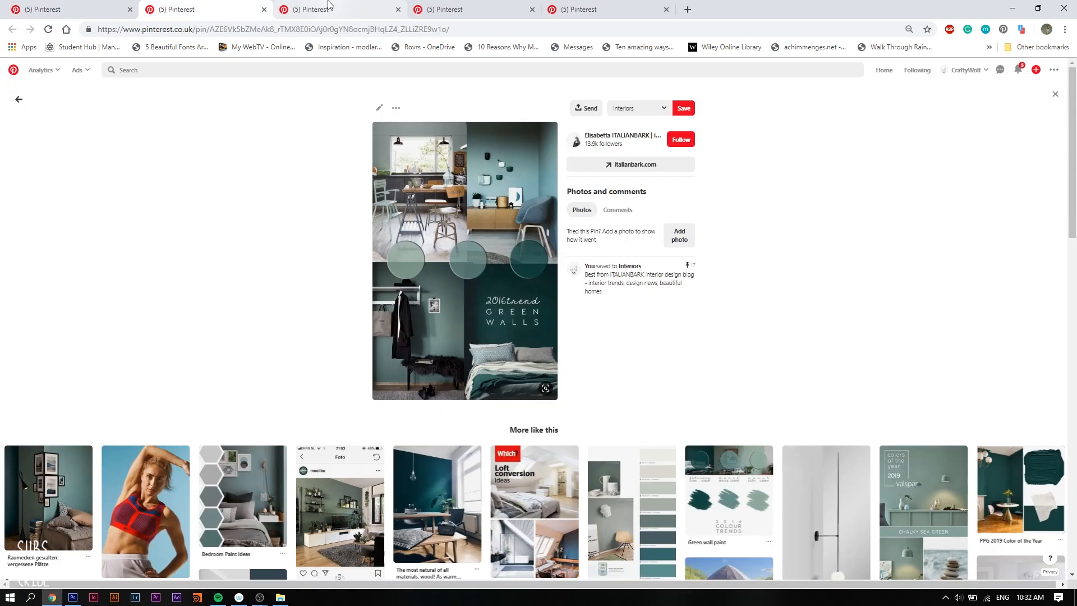
click(329, 6)
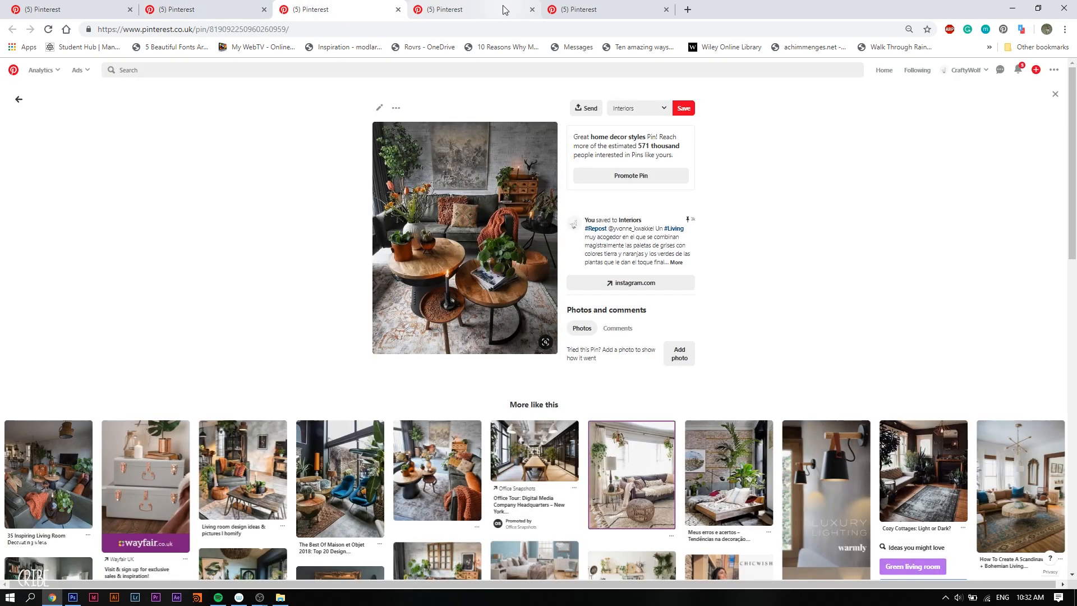
click(503, 9)
click(365, 6)
click(462, 5)
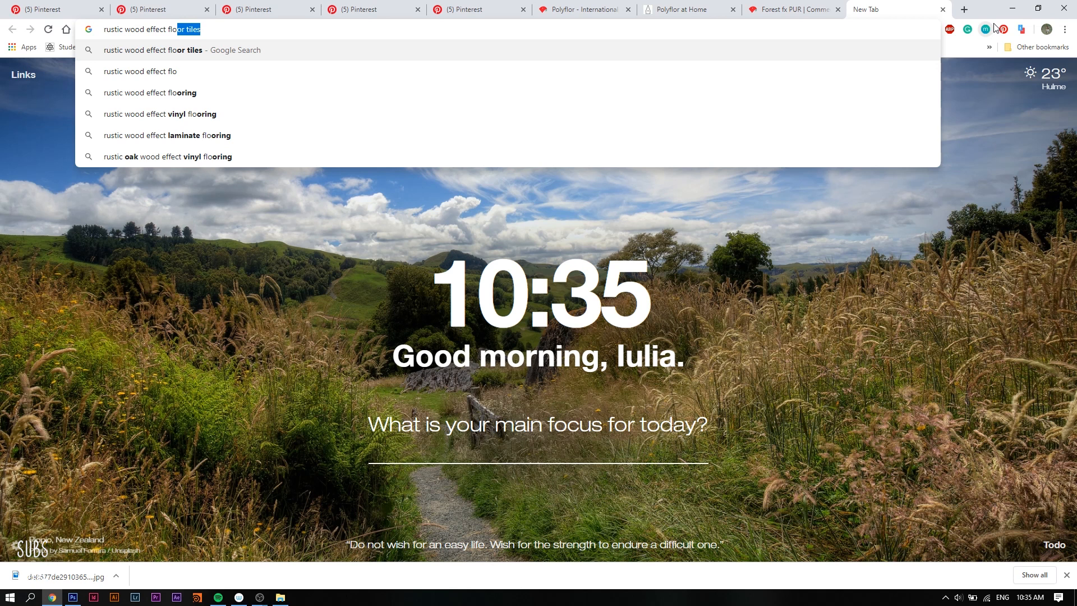
- Search Google Images for rustic wood effect laminate flooring and save the Meister LD95 Classic Cognac texture as floor in the Materials folder
click(463, 142)
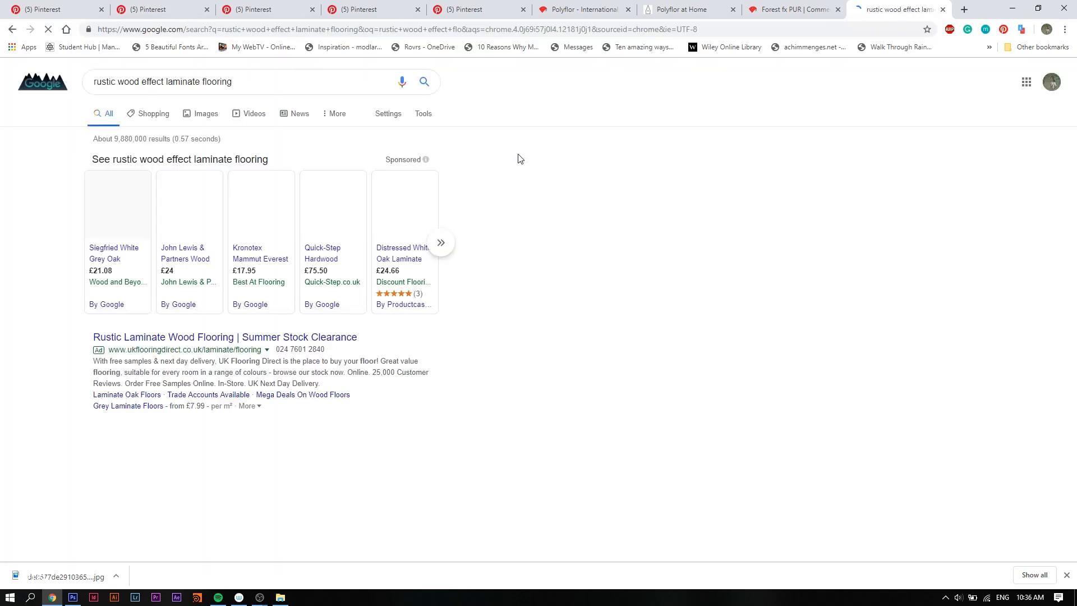
click(203, 124)
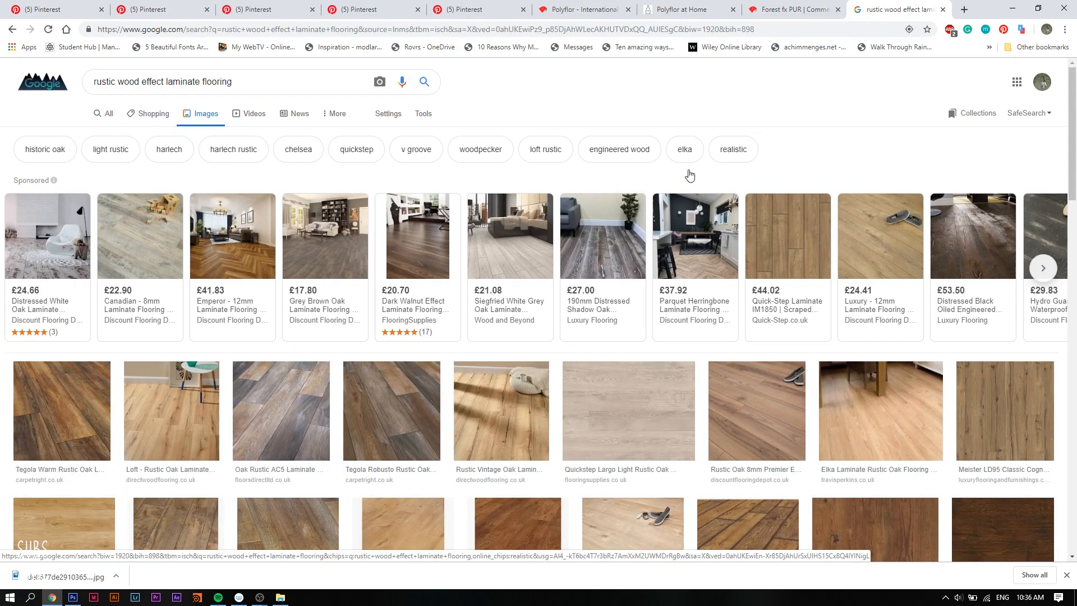
scroll(662, 183, down, 2)
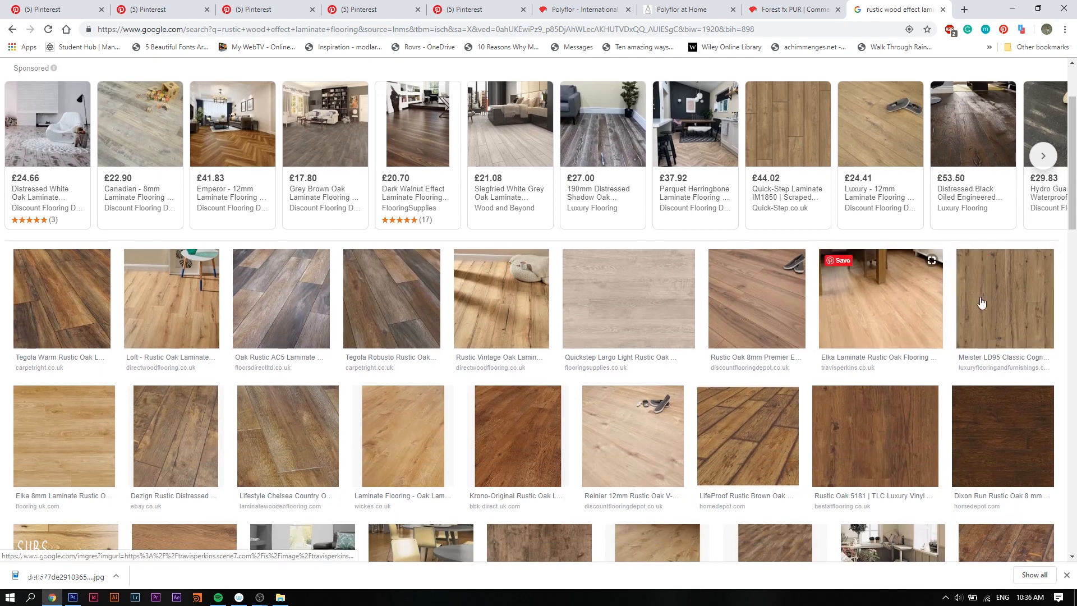
middle_click(1029, 294)
scroll(1027, 296, down, 6)
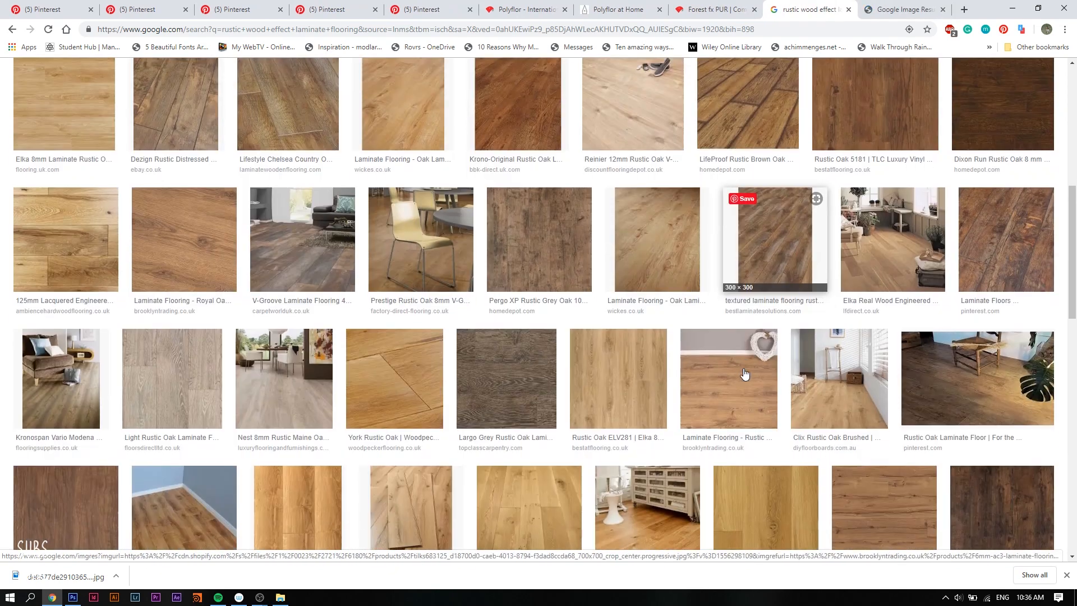
scroll(1027, 292, down, 2)
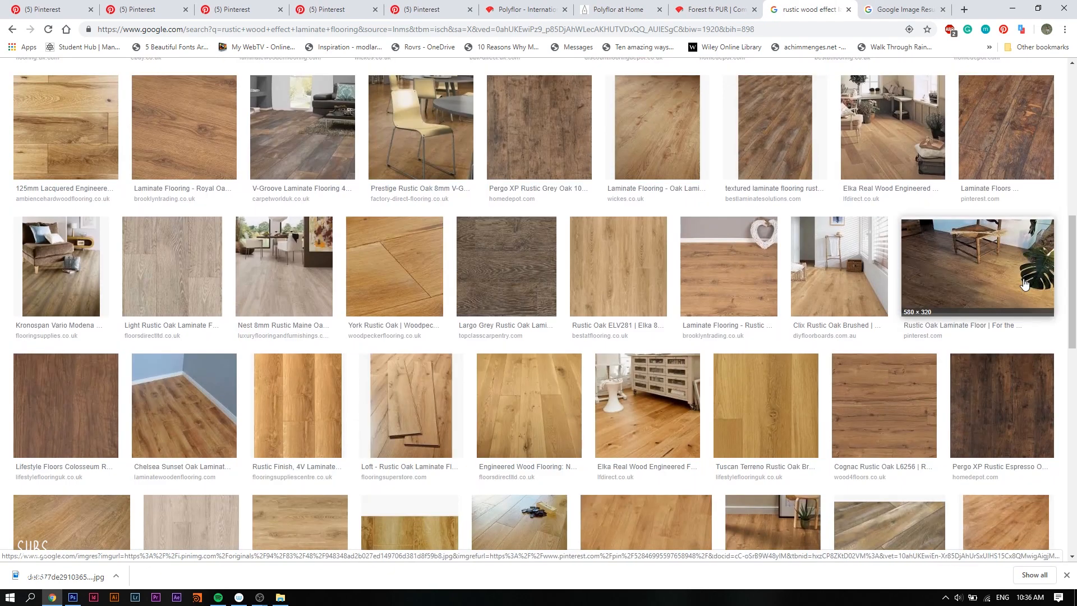
scroll(1024, 284, down, 7)
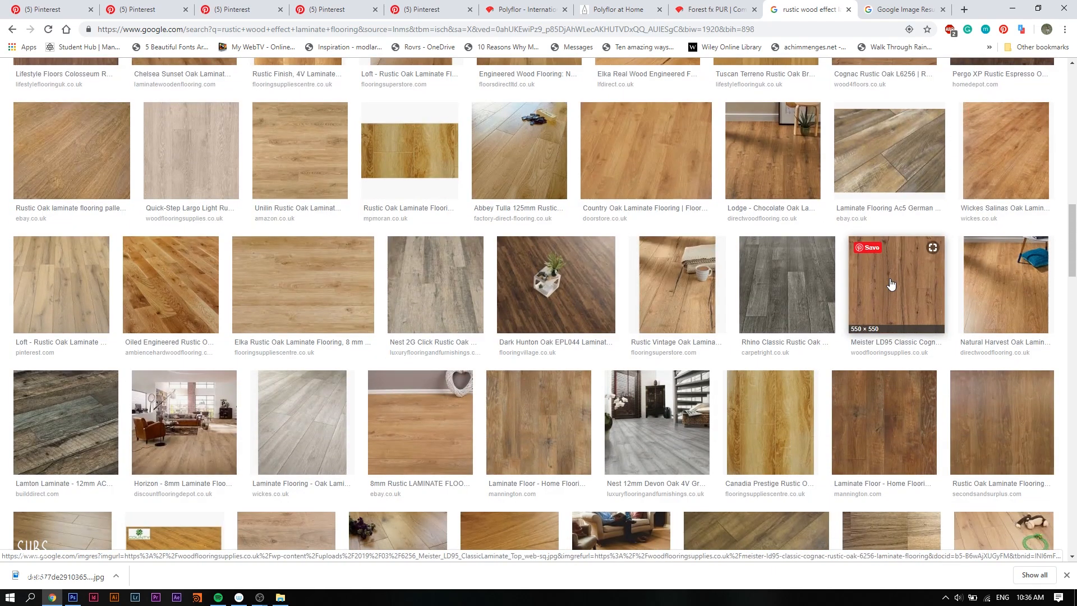
middle_click(890, 284)
scroll(890, 284, down, 9)
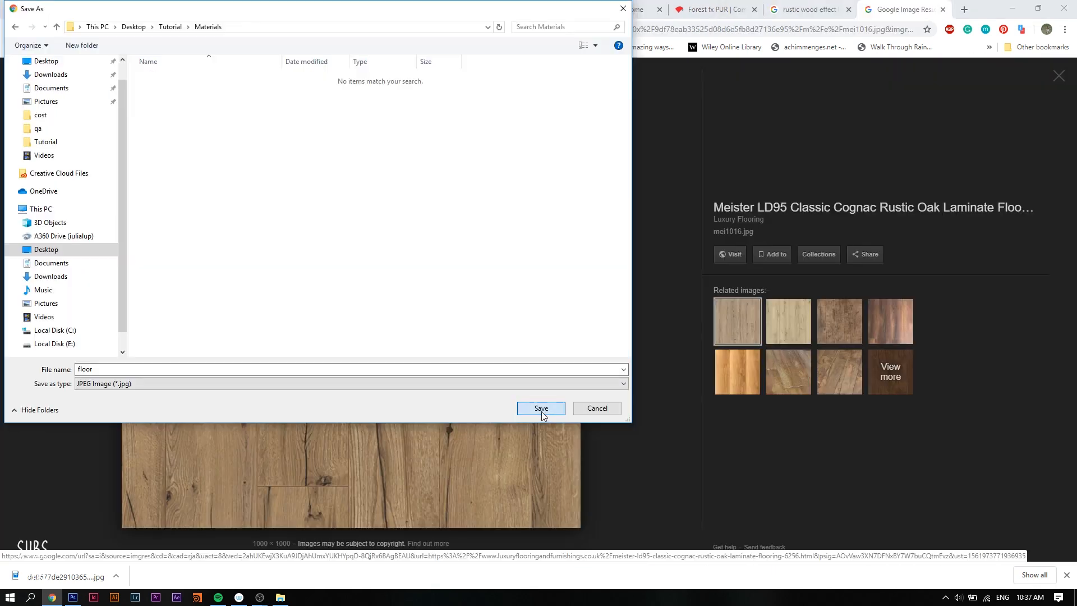
click(542, 409)
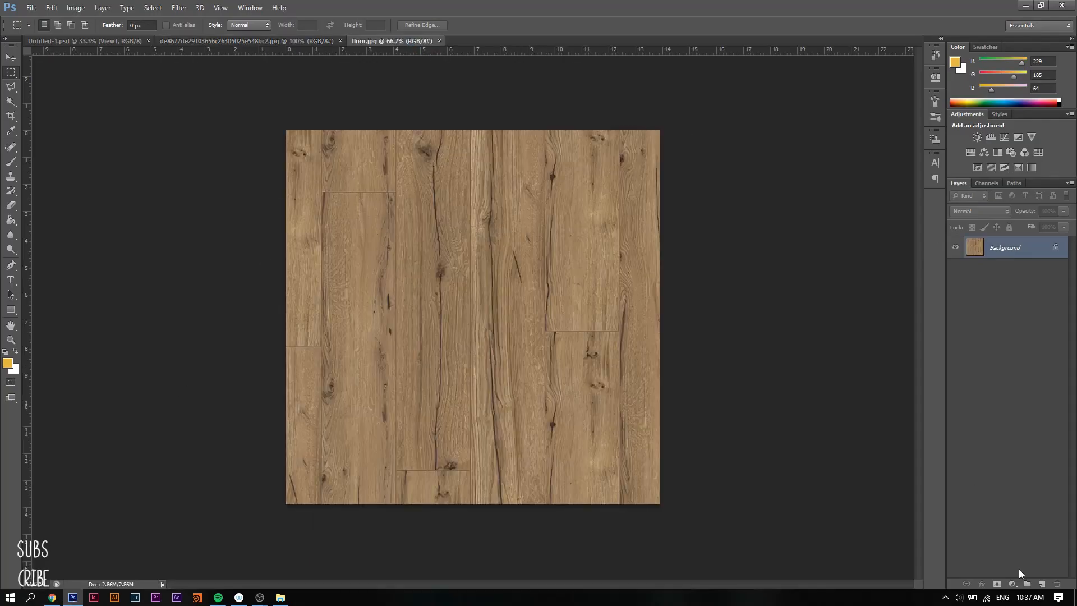
- Add an empty layer to floor.jpg, convert the Background into a regular layer, and place the empty layer beneath the wood texture
click(1042, 585)
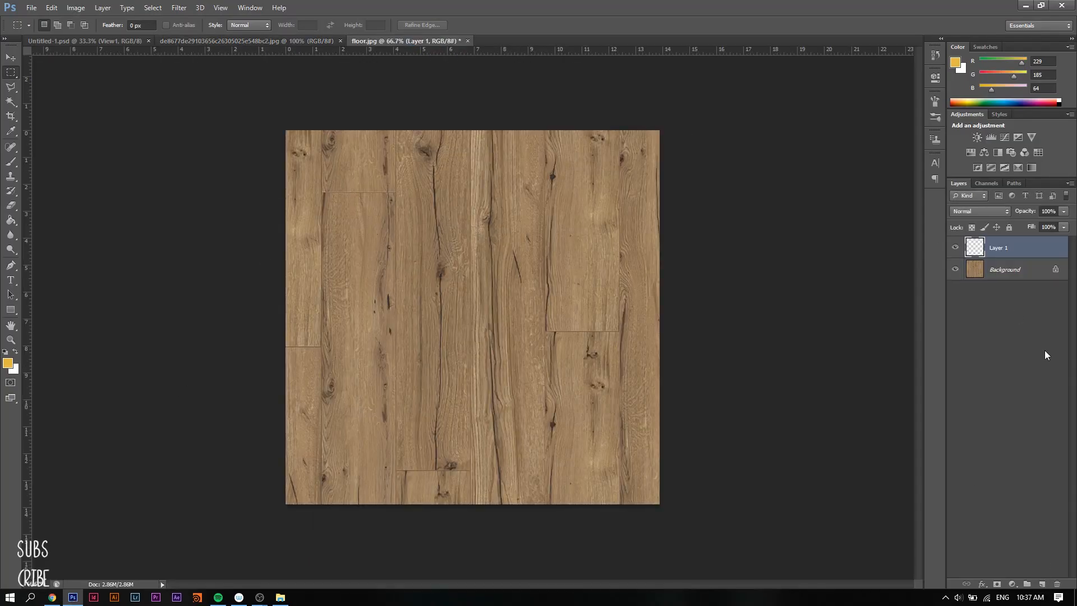
double_click(1001, 275)
key(Return)
drag(1011, 275, 1010, 265)
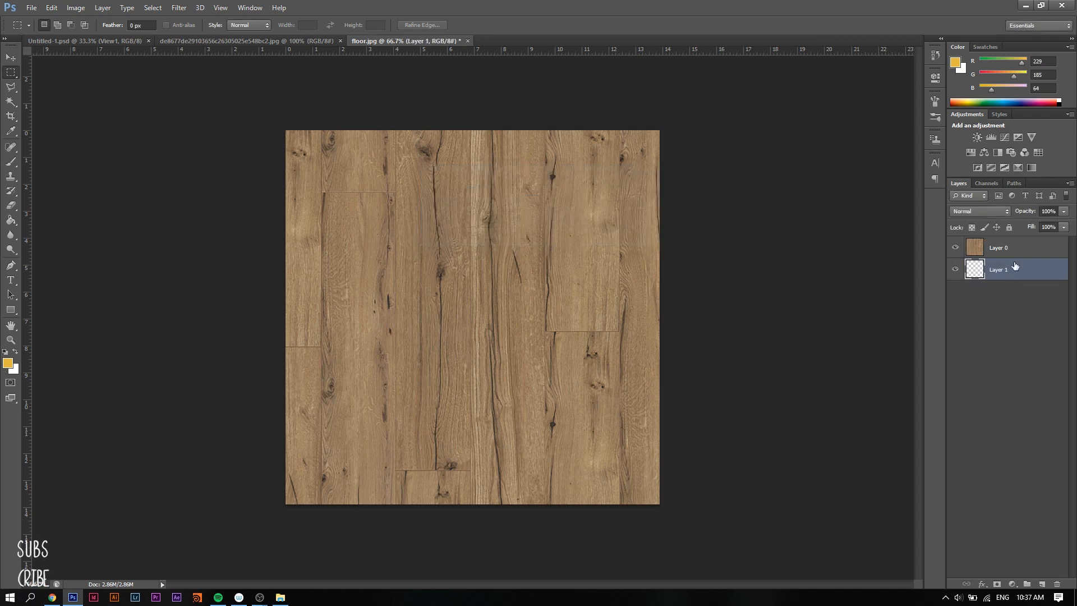
click(1001, 252)
- Extend the canvas with the Crop tool to about twice the wood tile's width and height, keeping the tile in the upper-left corner
key(c)
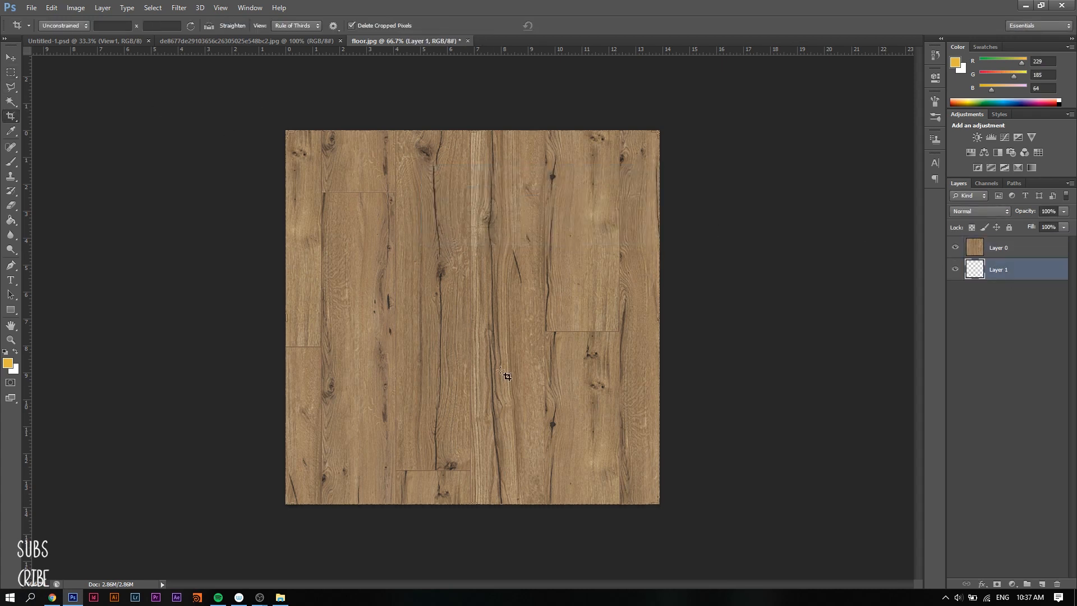
drag(659, 505, 835, 542)
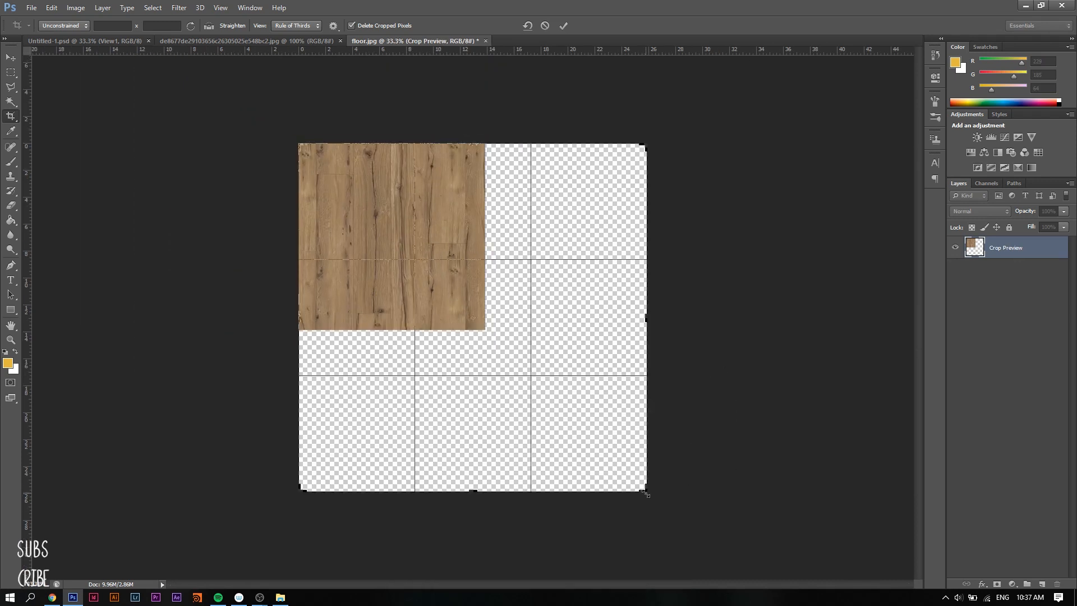
drag(646, 494, 662, 508)
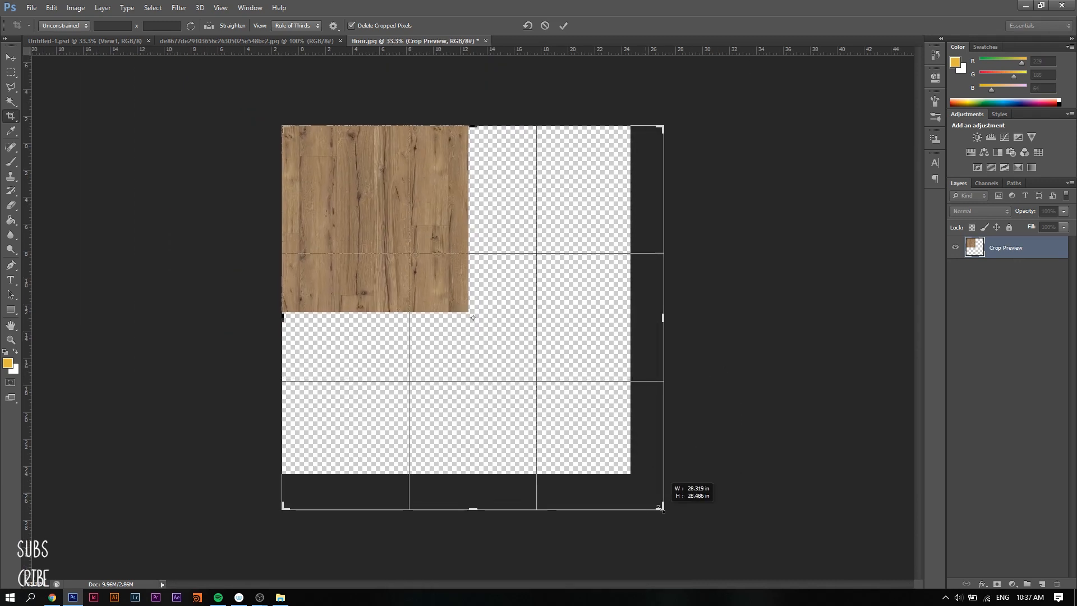
key(Return)
- Duplicate the wood layer and position the copy directly beside the original to fill the upper half of the canvas
right_click(1014, 258)
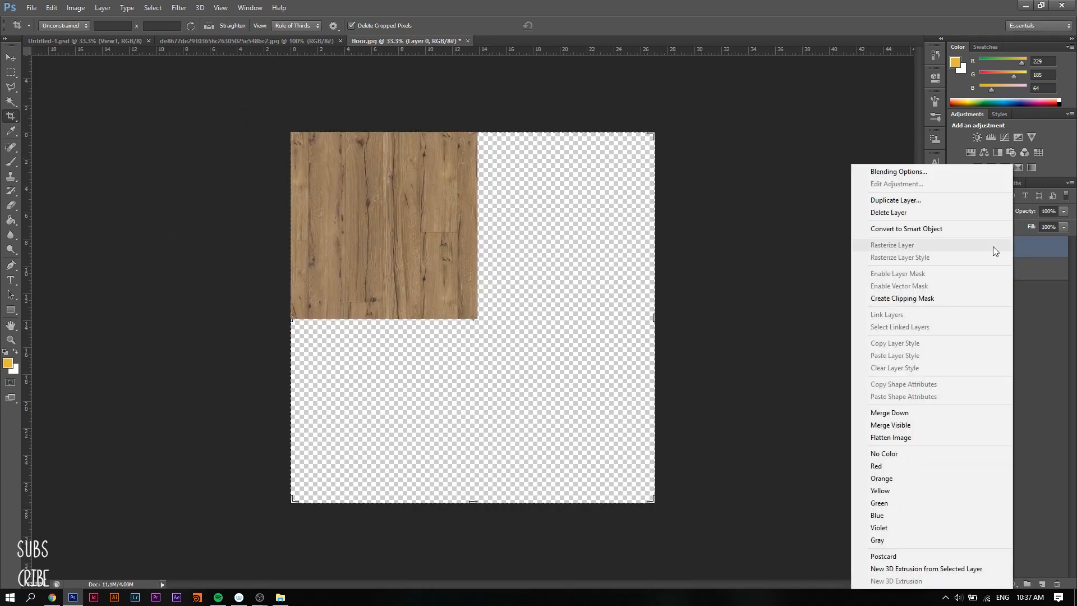
click(954, 201)
key(Return)
key(v)
drag(356, 247, 541, 244)
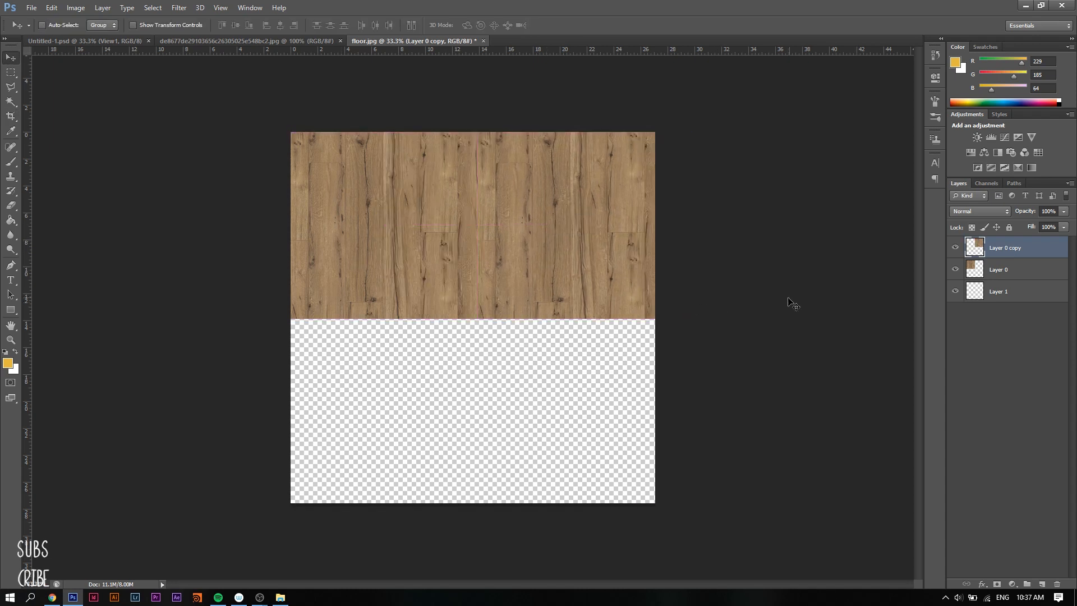
- Duplicate both wood layers together and move the copies down to fill the lower half of the canvas
shift+click(1015, 265)
right_click(1015, 266)
click(953, 200)
key(Return)
drag(641, 267, 639, 459)
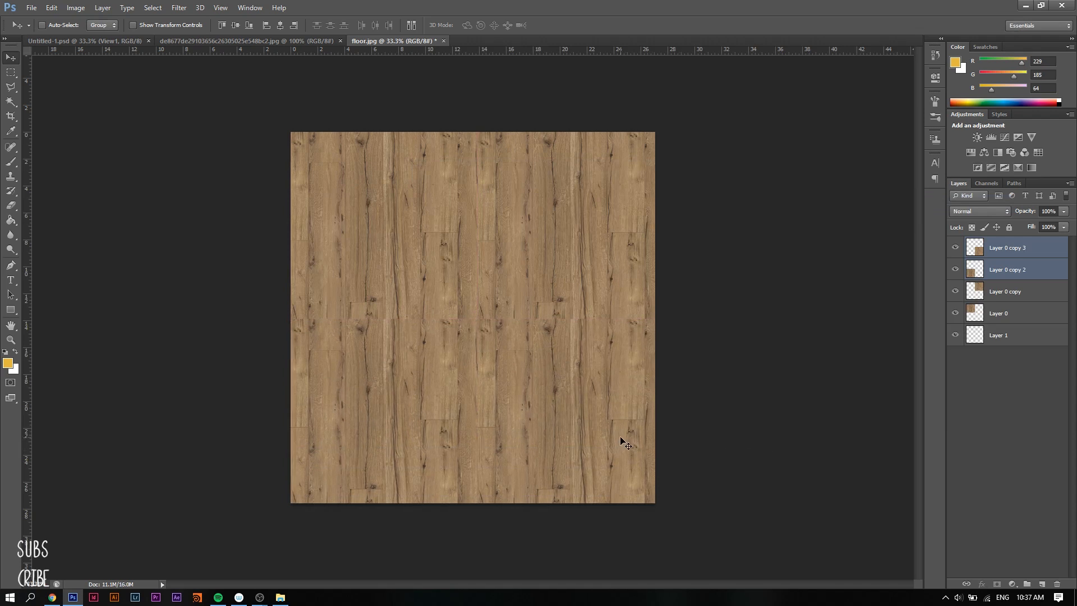
- Check and fine-tune the width of the lower pair of wood tiles with Free Transform
key(ctrl+t)
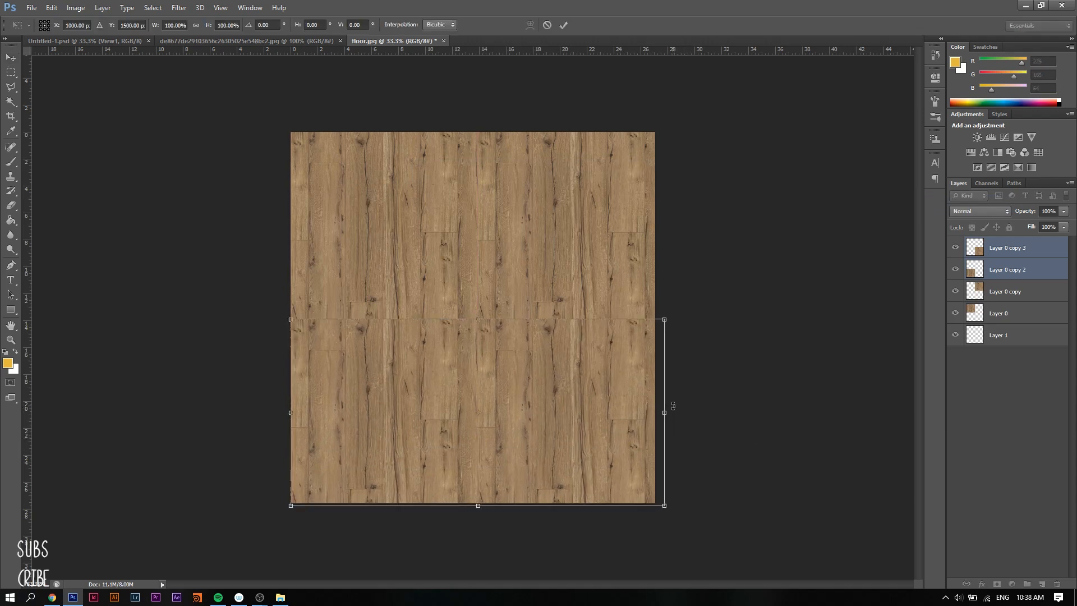
drag(666, 414, 666, 414)
key(ctrl+plus)
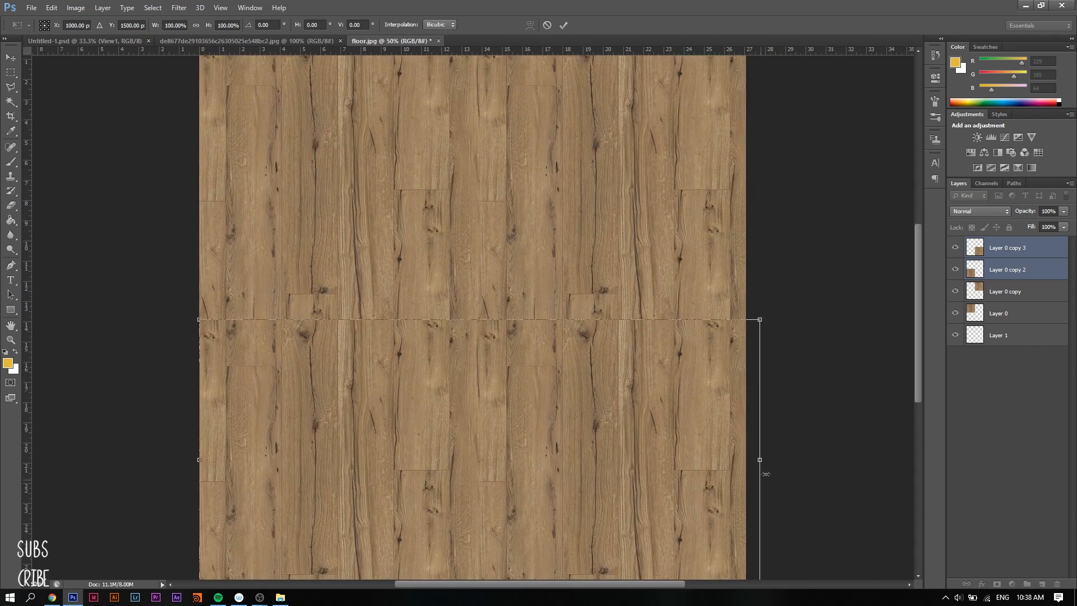
drag(760, 460, 763, 460)
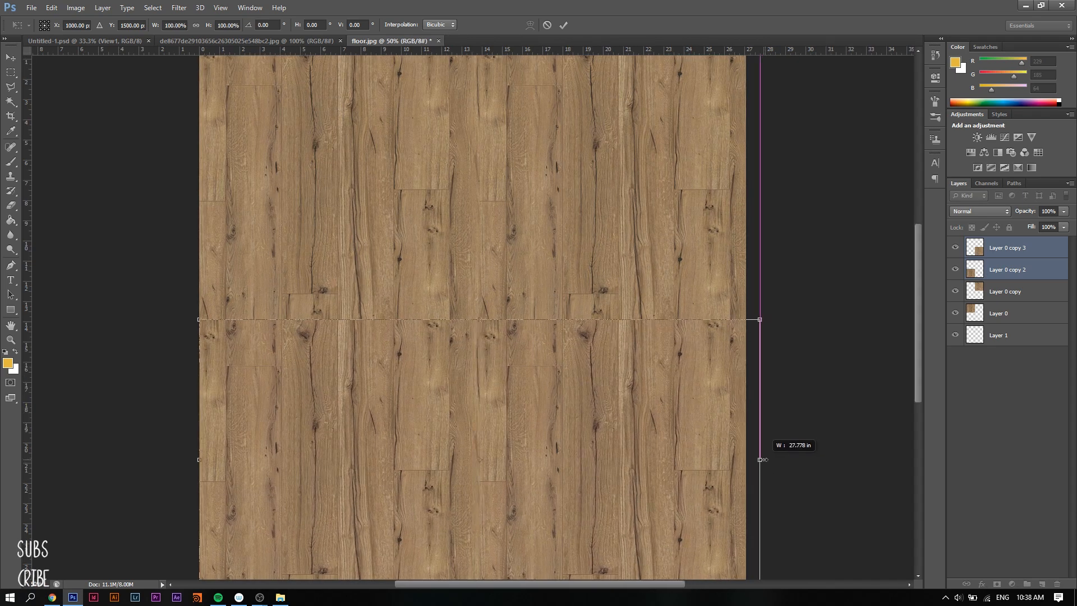
key(Return)
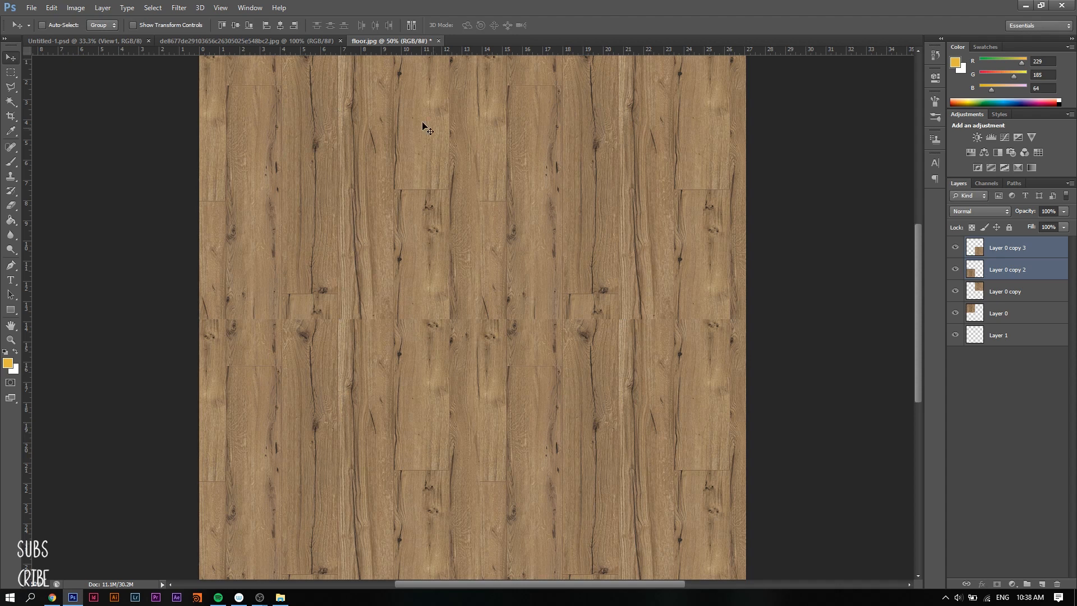
- Merge the four wood layers into one and activate the Clone Stamp tool
shift+click(1014, 315)
click(1017, 250)
shift+click(1017, 310)
right_click(1015, 310)
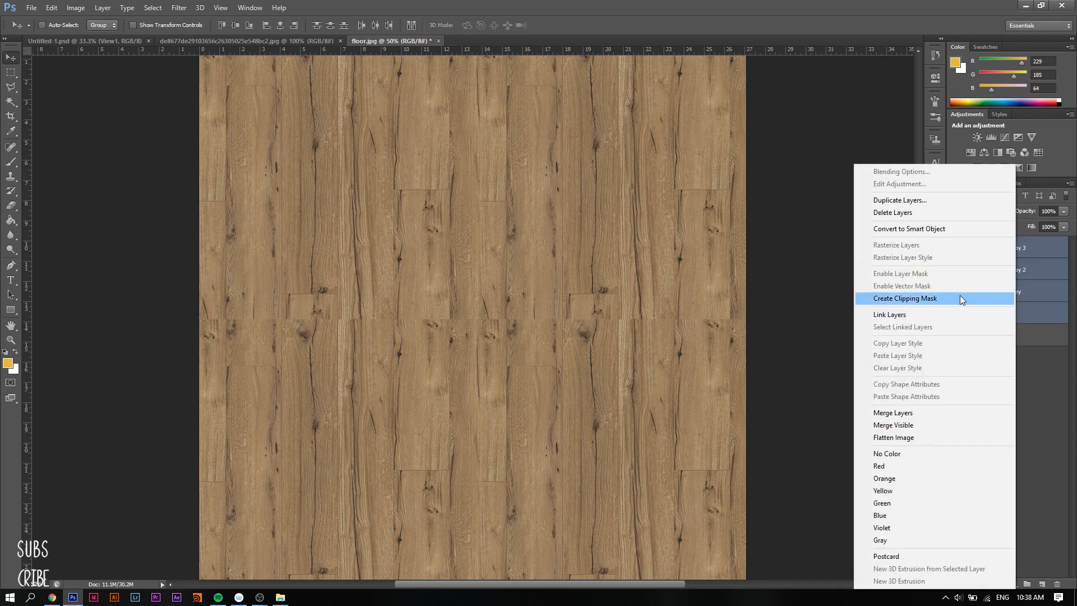
click(903, 413)
click(11, 205)
click(11, 190)
click(10, 176)
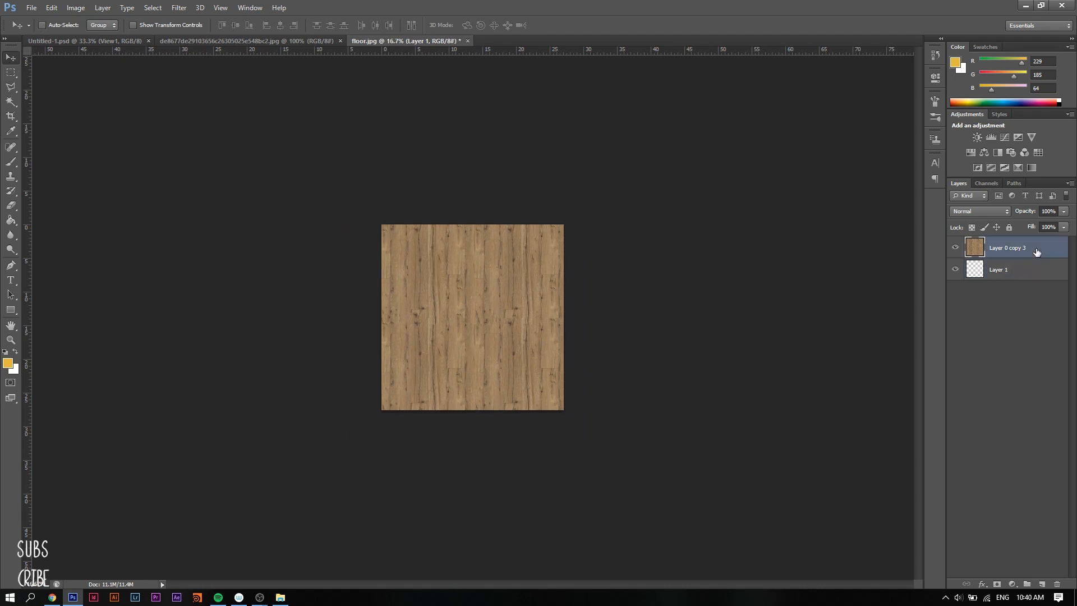
- Duplicate the merged wood layer from floor.jpg into the Untitled-1.psd document
right_click(1037, 248)
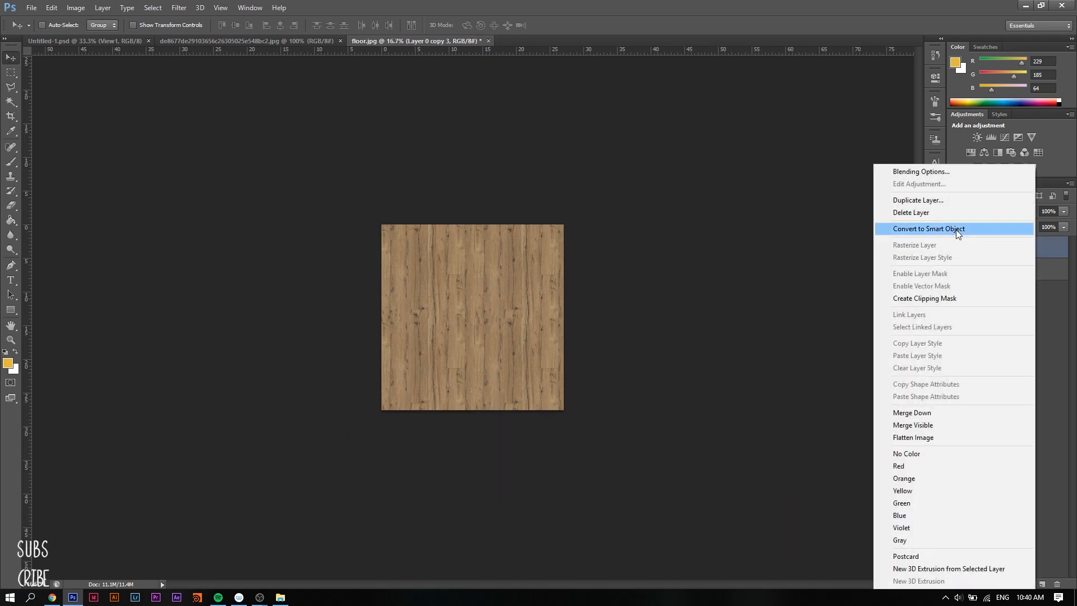
click(833, 194)
right_click(1009, 250)
click(925, 201)
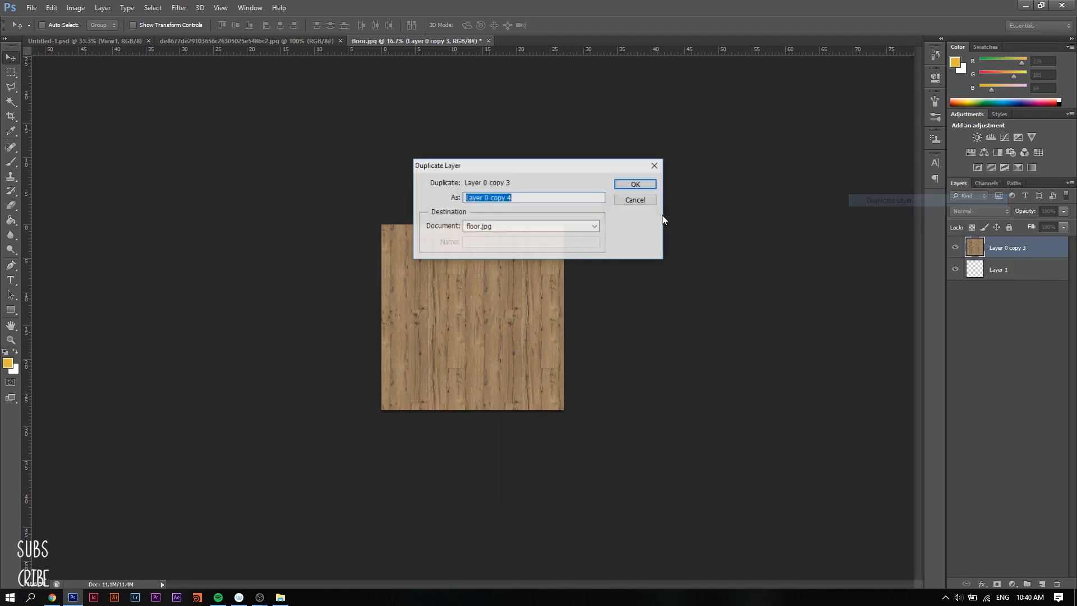
click(513, 227)
click(490, 237)
key(Return)
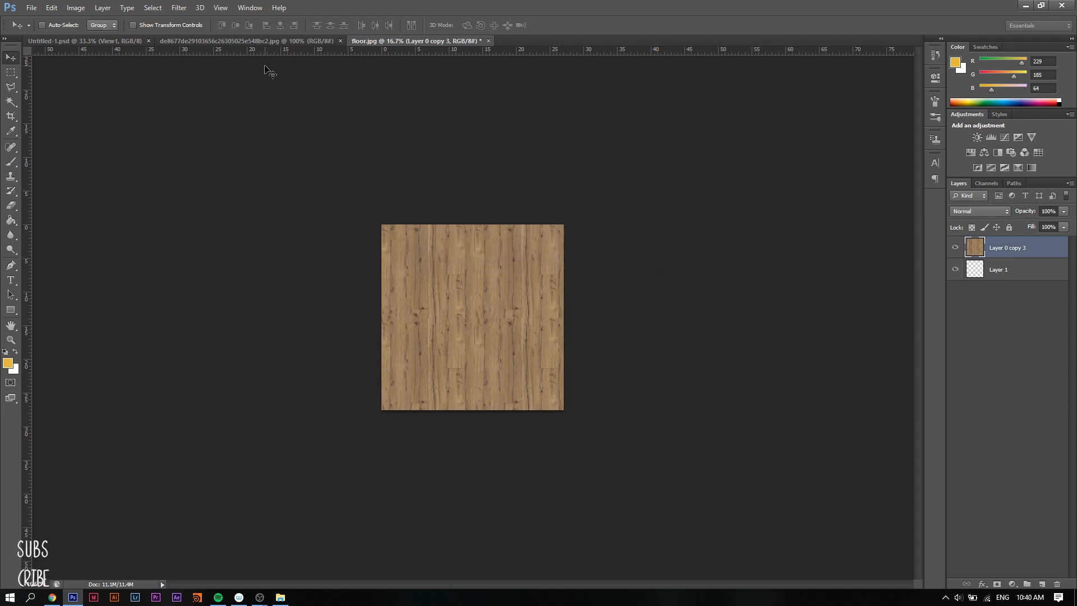
- In Untitled-1.psd, scale the wood layer to 66.5% and place it over the lower-left part of the interior drawing
click(70, 43)
mouse_move(257, 199)
mouse_down()
mouse_move(246, 257)
mouse_move(264, 209)
mouse_up()
key(ctrl+t)
drag(526, 135, 399, 258)
drag(336, 355, 325, 378)
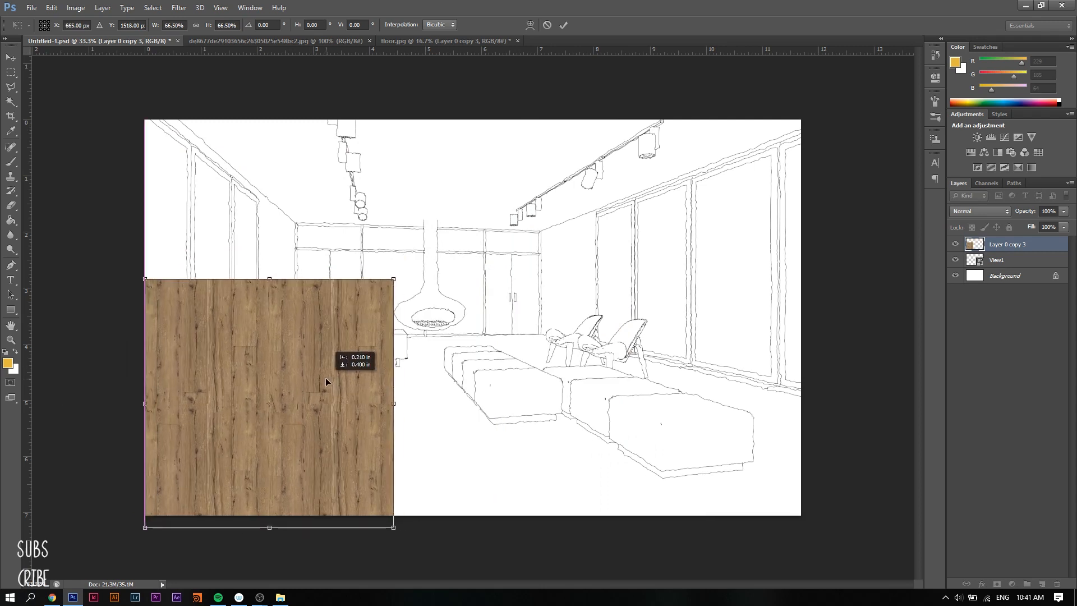
key(Return)
- Duplicate the wood layer twice and place the copies side by side across the full width of the drawing
right_click(966, 247)
click(947, 200)
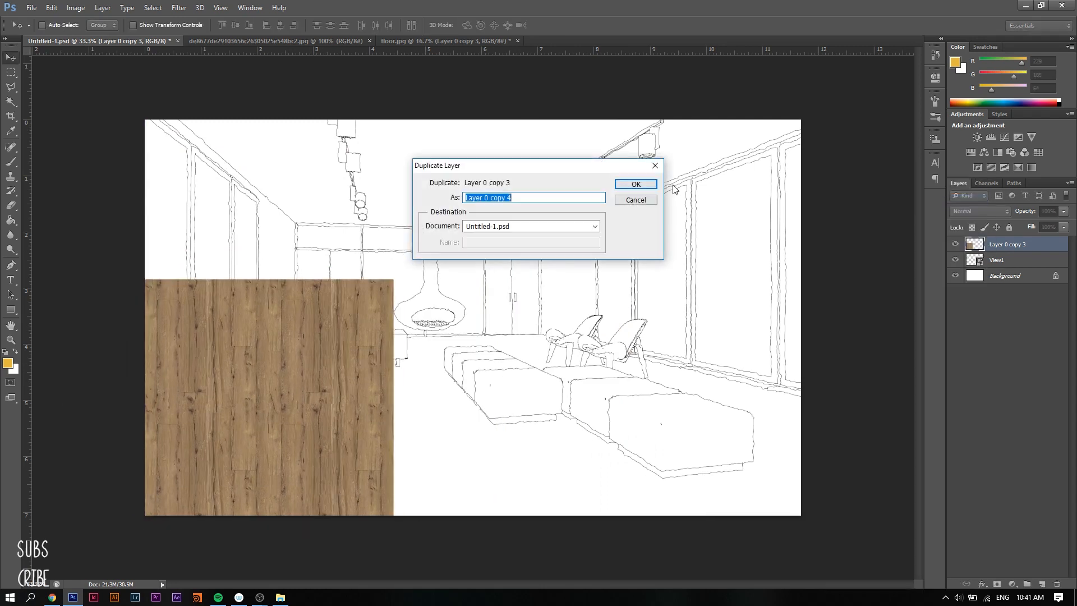
click(635, 187)
drag(307, 341, 556, 341)
right_click(982, 247)
click(954, 200)
click(637, 183)
drag(481, 397, 908, 341)
- Merge the three wood layers and set the merged layer's blending mode to Multiply
shift+click(1009, 276)
right_click(1009, 276)
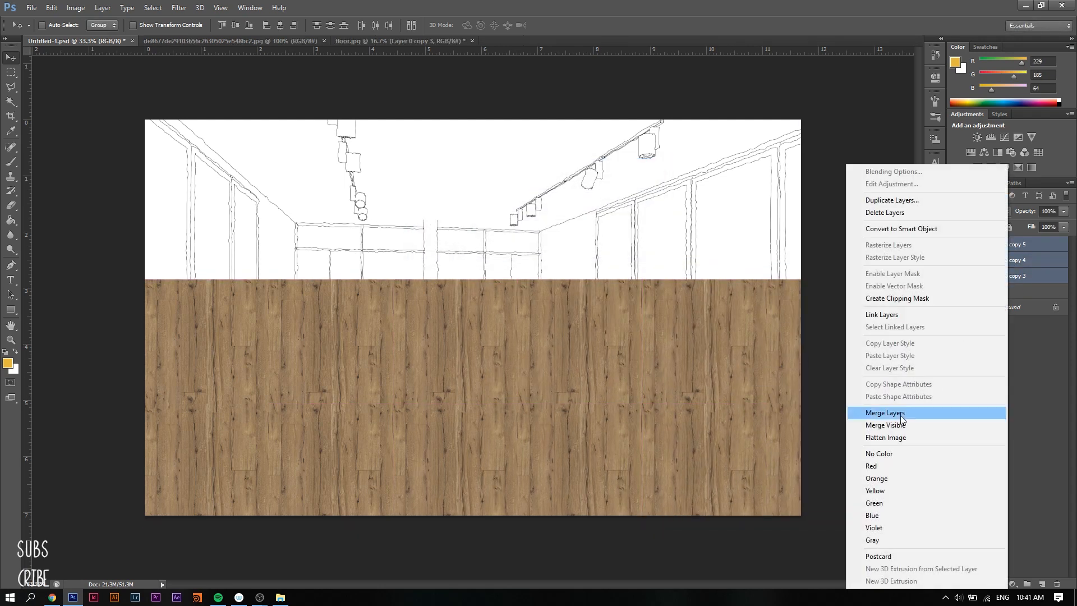
click(920, 415)
click(980, 211)
click(979, 263)
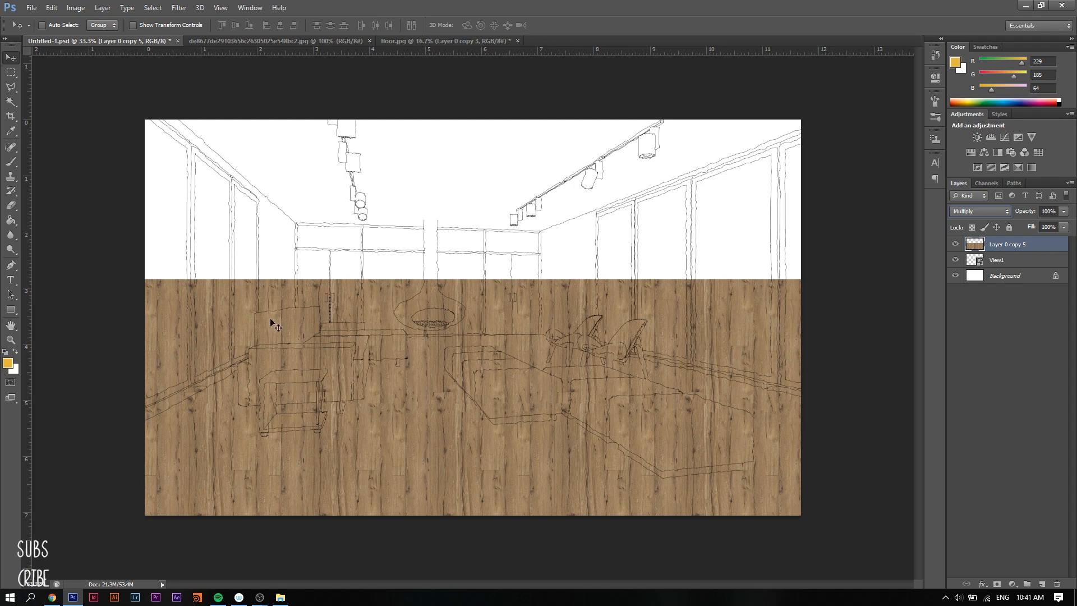
- Distort the wood layer's left corners to follow the room's back-left floor corner and the base of the left wall
key(ctrl+t)
drag(145, 280, 299, 332)
drag(145, 528, 22, 521)
key(ctrl+minus)
key(ctrl+minus)
key(ctrl+plus)
drag(138, 471, 83, 491)
- Distort the right corners to the right wall's base, stretch the near edge beyond the canvas, and apply the transform
drag(786, 290, 528, 332)
drag(787, 480, 869, 404)
key(ctrl+minus)
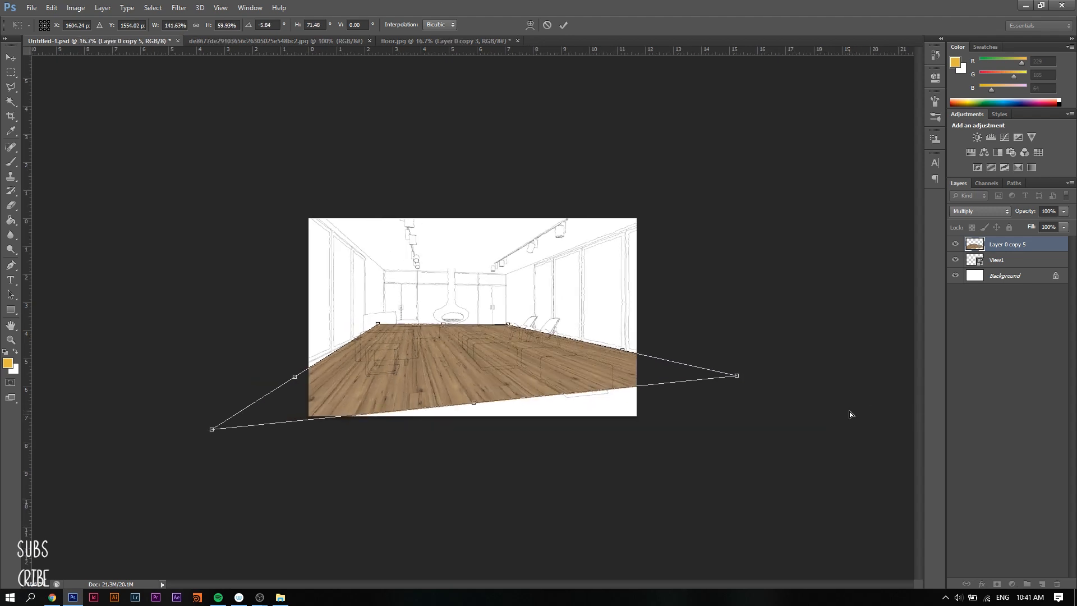
drag(737, 375, 848, 400)
drag(65, 522, 100, 482)
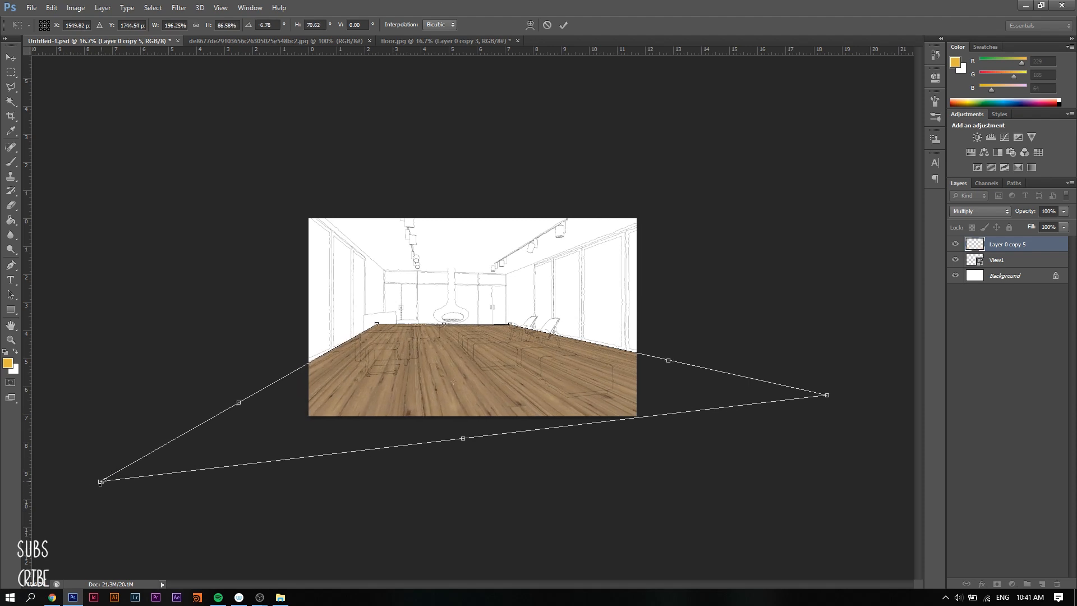
key(ctrl+plus)
key(ctrl+plus)
key(ctrl+minus)
key(ctrl+minus)
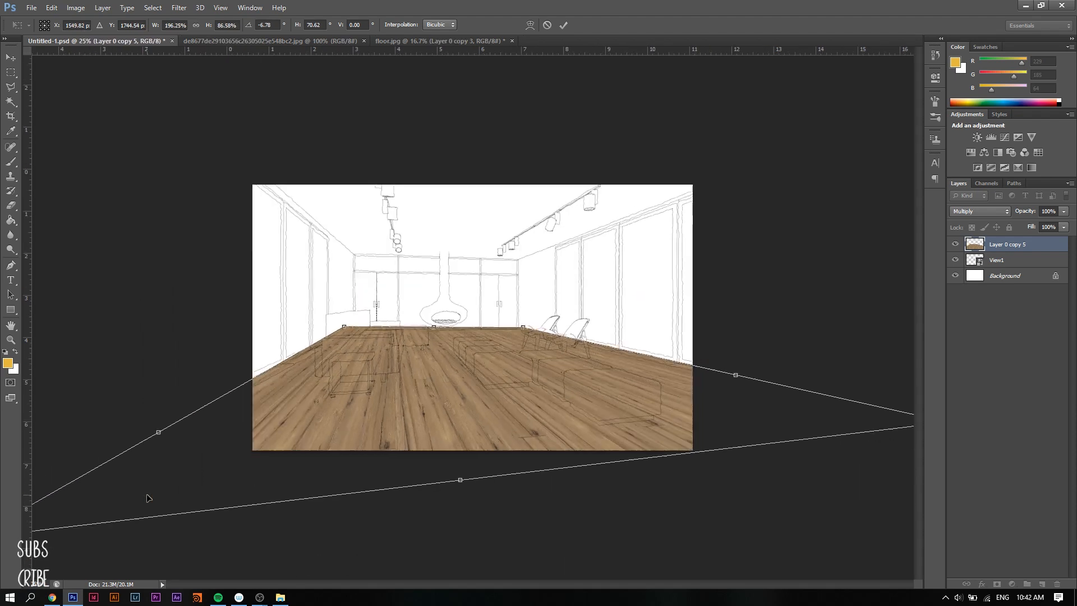
key(Return)
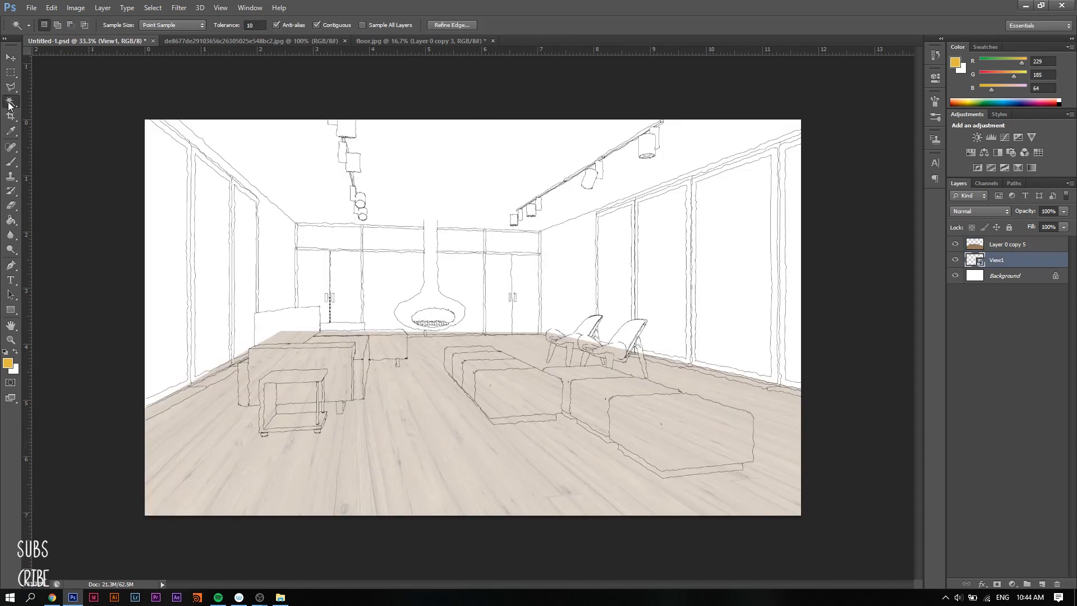
- Set the Magic Wand tolerance to 50 and select the floor area on the View1 layer
text(50)
click(443, 402)
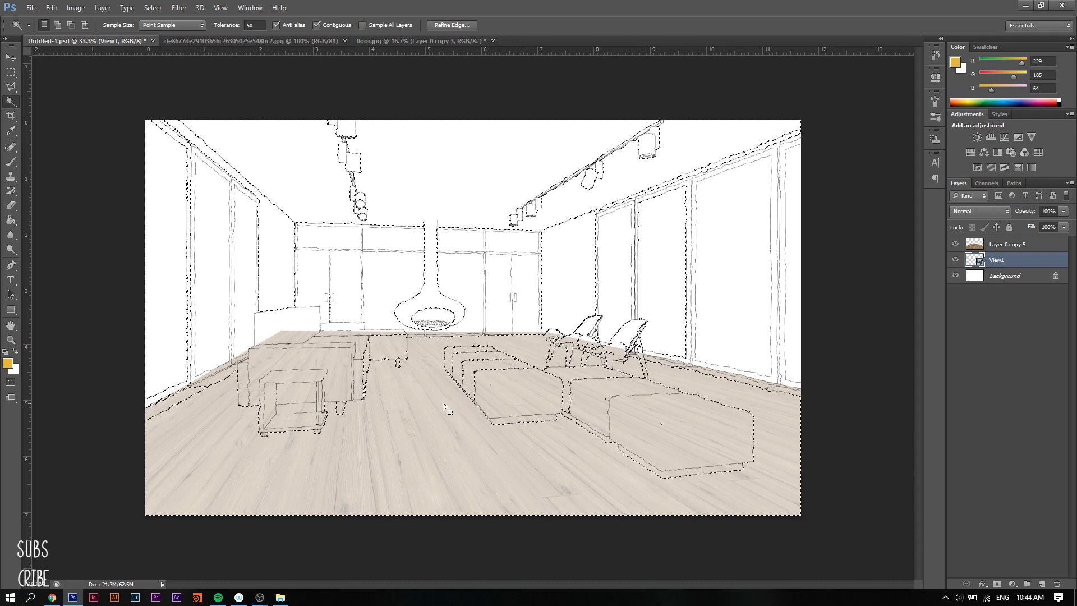
key(ctrl+d)
click(425, 428)
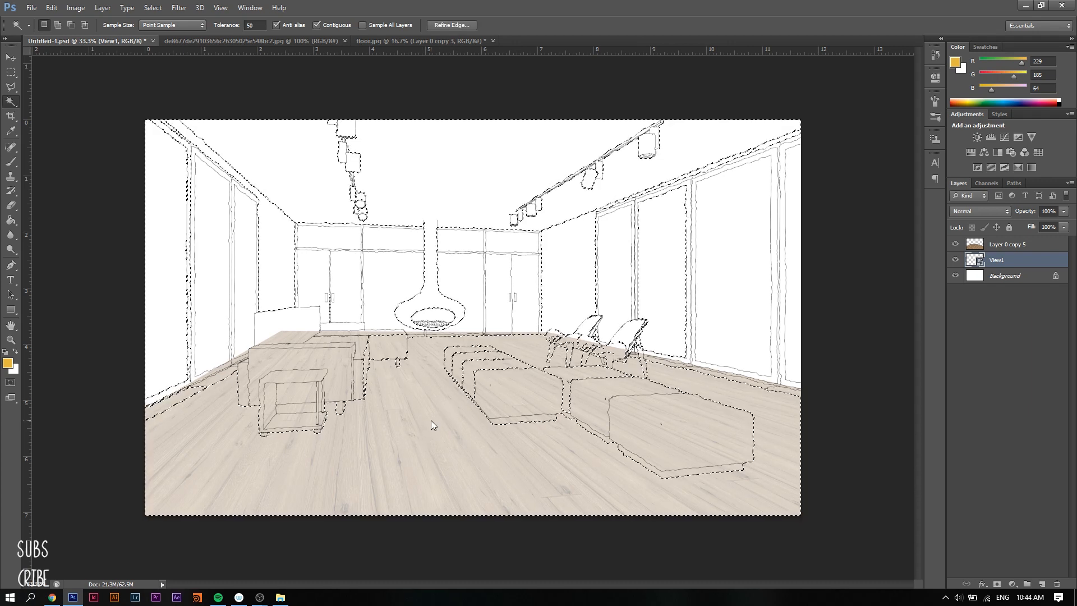
click(1006, 244)
click(997, 584)
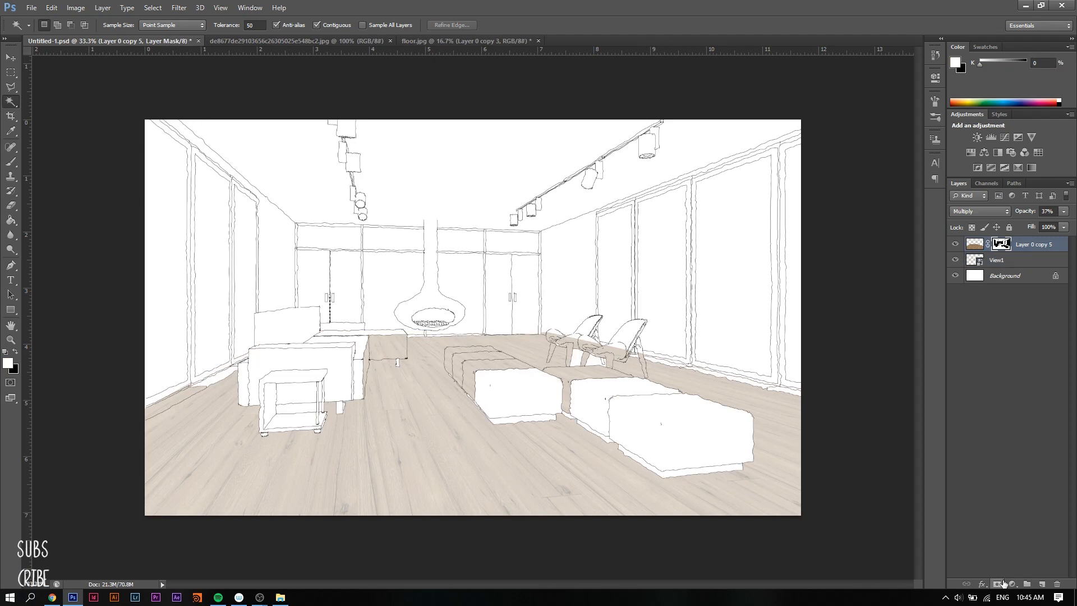
key(ctrl+z)
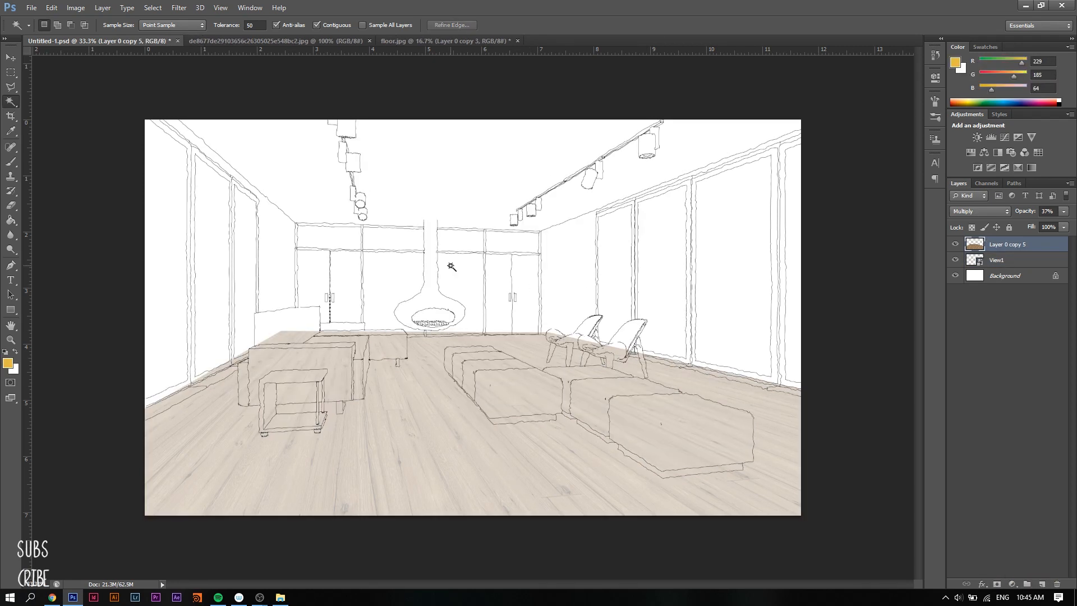
- Reselect the floor area on the View1 layer with the Magic Wand and make the wood layer active
click(1011, 259)
click(449, 469)
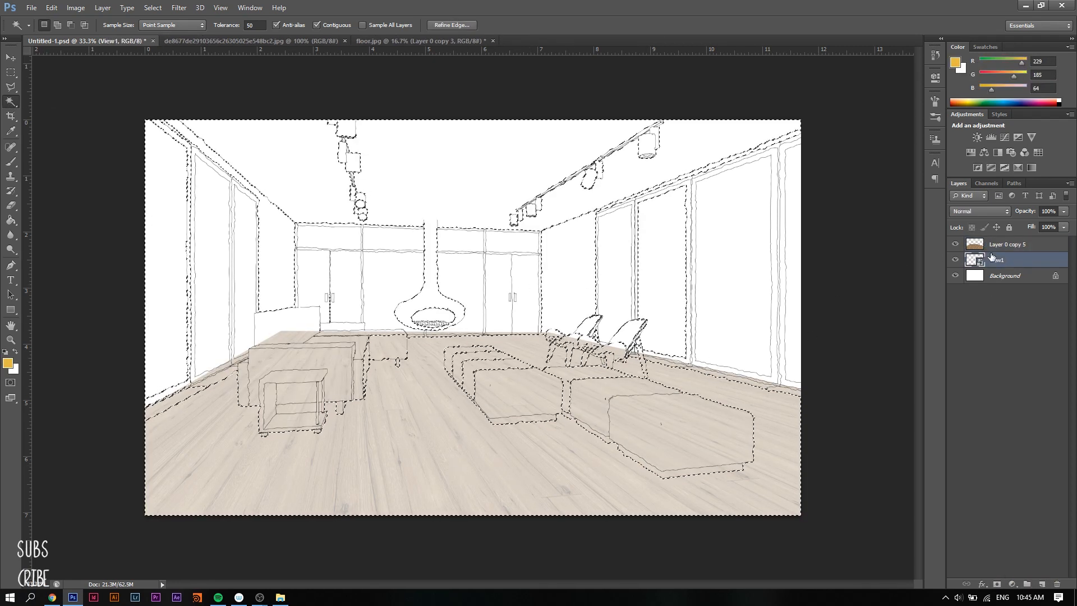
click(1006, 243)
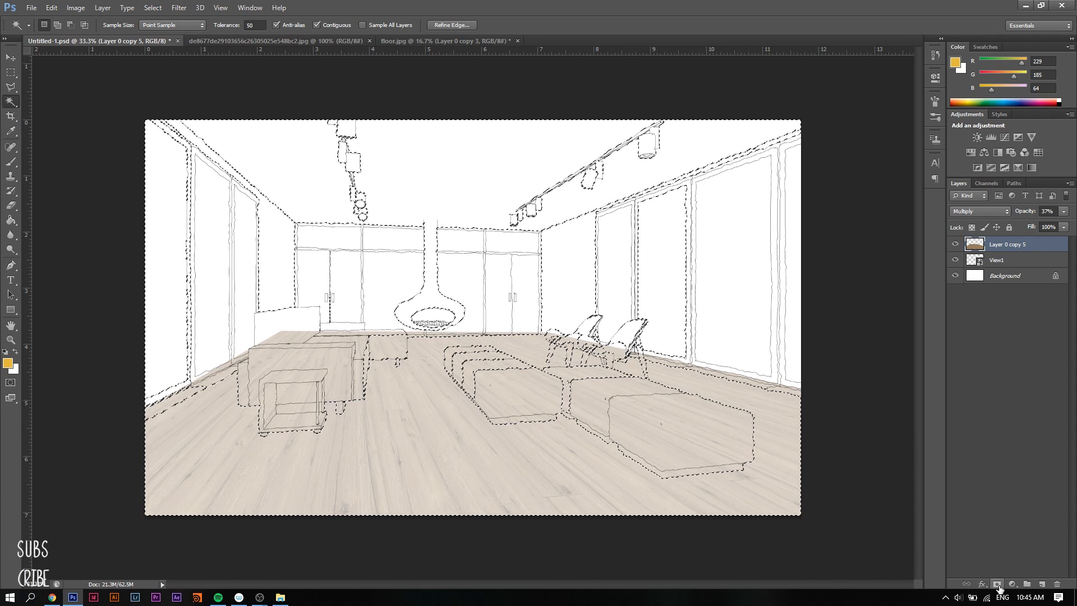
- Keep a hidden duplicate of the wood layer and mask the original, Layer 0 copy 5, to the floor selection
right_click(1007, 245)
click(926, 212)
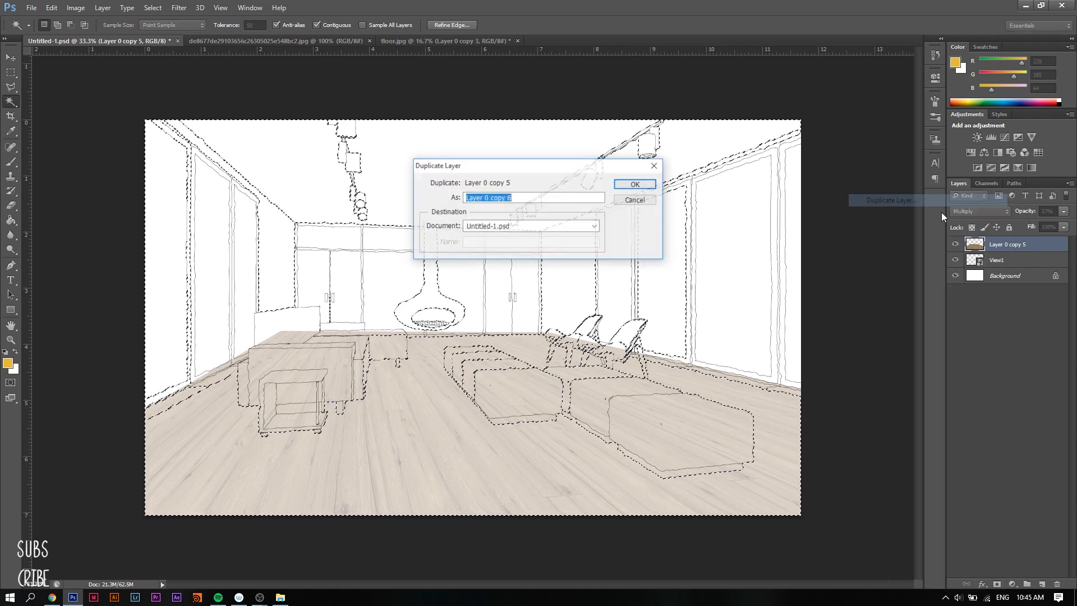
key(Return)
click(955, 244)
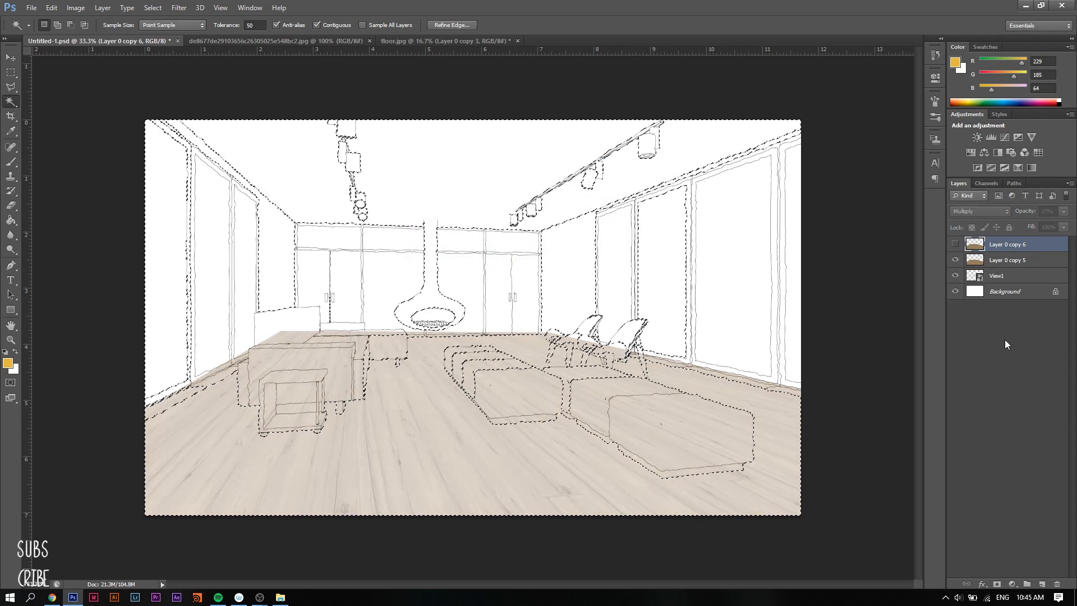
click(1007, 259)
click(996, 584)
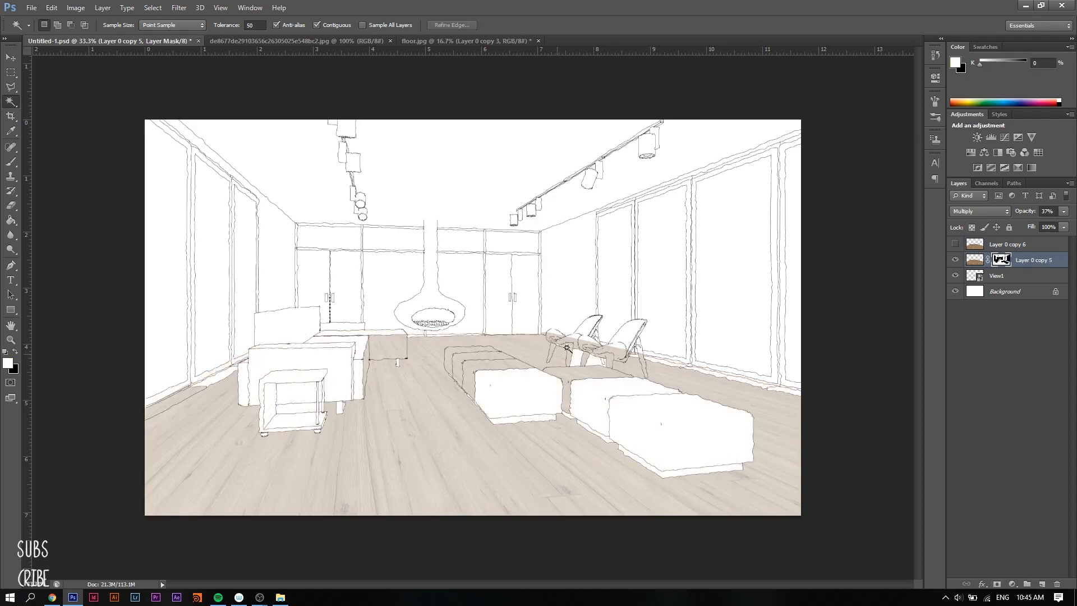
- Outline the wood overlapping the left wall's base with the Magnetic Lasso and delete it from the Layer 0 copy 5 image
key(ctrl+plus)
click(972, 262)
drag(600, 584, 502, 594)
scroll(409, 496, down, 1)
key(ctrl+plus)
key(ctrl+plus)
key(ctrl+plus)
scroll(413, 464, down, 1)
right_click(10, 87)
click(45, 110)
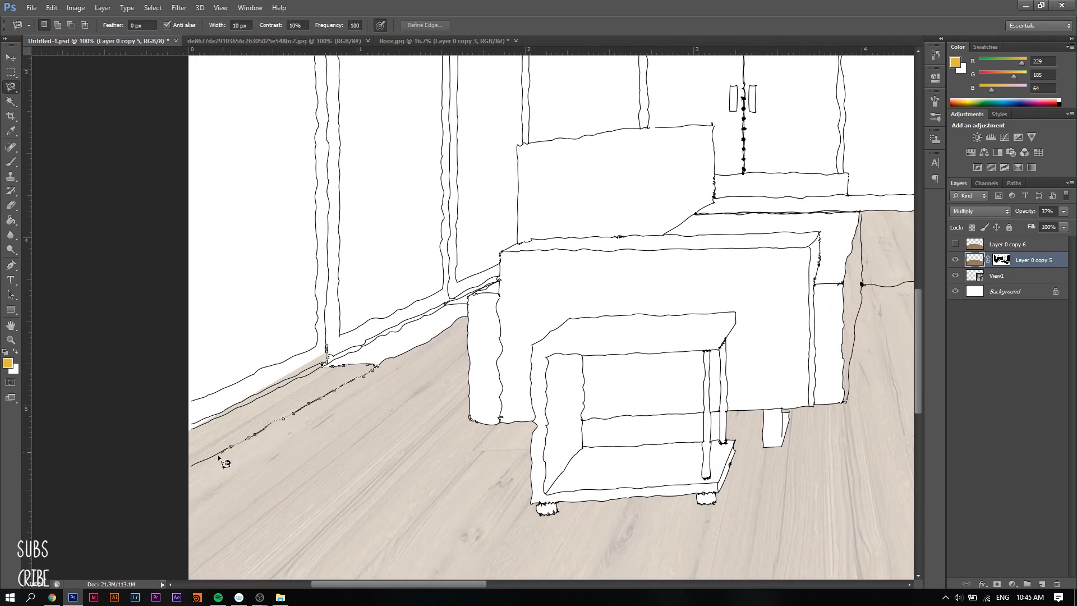
click(332, 353)
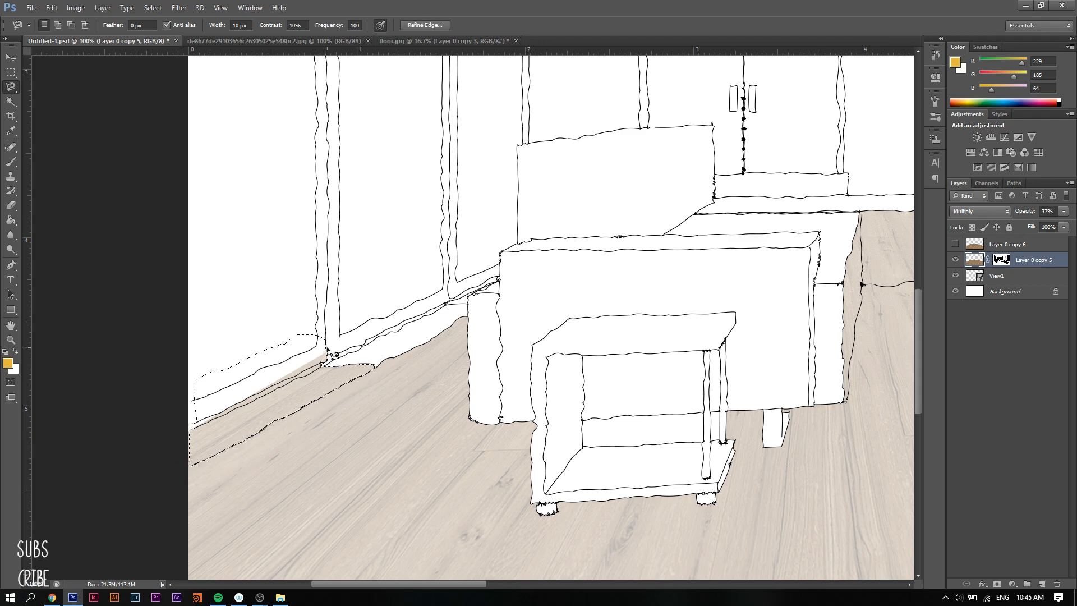
key(Delete)
- Outline the wood covering the sofa's far section and side with the Magnetic Lasso and delete it
click(14, 206)
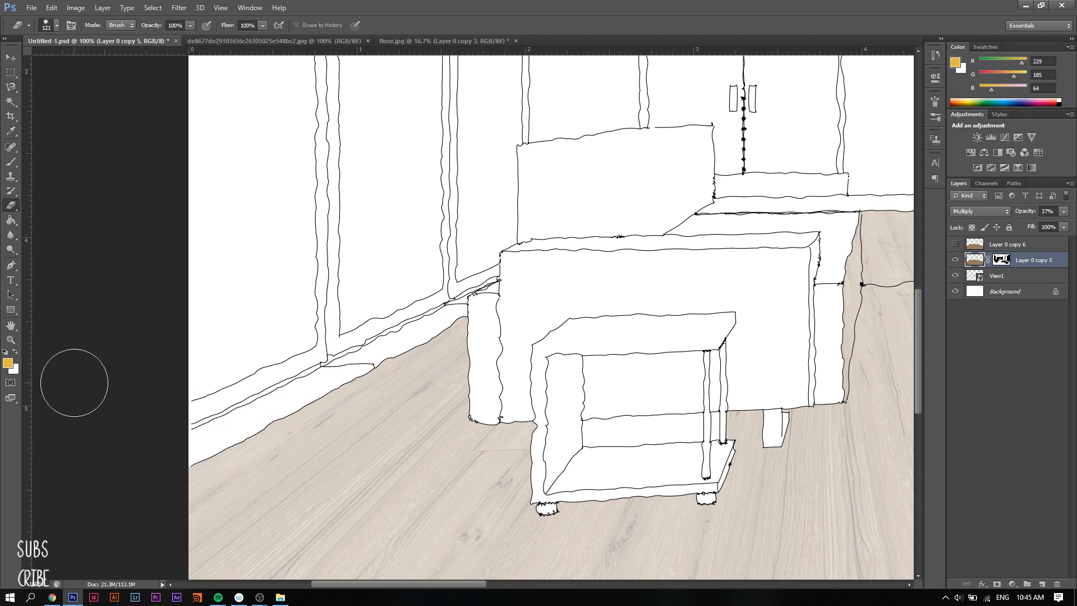
scroll(299, 422, down, 2)
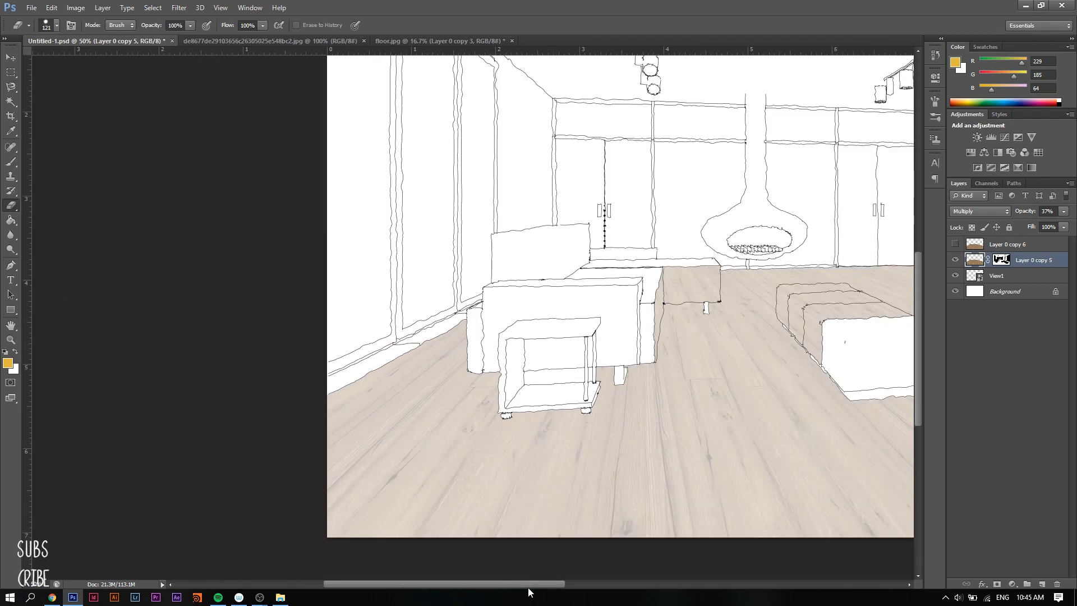
scroll(440, 420, up, 2)
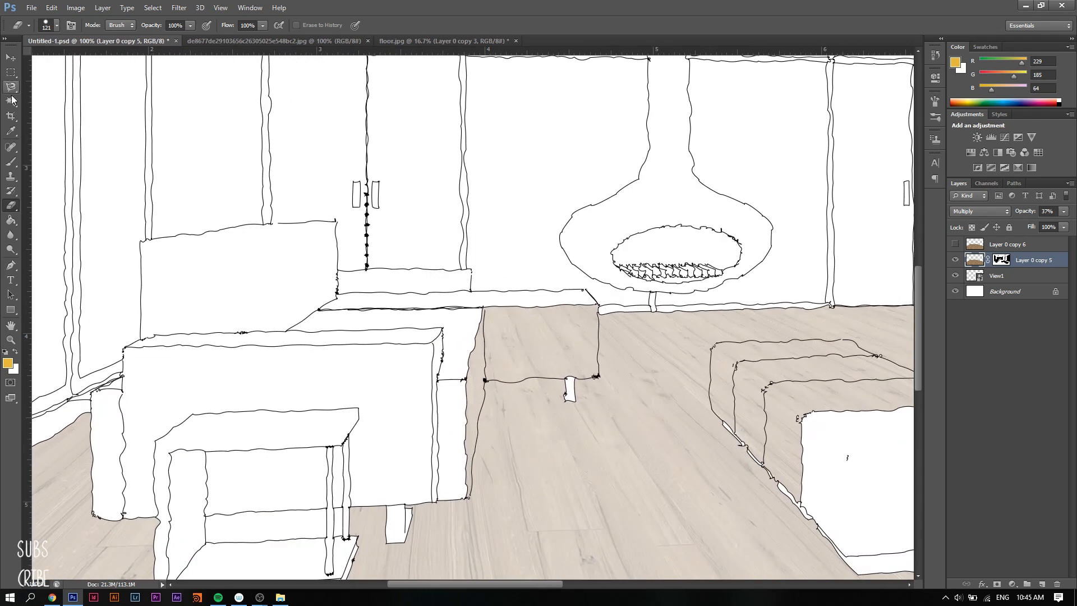
click(12, 91)
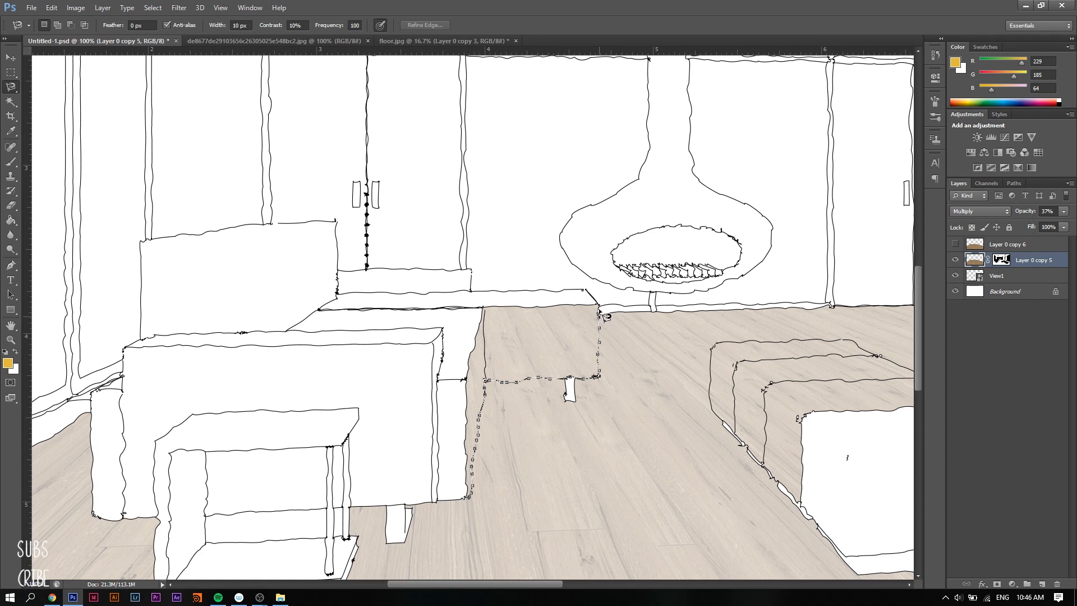
double_click(472, 503)
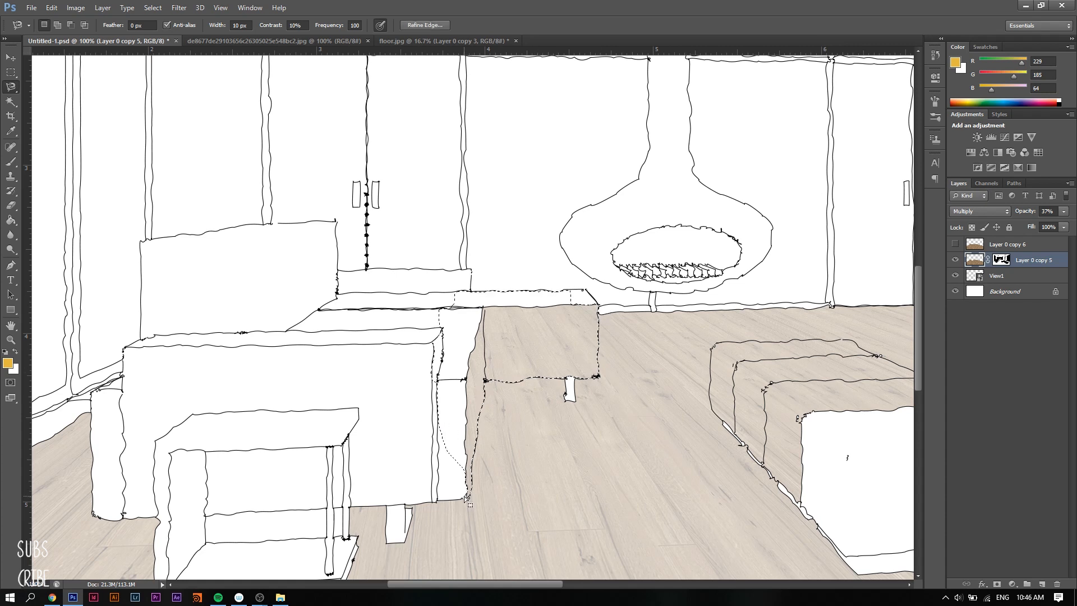
key(Delete)
key(ctrl+minus)
drag(523, 584, 572, 569)
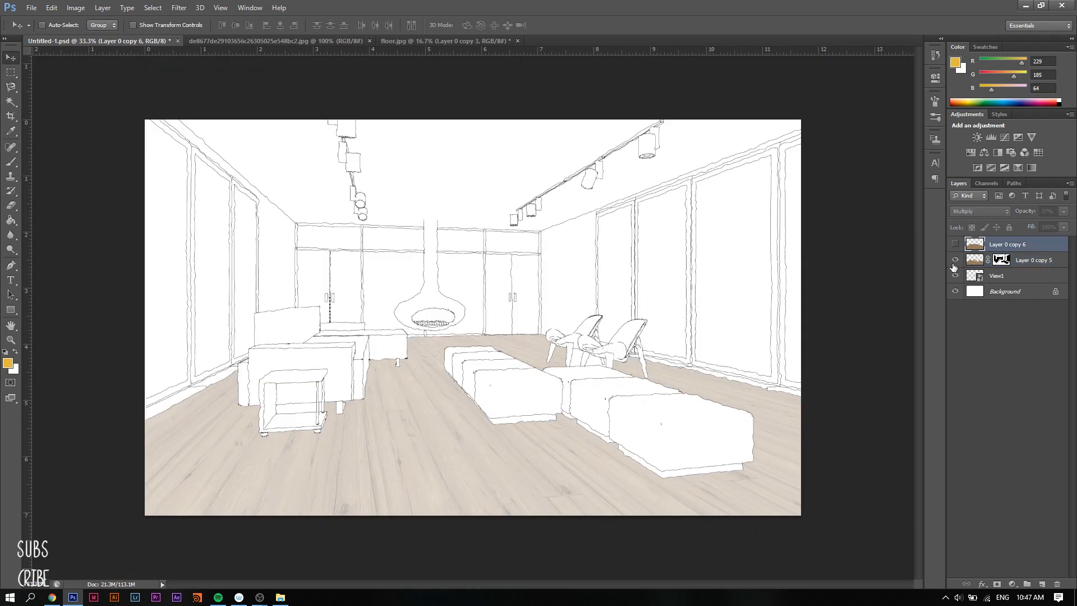
- Show Layer 0 copy 6 and mask it to the floor gaps inside the side table and between the chair legs
click(955, 259)
click(955, 249)
click(954, 260)
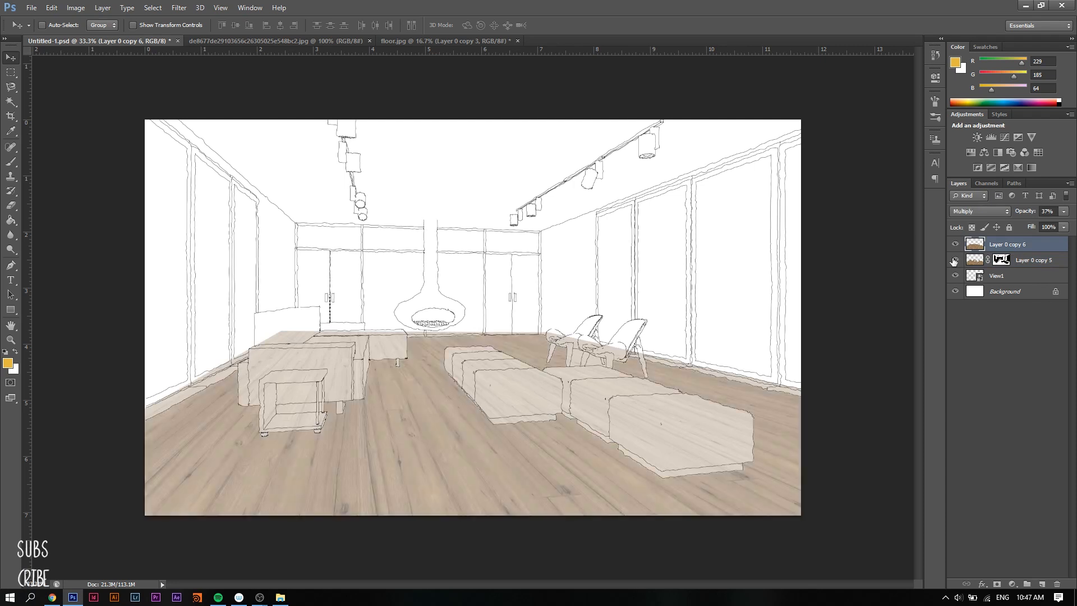
key(ctrl+plus)
click(1007, 276)
key(w)
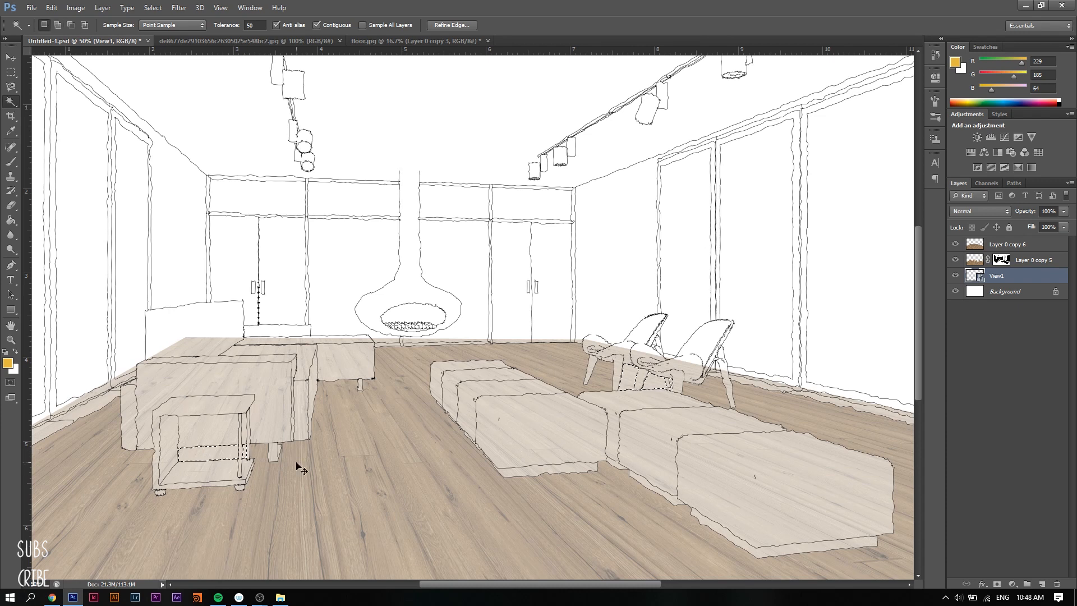
key(ctrl+minus)
click(1022, 249)
click(998, 584)
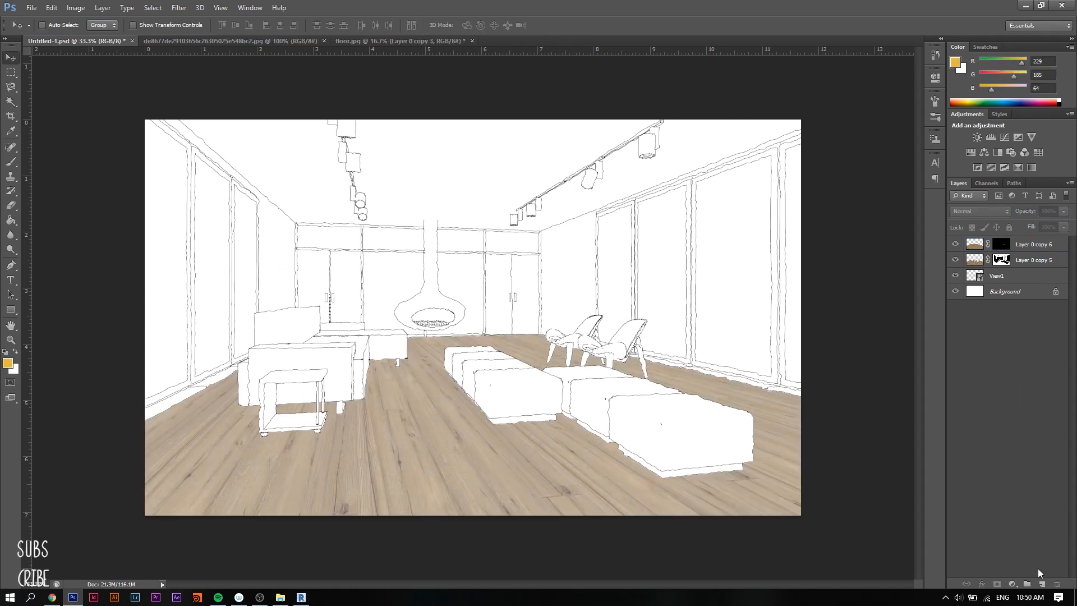
- Add a layer named Windows and select the window panes in the View1 linework with the Magic Wand at tolerance 5
click(1041, 584)
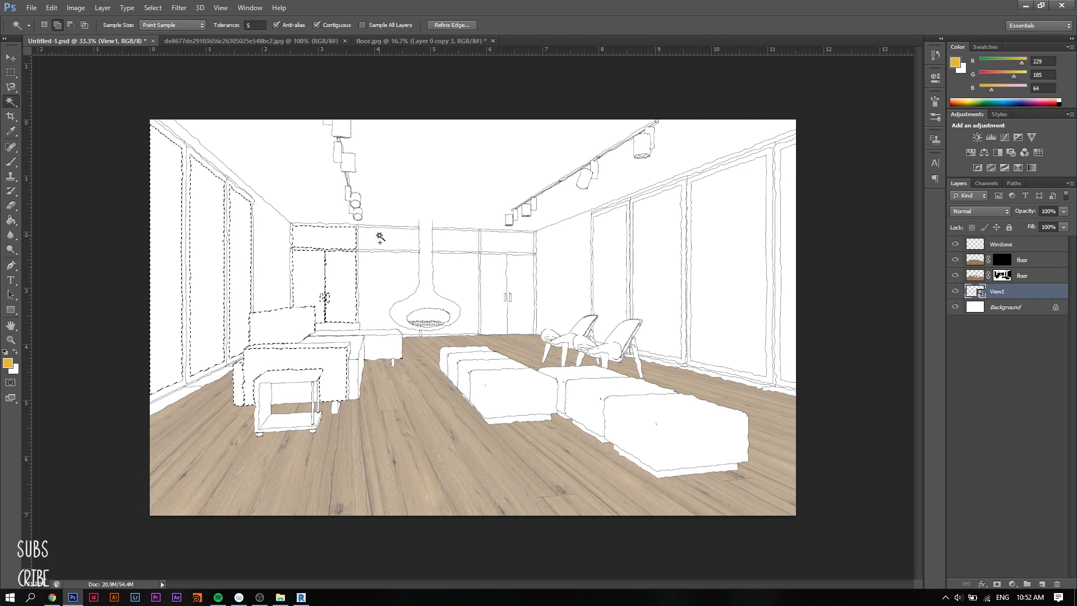
click(452, 292)
click(501, 245)
click(610, 268)
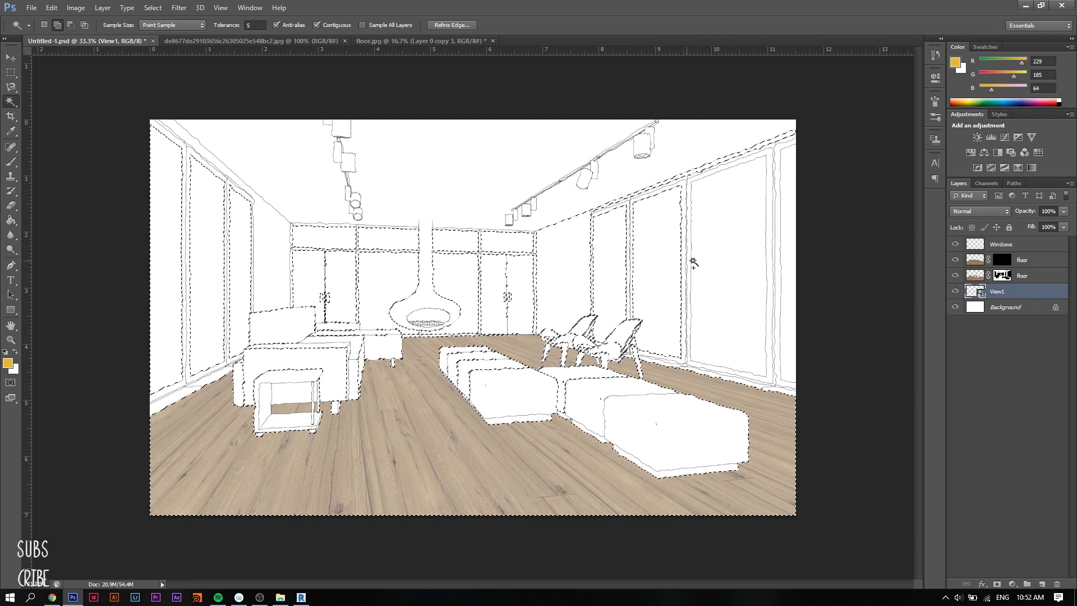
click(723, 252)
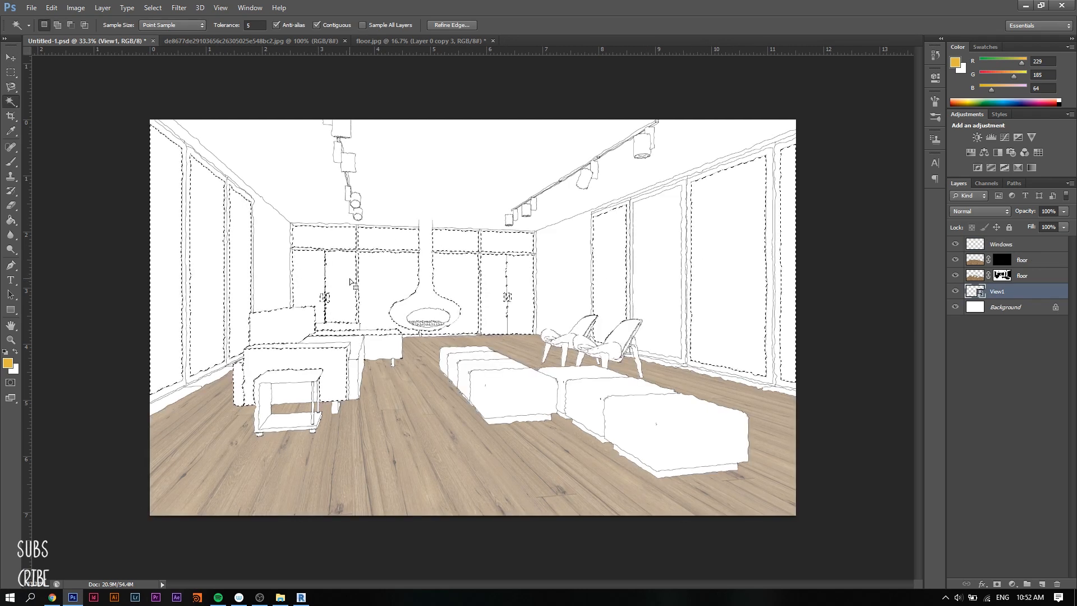
- Subtract the glass door panes beside the sofa and the sofa itself from the window selection
click(71, 26)
click(337, 279)
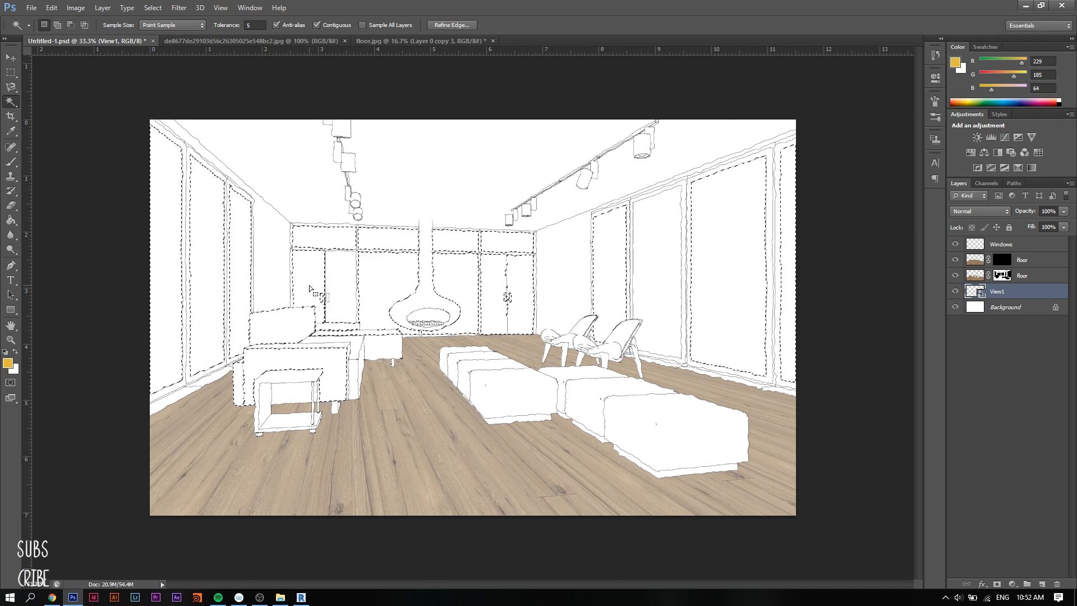
alt+click(321, 362)
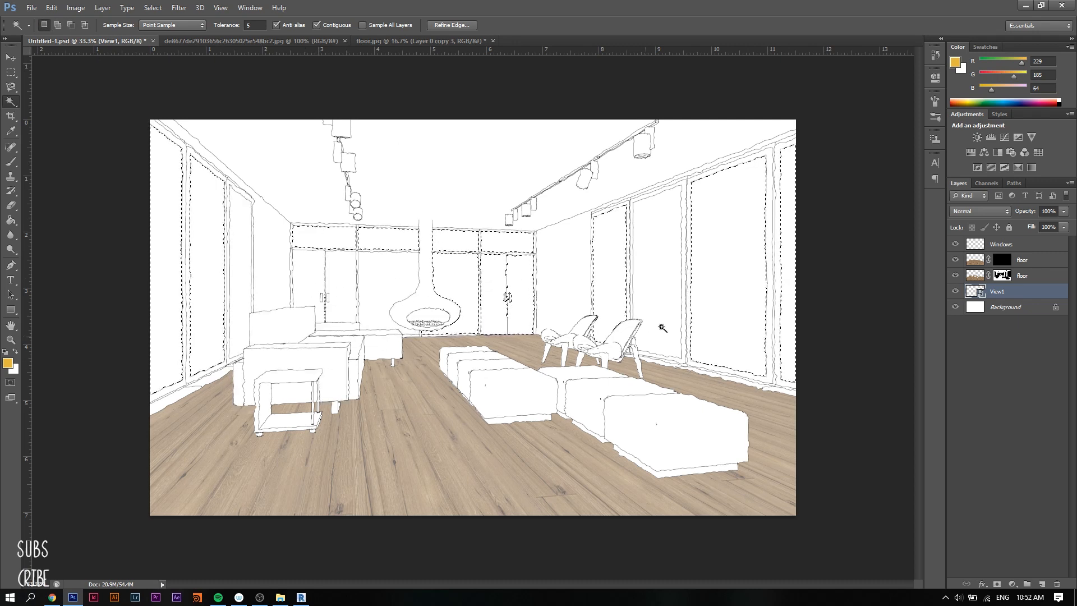
- Set the foreground colour to light blue afd4e8 and fill the selected panes on the Windows layer
click(997, 245)
click(9, 362)
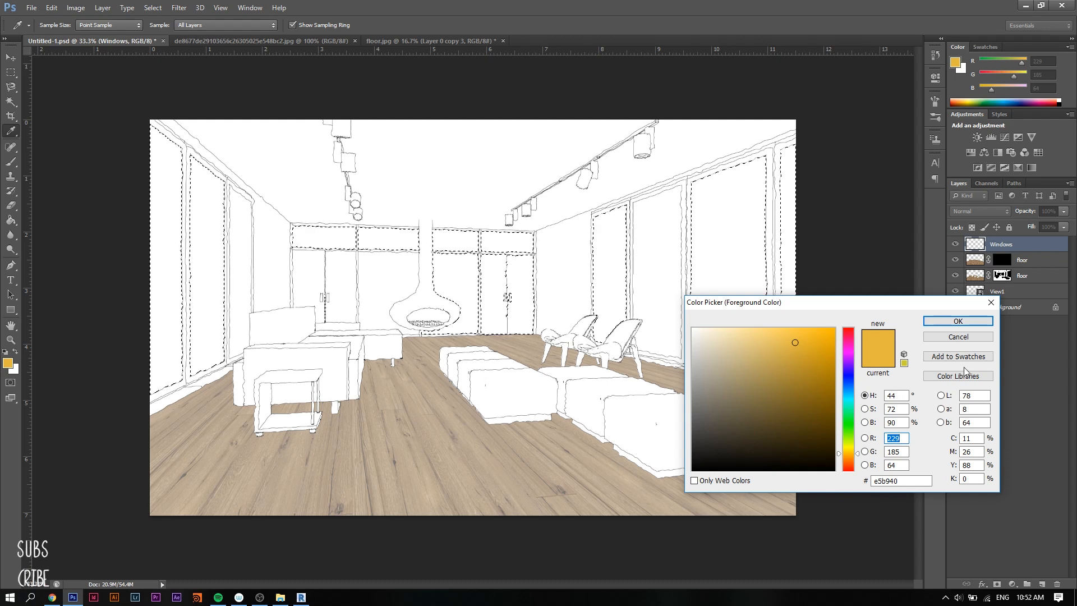
drag(856, 401, 856, 397)
click(739, 358)
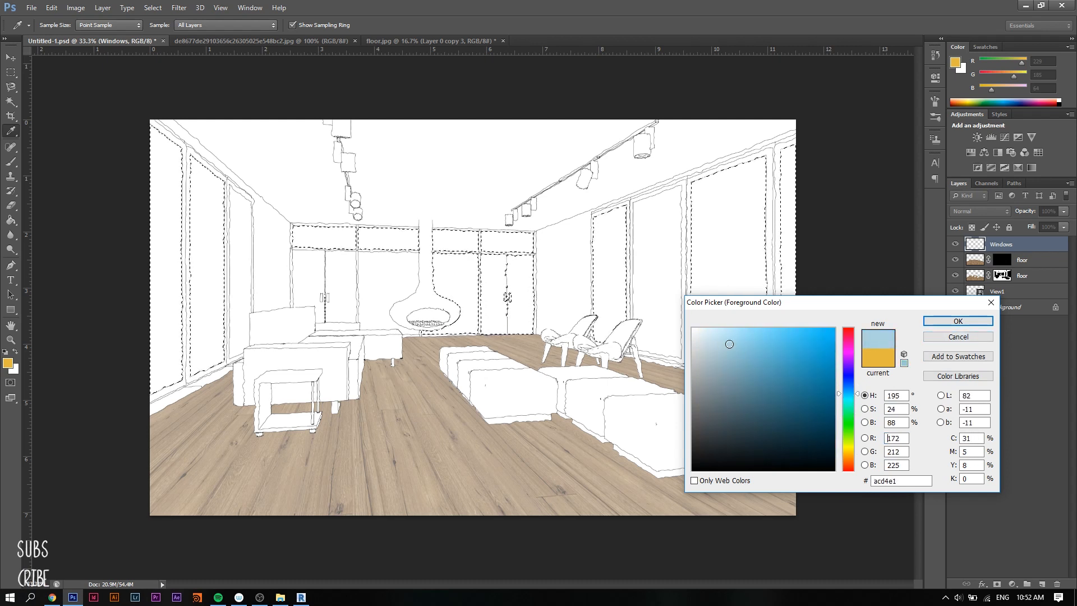
click(857, 390)
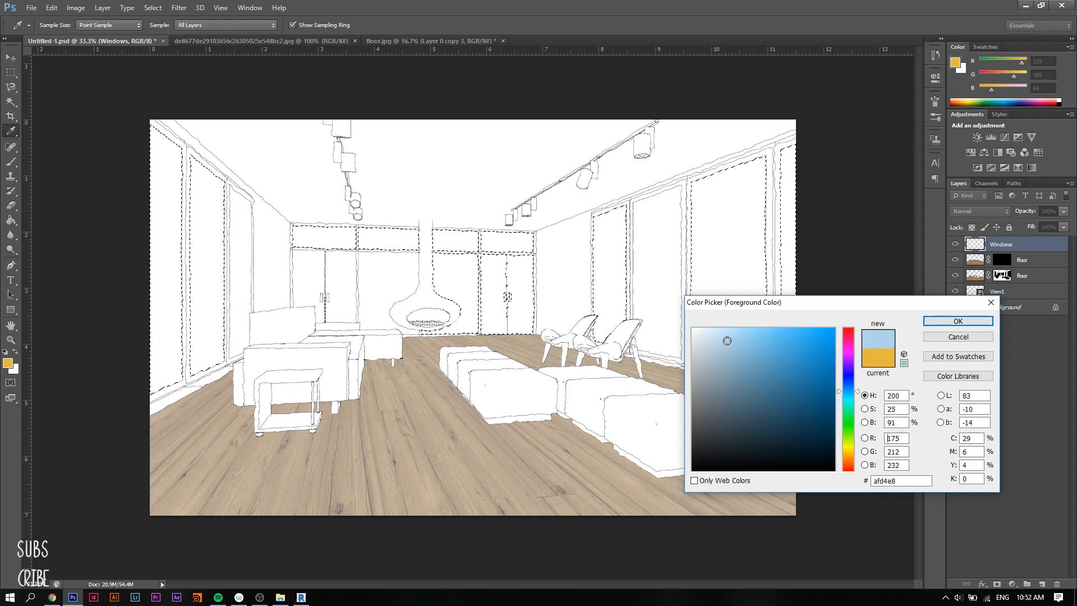
key(Return)
key(g)
click(170, 217)
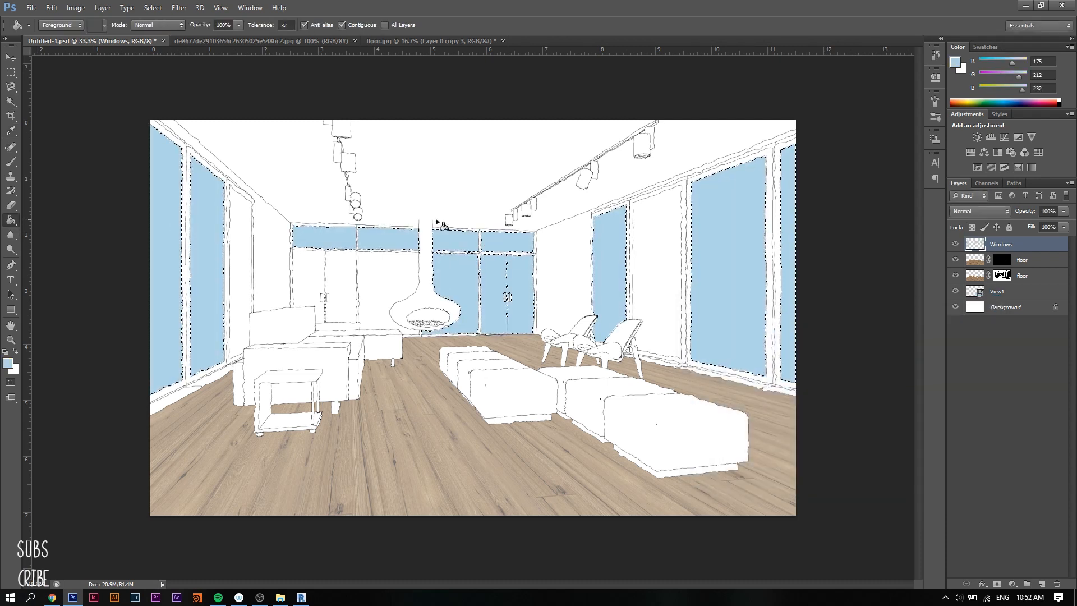
- Refill the panes with a greyer blue, RGB 174, 202, 217, and lower the Windows layer's opacity to 53%
click(9, 363)
click(718, 348)
click(957, 322)
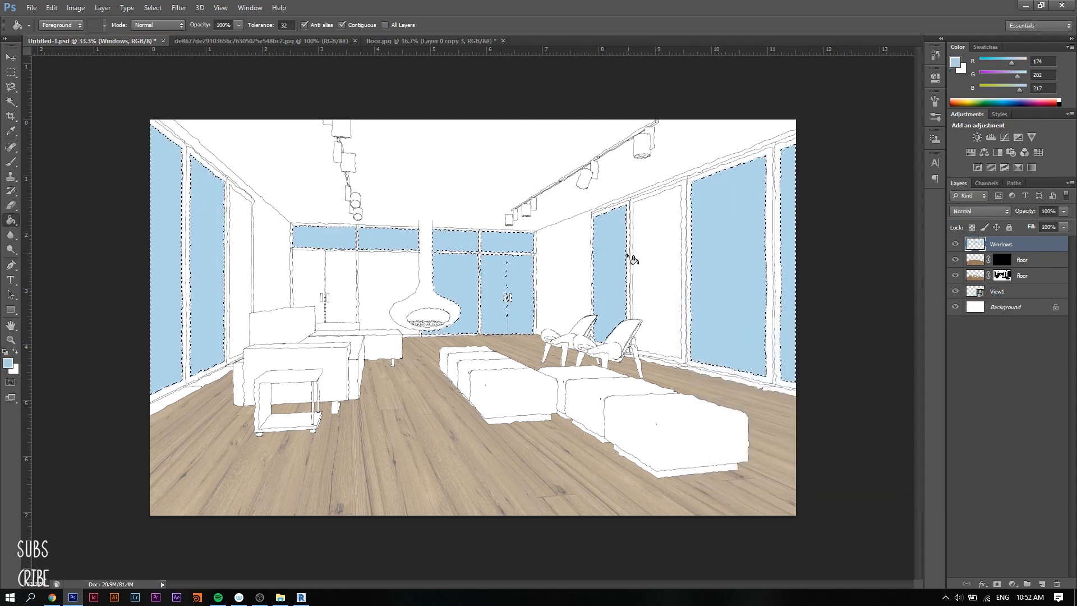
click(755, 257)
click(500, 238)
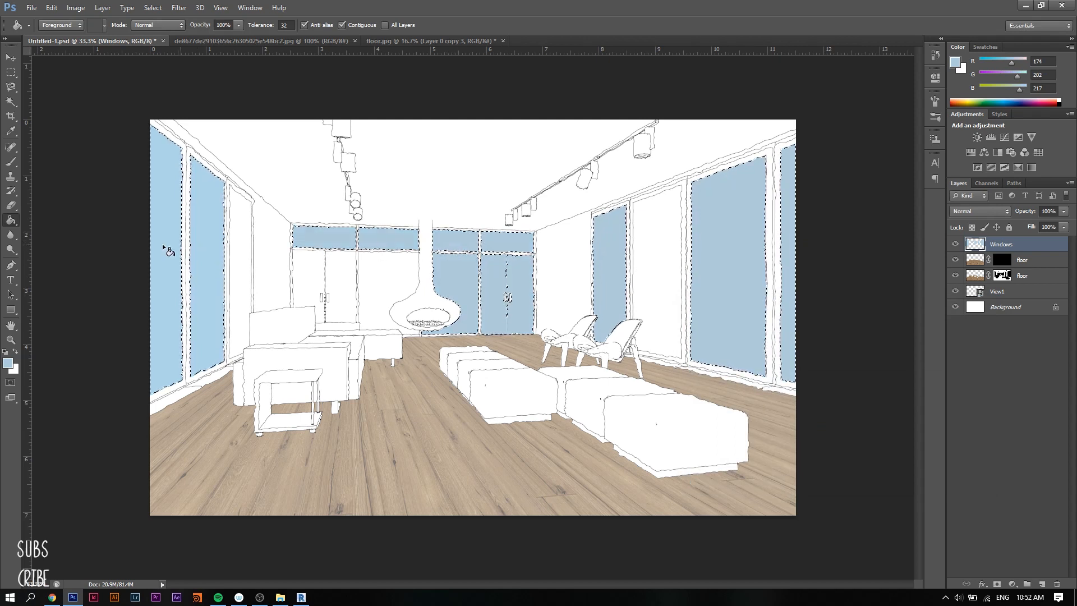
drag(1063, 211, 1048, 227)
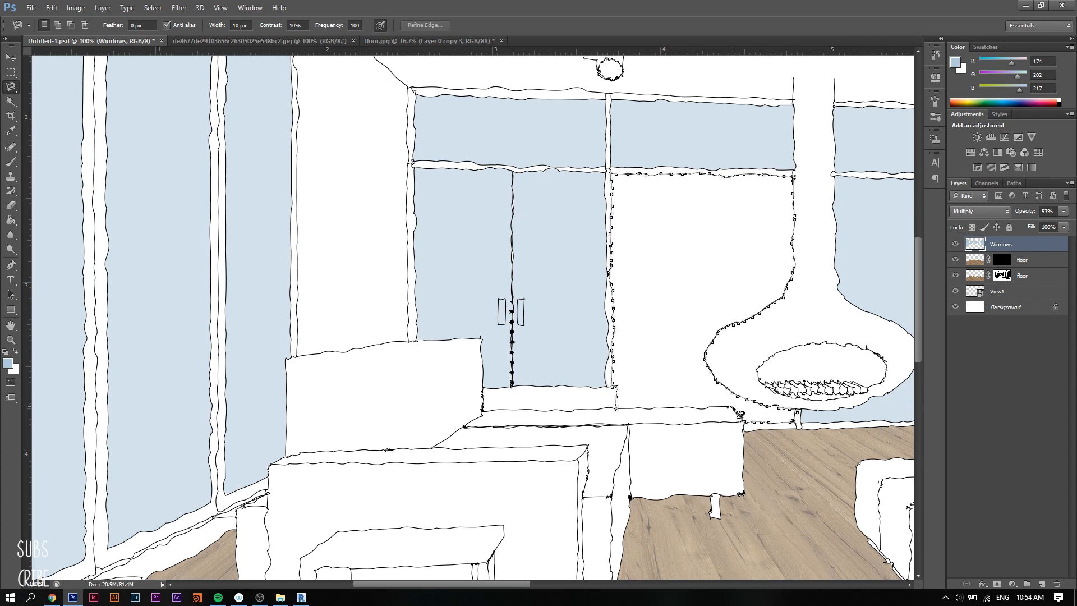
- Close the Magnetic Lasso outline around the glass pane between the doors and the fireplace and fill it with the window blue
click(618, 412)
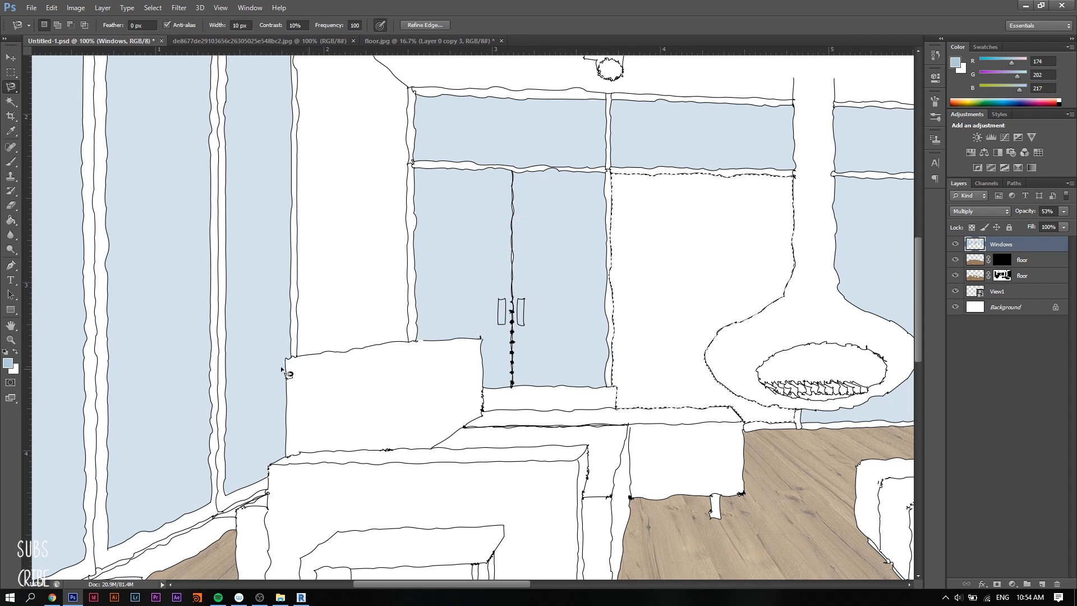
click(15, 225)
click(658, 220)
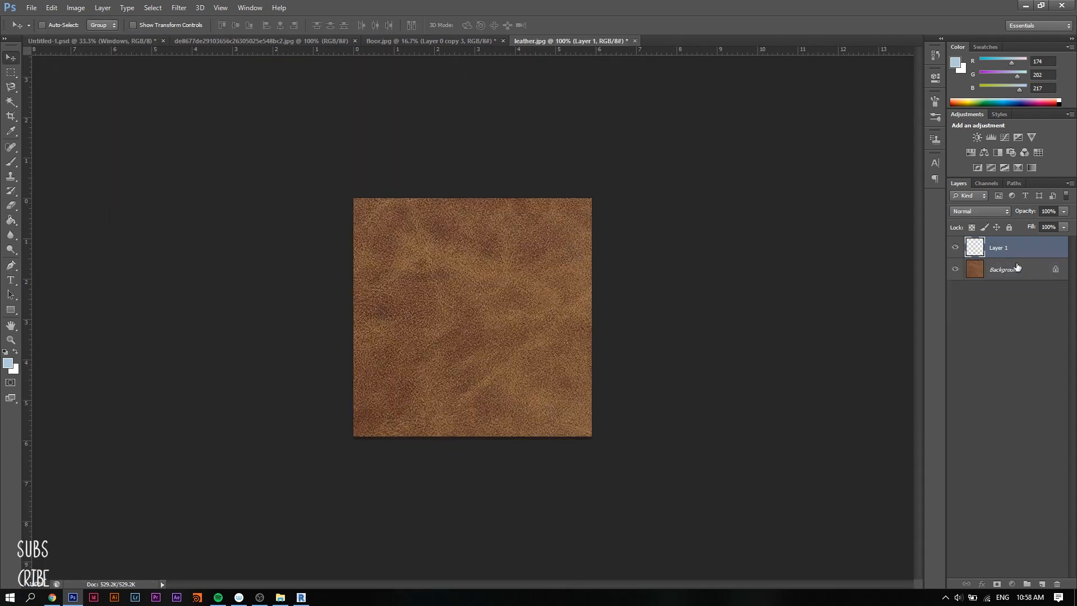
- Convert the leather.jpg background to Layer 0, stack it above Layer 1, and extend the canvas to about double size with the Crop tool
double_click(1004, 270)
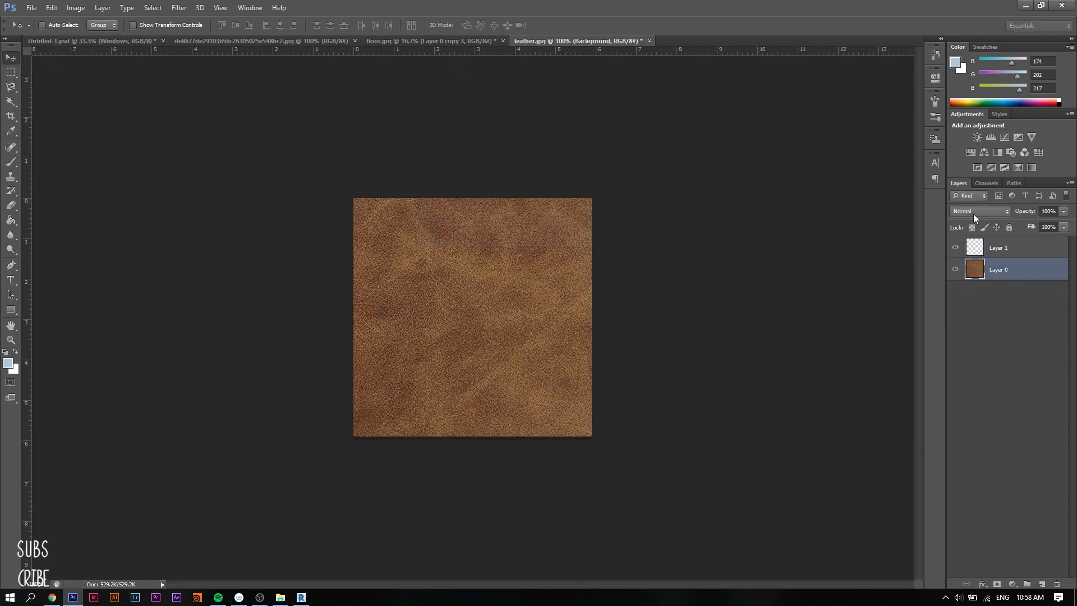
drag(971, 248, 969, 279)
click(11, 116)
drag(591, 436, 716, 543)
- Duplicate the leather layer, then transform and position the copies side by side to cover the enlarged canvas
click(1019, 253)
right_click(1019, 253)
click(953, 200)
click(637, 184)
click(11, 57)
drag(347, 213, 594, 220)
drag(652, 258, 644, 257)
key(ctrl+t)
drag(710, 210, 415, 232)
key(Return)
drag(596, 293, 605, 293)
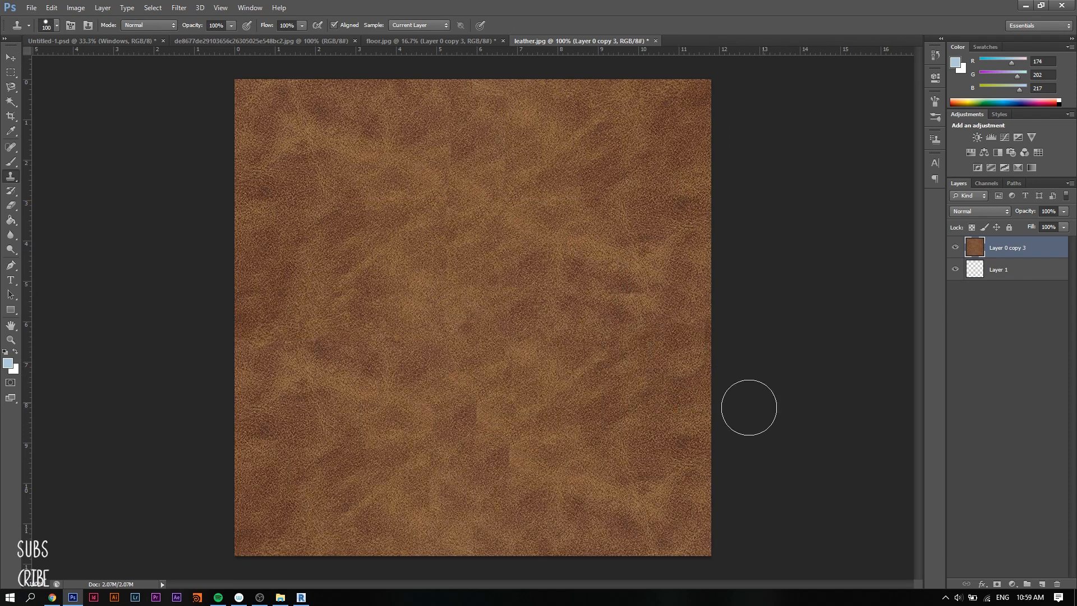
- Blend the seams between the leather tiles with the Clone Stamp, sampling nearby texture along the joins
drag(317, 341, 250, 346)
click(683, 400)
alt+click(454, 416)
click(486, 412)
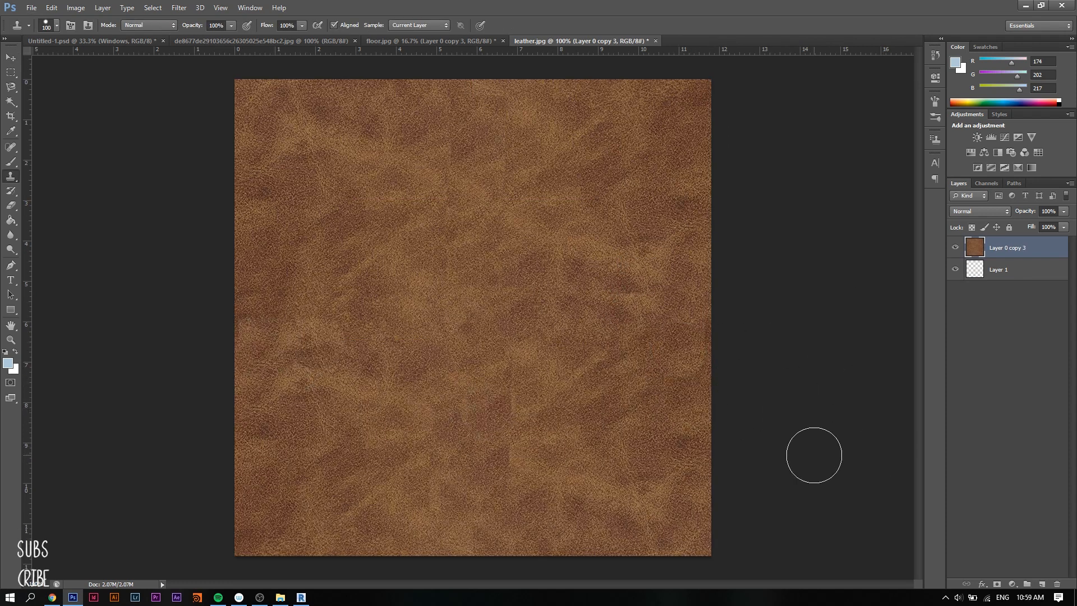
alt+click(402, 162)
drag(473, 143, 457, 144)
alt+click(421, 213)
drag(456, 241, 450, 206)
drag(470, 316, 467, 300)
alt+click(582, 370)
drag(508, 204, 524, 149)
alt+click(639, 387)
mouse_move(505, 344)
mouse_down()
mouse_move(543, 437)
mouse_move(514, 502)
mouse_up()
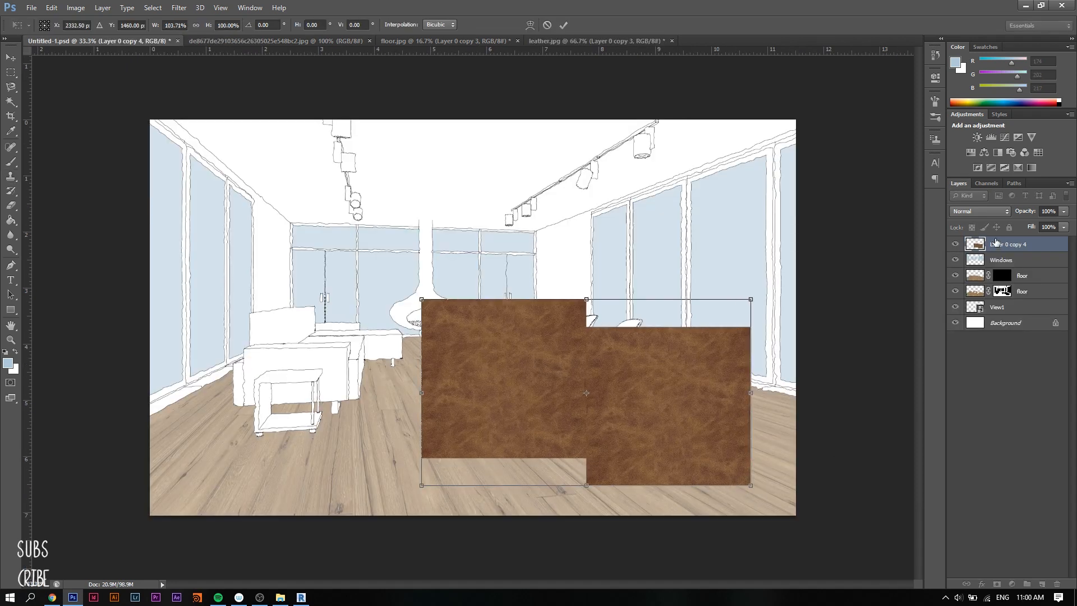
- Set the leather layer, Layer 0 copy 4, to the Multiply blend mode and make View1 the active layer
click(980, 211)
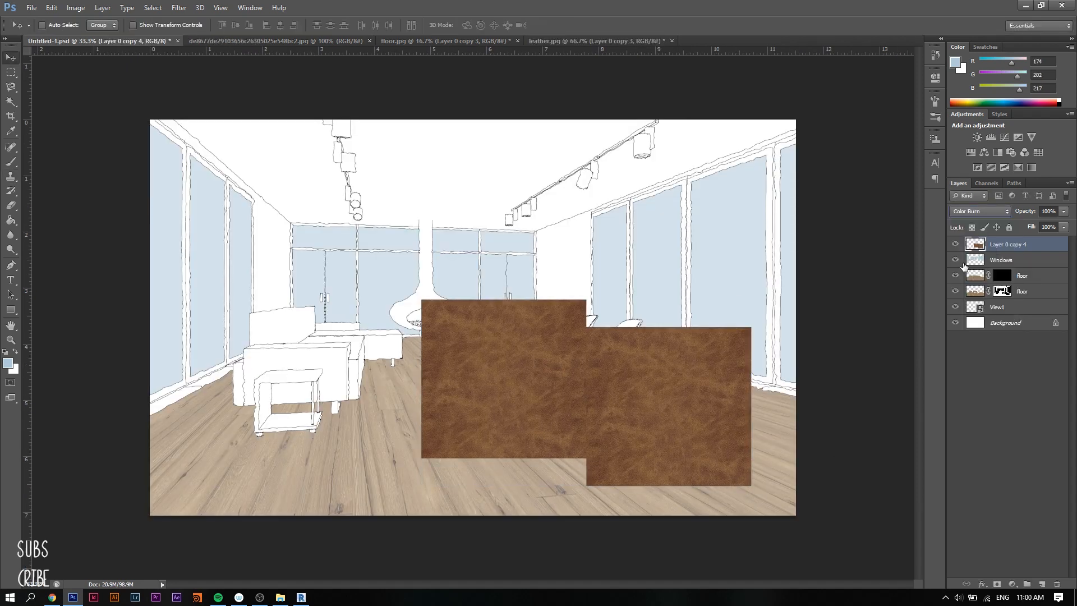
click(996, 266)
click(980, 210)
click(971, 216)
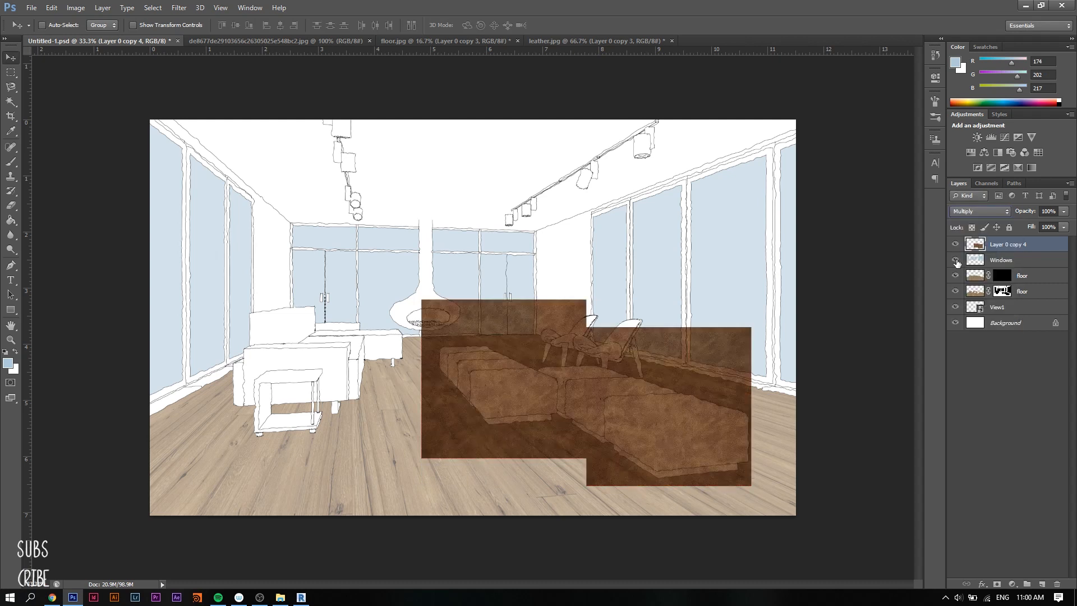
click(1004, 306)
key(ctrl+plus)
click(10, 102)
scroll(482, 328, down, 1)
click(443, 342)
key(ctrl+d)
- Outline the long modular bench seating, without its plinth, along the View1 linework with the Magnetic Lasso
key(ctrl+plus)
key(ctrl+plus)
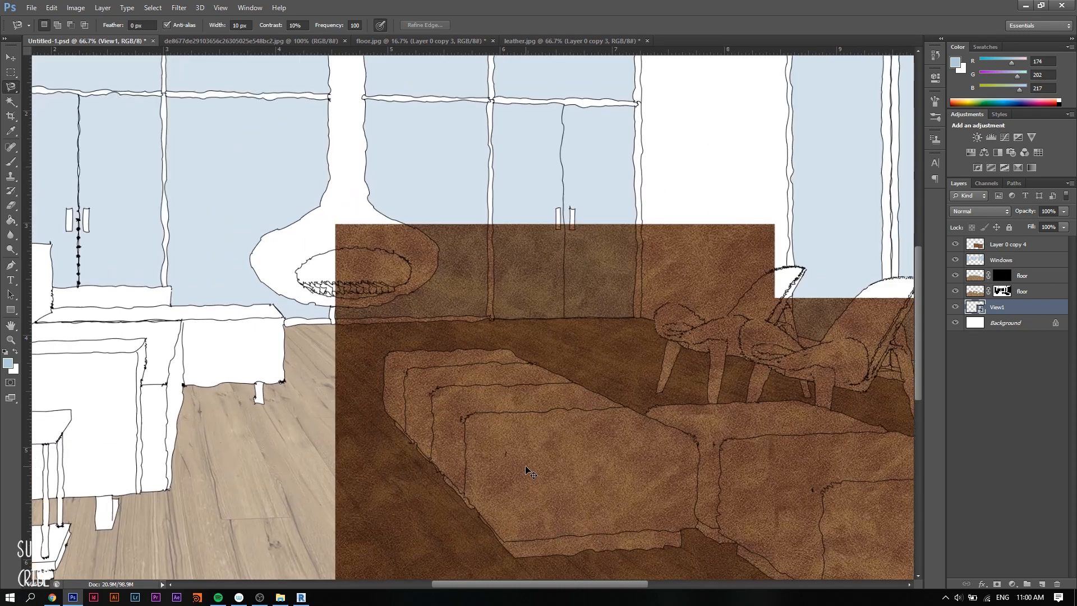
scroll(397, 354, down, 2)
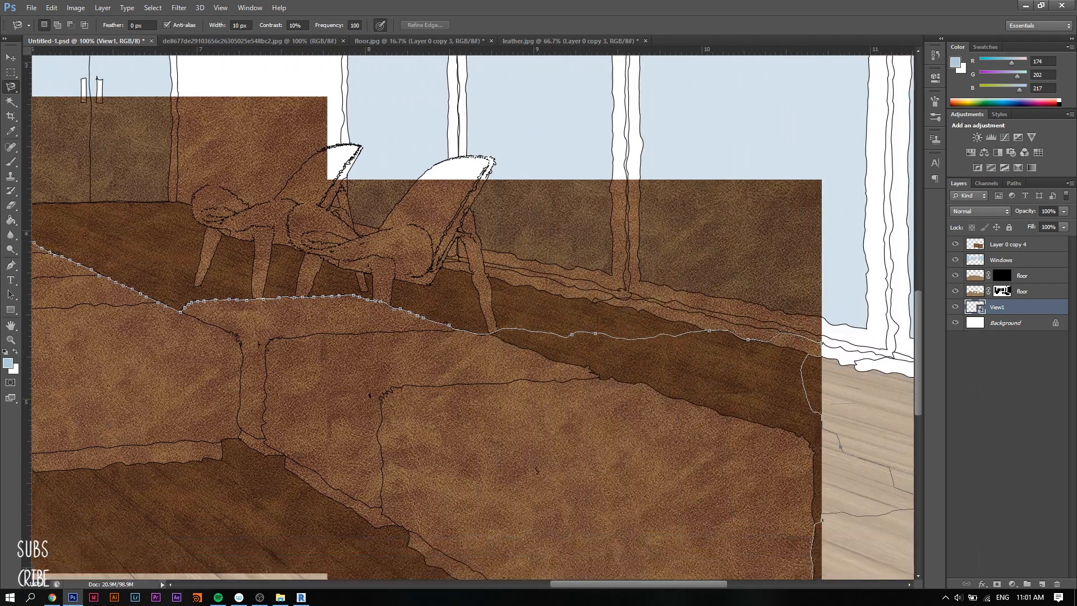
key(BackSpace)
key(BackSpace)
key(BackSpace)
key(BackSpace)
key(BackSpace)
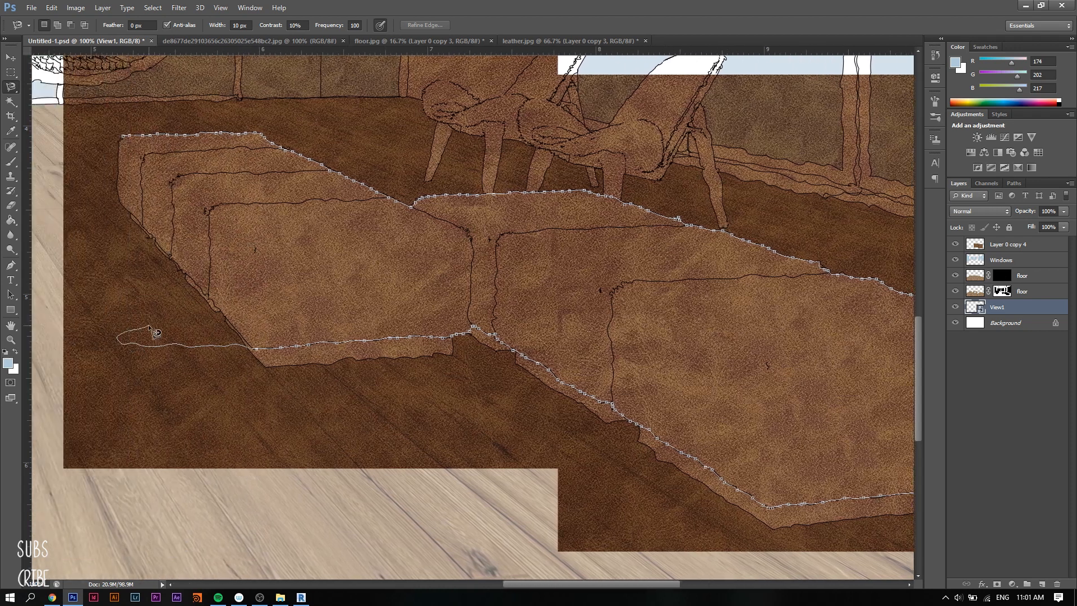
click(246, 348)
click(124, 136)
- Mask Layer 0 copy 4 to the bench selection
click(1014, 246)
click(996, 584)
key(ctrl+minus)
key(ctrl+minus)
key(ctrl+minus)
key(ctrl+minus)
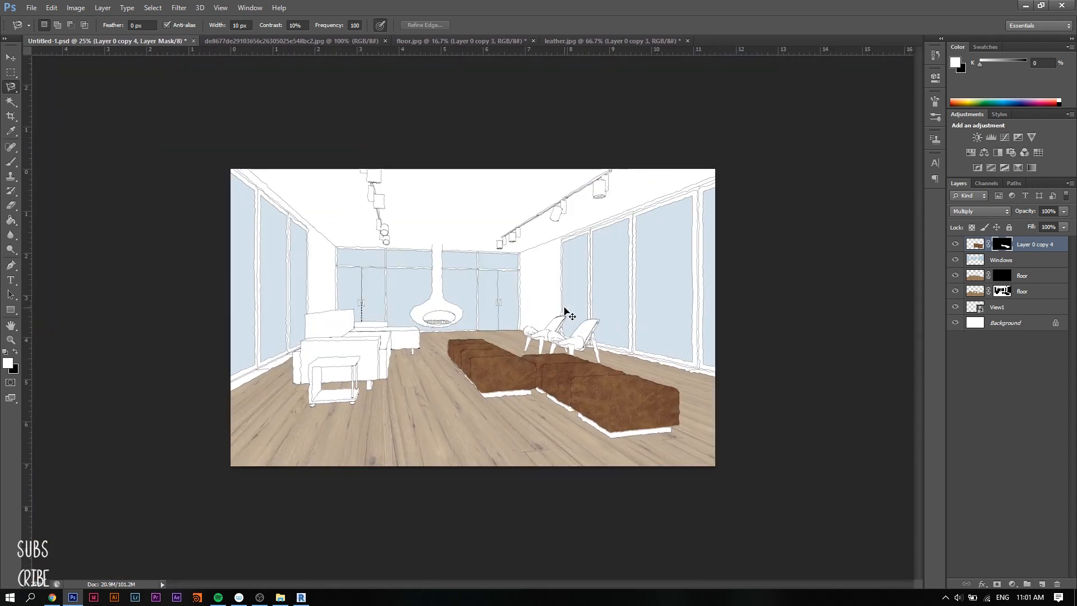
- Apply Color Balance to the bench leather image, shifting its midtones to +19 red and slightly towards blue
key(ctrl+plus)
click(1065, 212)
mouse_move(1066, 224)
mouse_down()
mouse_move(1048, 225)
mouse_move(1068, 226)
mouse_up()
click(75, 8)
click(89, 50)
click(60, 7)
click(974, 244)
click(76, 8)
click(255, 105)
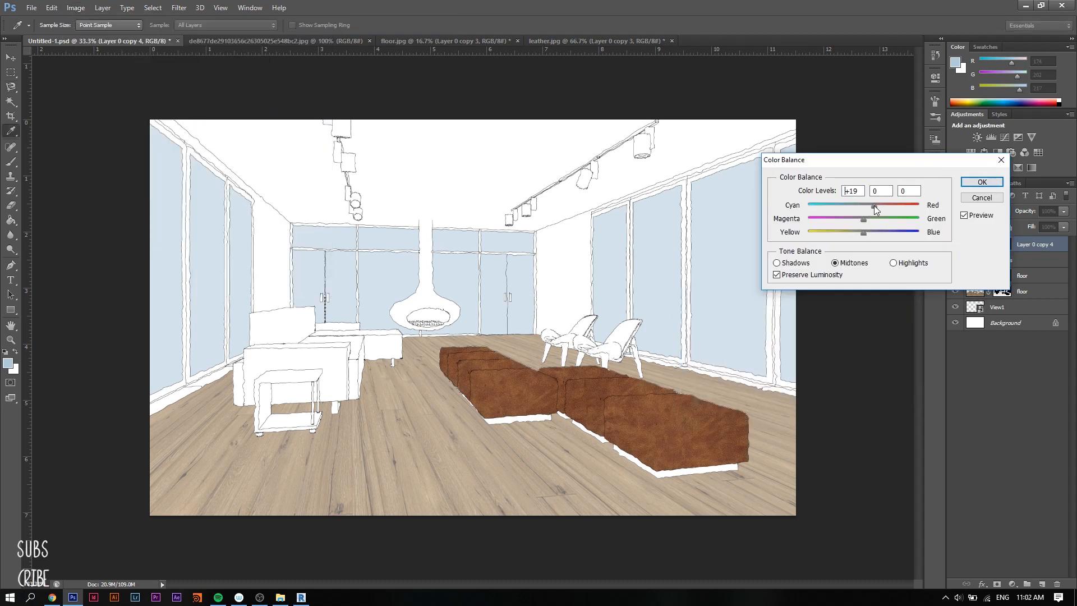
drag(862, 224, 863, 224)
drag(863, 233, 870, 234)
click(982, 182)
- Set the opacity of the bench leather layer to 92%
click(1063, 211)
mouse_move(1065, 223)
mouse_down()
mouse_move(1032, 224)
mouse_move(1060, 228)
mouse_up()
click(965, 327)
- Examine the leather bench, flooring and windows at several zoom levels
key(ctrl+minus)
key(ctrl+minus)
key(ctrl+minus)
key(ctrl+plus)
key(ctrl+plus)
key(ctrl+plus)
key(ctrl+plus)
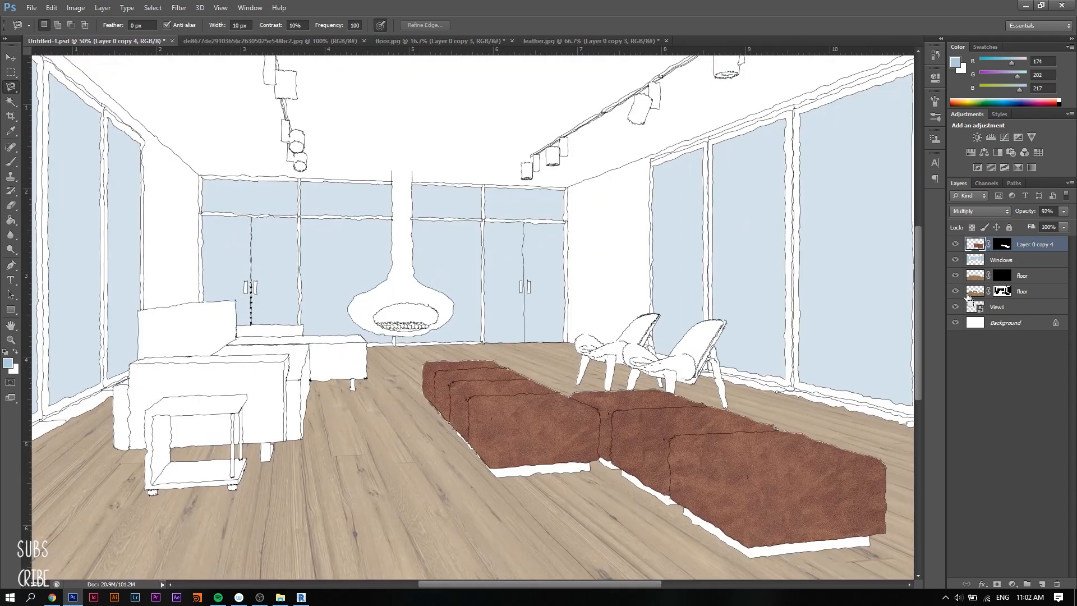
key(ctrl+plus)
key(ctrl+plus)
key(ctrl+minus)
key(ctrl+minus)
key(ctrl+minus)
key(ctrl+plus)
drag(559, 586, 538, 586)
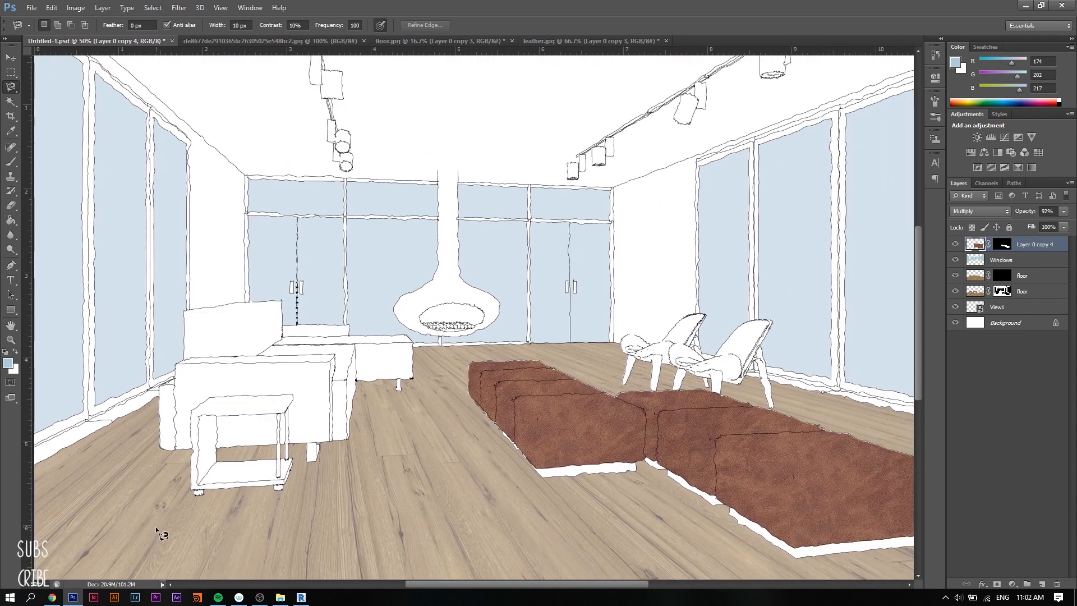
key(ctrl+plus)
key(ctrl+plus)
key(ctrl+minus)
key(ctrl+minus)
key(ctrl+minus)
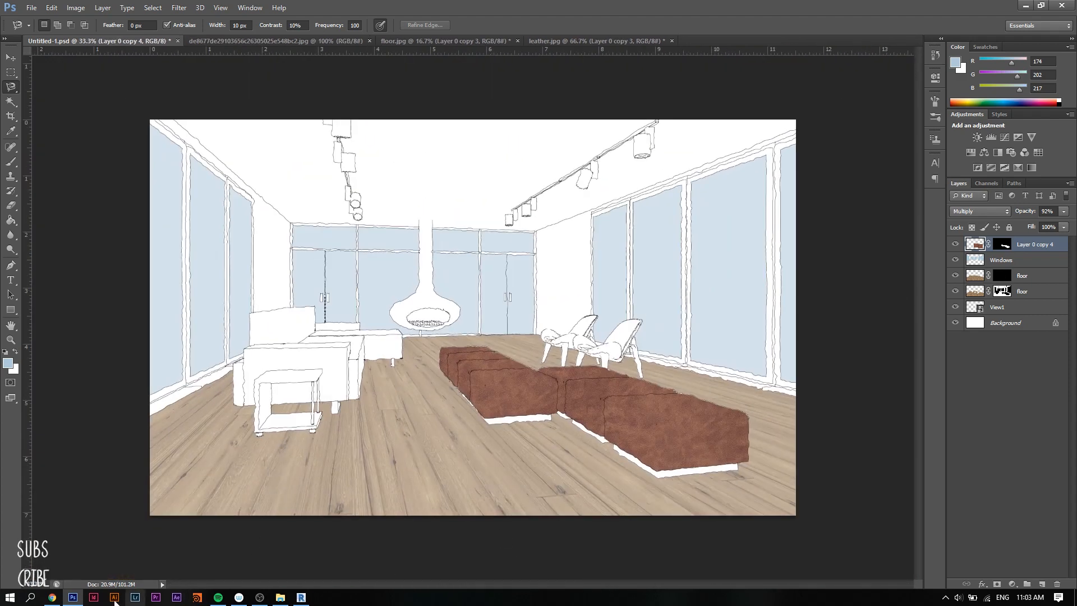
- Switch to the browser and compare the related brown leather textures in the image search
click(73, 598)
click(724, 351)
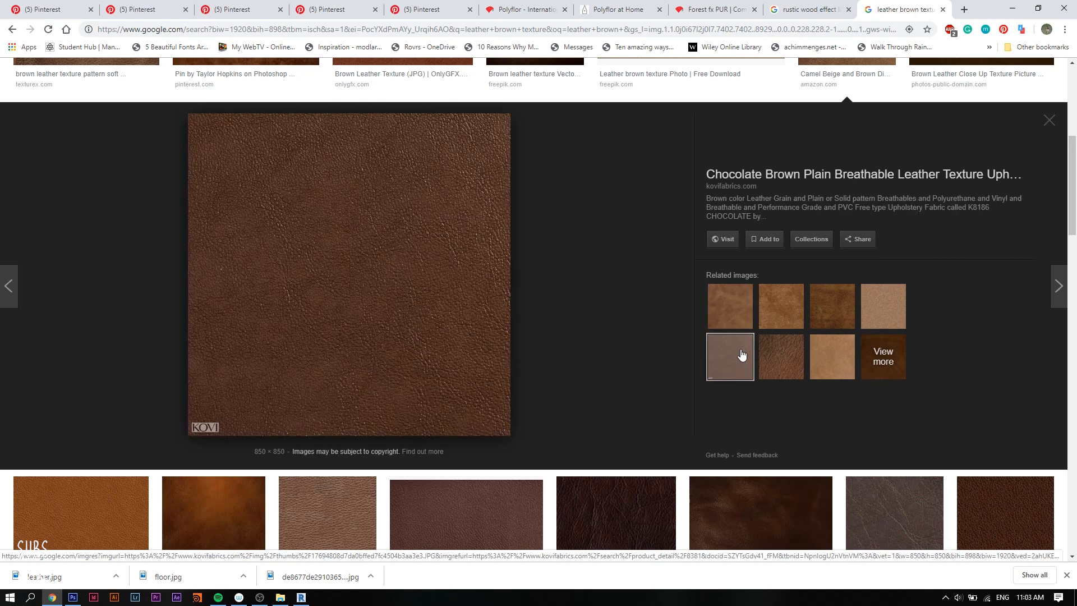
click(788, 303)
click(788, 303)
click(728, 308)
click(777, 308)
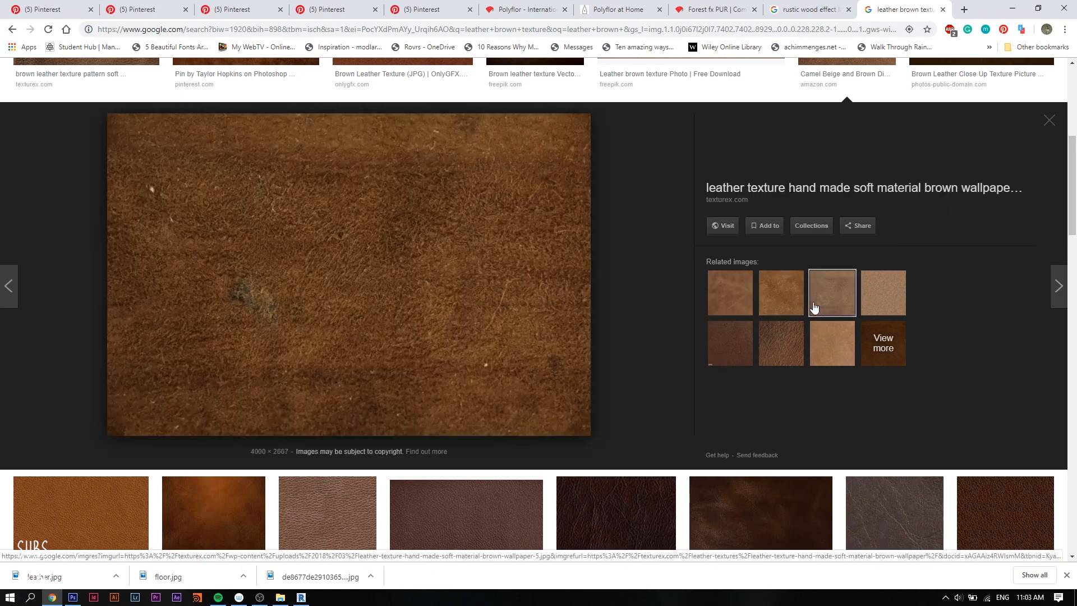
click(814, 310)
- Save the chosen leather texture image as leather sofa
right_click(464, 288)
click(507, 390)
text(leath)
key(Return)
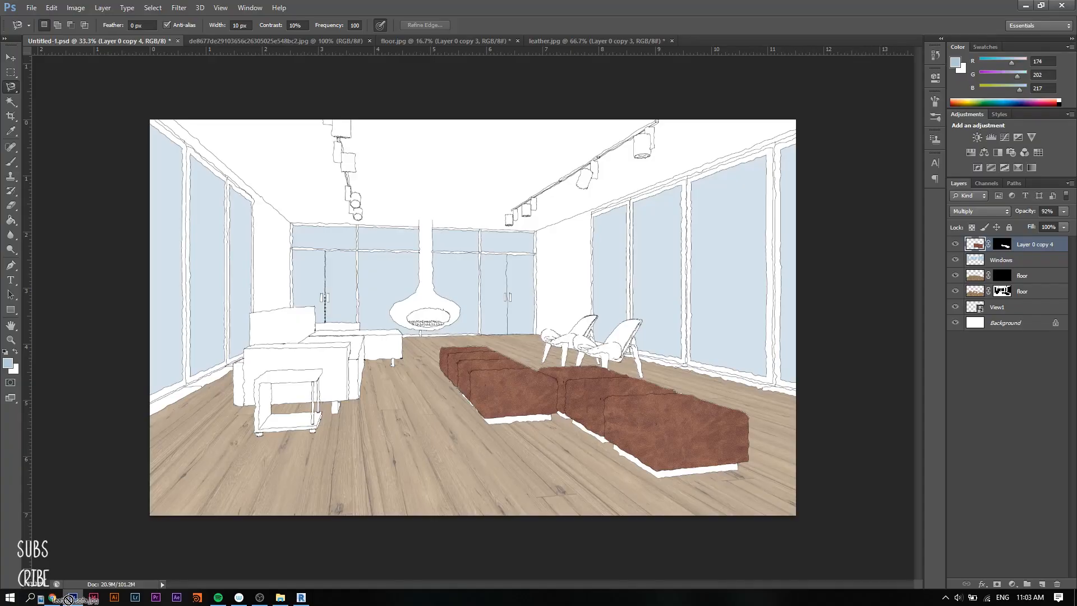
- Switch back to Photoshop, shrink the placed leather sofa texture over the left sofa and set it to Multiply
drag(333, 383, 243, 384)
drag(580, 120, 436, 266)
drag(358, 401, 367, 328)
click(980, 211)
click(970, 242)
- Scale the leather sofa texture down further and align it with the sofa's outline
drag(443, 192, 407, 227)
drag(193, 335, 219, 330)
key(ctrl+z)
drag(193, 442, 216, 419)
key(ctrl+plus)
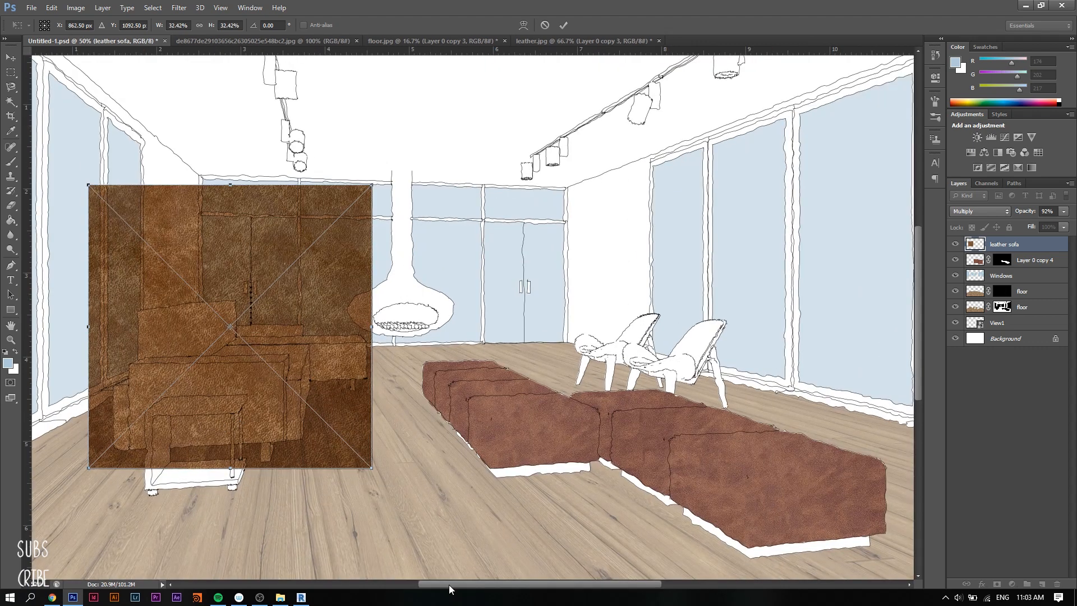
drag(474, 585, 435, 585)
key(ctrl+plus)
mouse_move(516, 139)
mouse_down()
mouse_move(370, 349)
mouse_move(391, 275)
mouse_move(310, 367)
mouse_up()
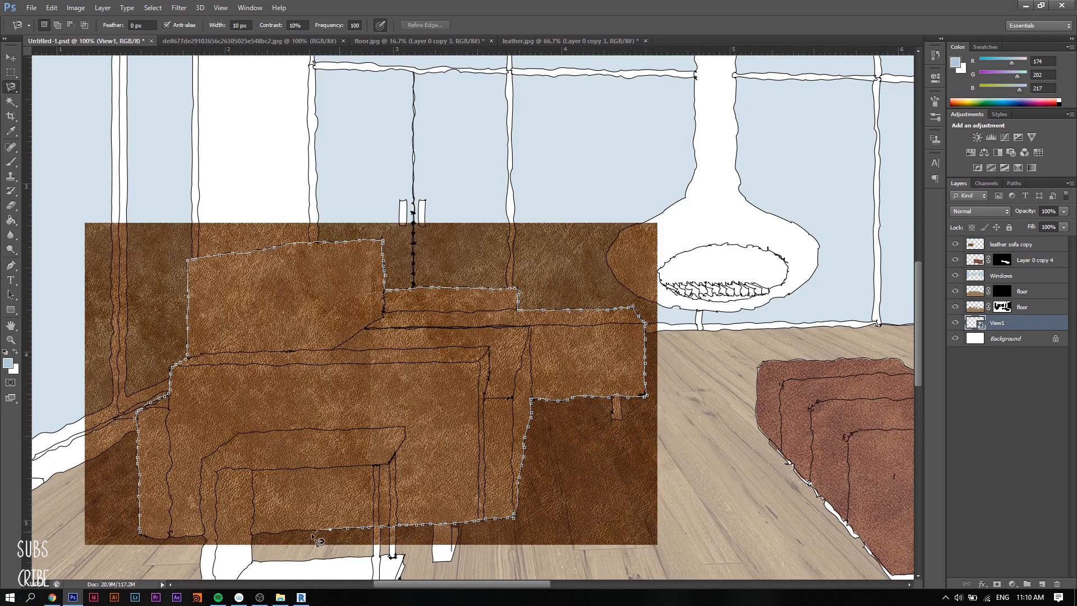
- Close the Magnetic Lasso outline around the whole sofa and mask the leather sofa copy layer to it
click(140, 534)
click(1011, 244)
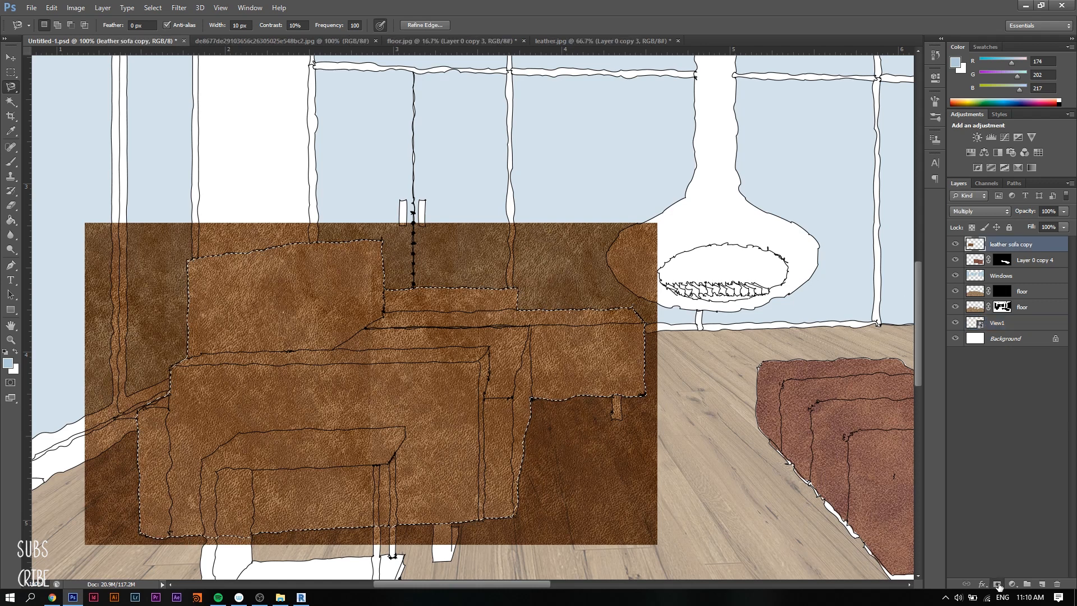
click(997, 584)
scroll(631, 299, down, 3)
key(ctrl+plus)
drag(485, 585, 430, 586)
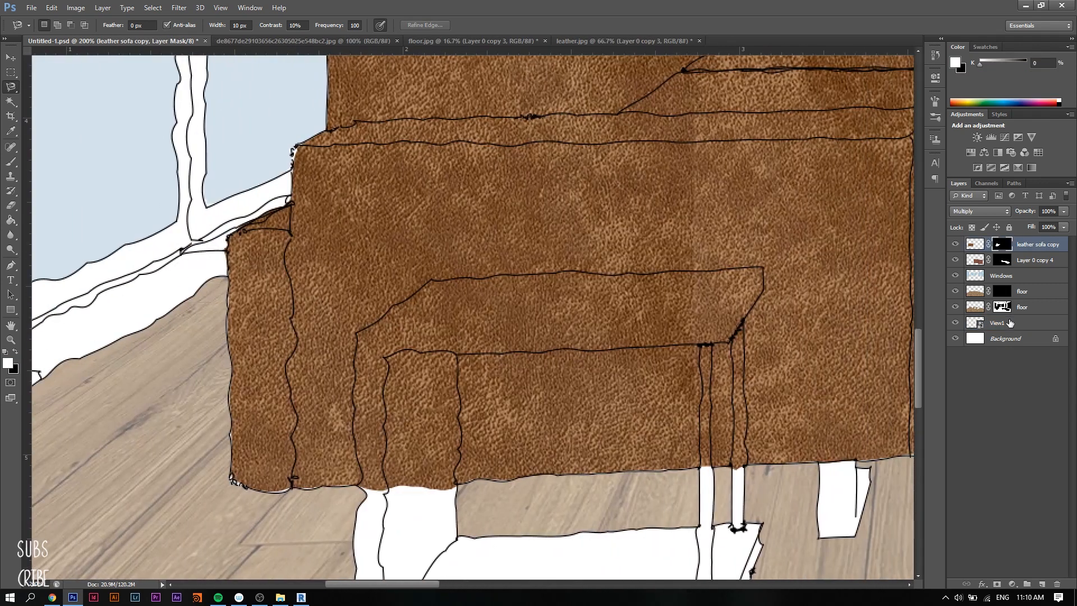
- Select the side table's top and legs from the View1 linework with the Magic Wand and delete them from the leather sofa copy texture
click(1008, 321)
click(11, 101)
click(485, 313)
shift+click(421, 408)
shift+click(706, 411)
shift+click(738, 408)
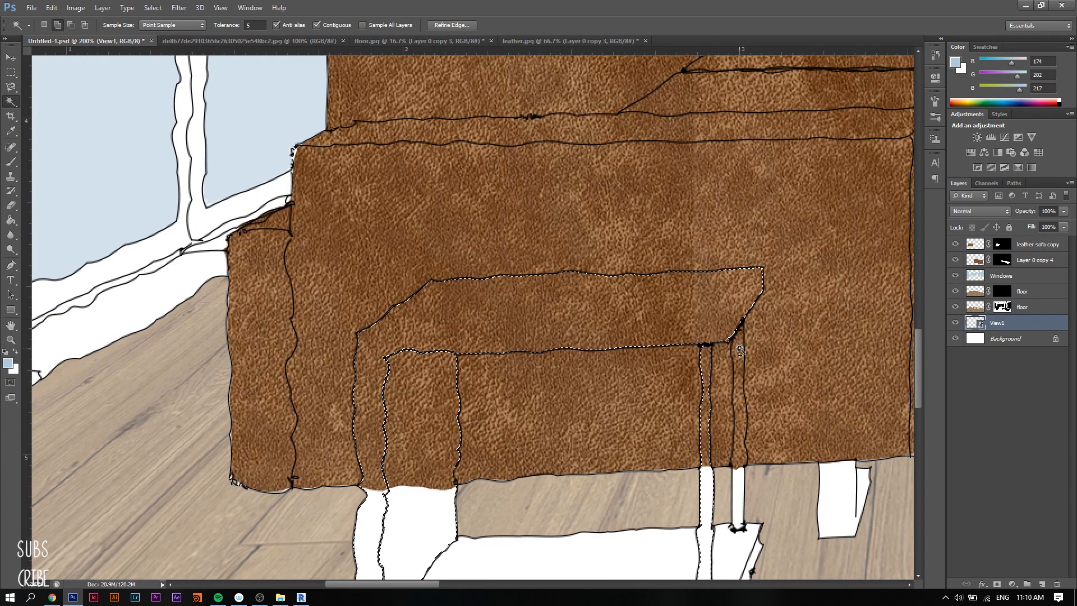
click(970, 246)
key(Delete)
key(ctrl+d)
key(ctrl+minus)
key(ctrl+minus)
key(ctrl+minus)
key(ctrl+minus)
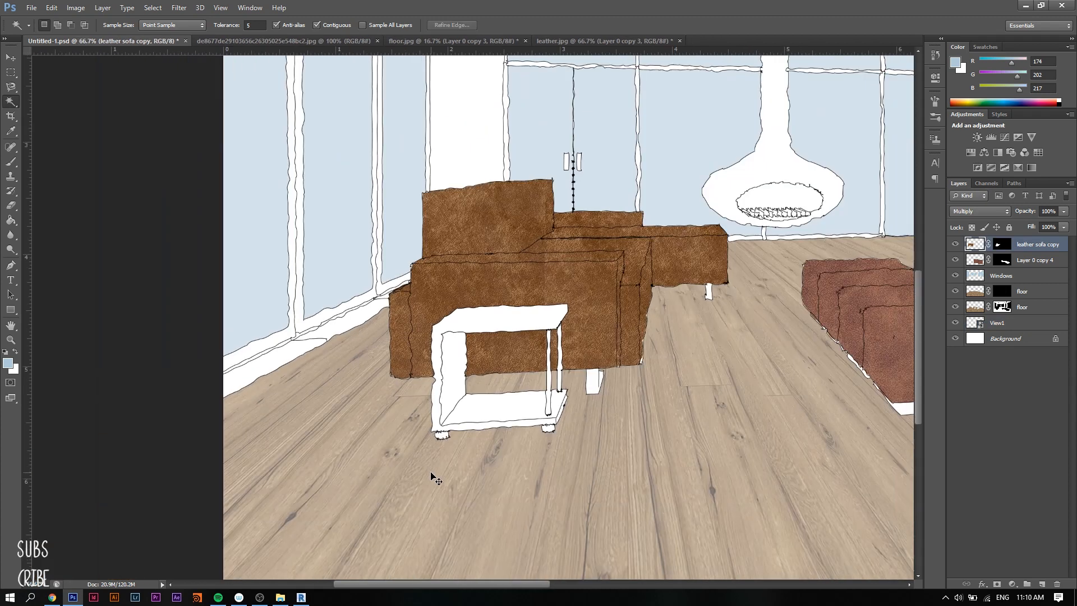
- Lower the leather sofa copy layer's opacity to 91% and shift its leather toward reddish brown with Color Balance
drag(1053, 224, 1073, 227)
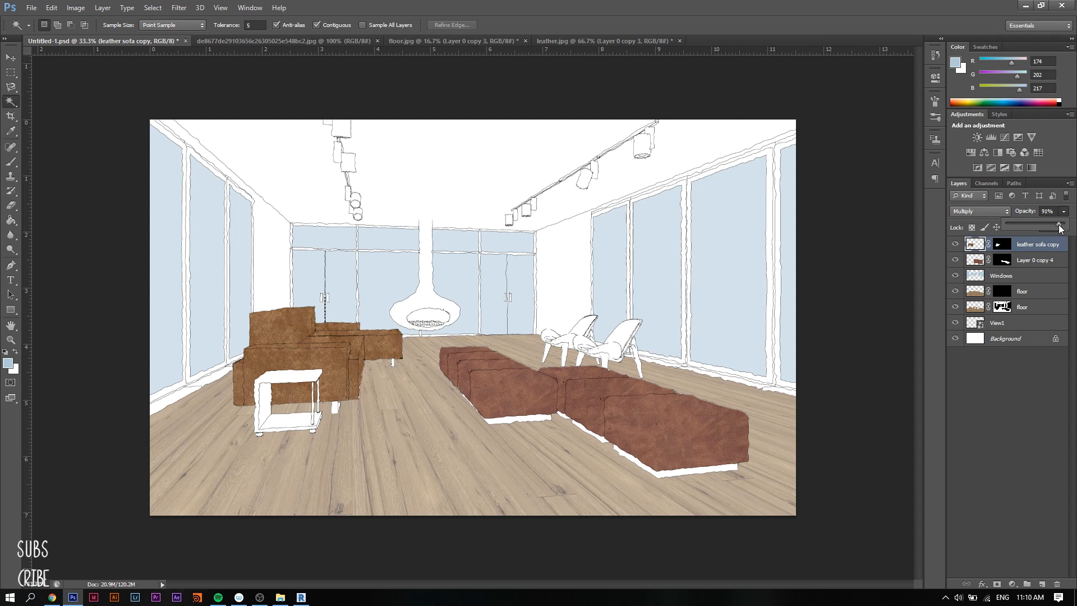
click(76, 7)
mouse_move(90, 29)
click(241, 103)
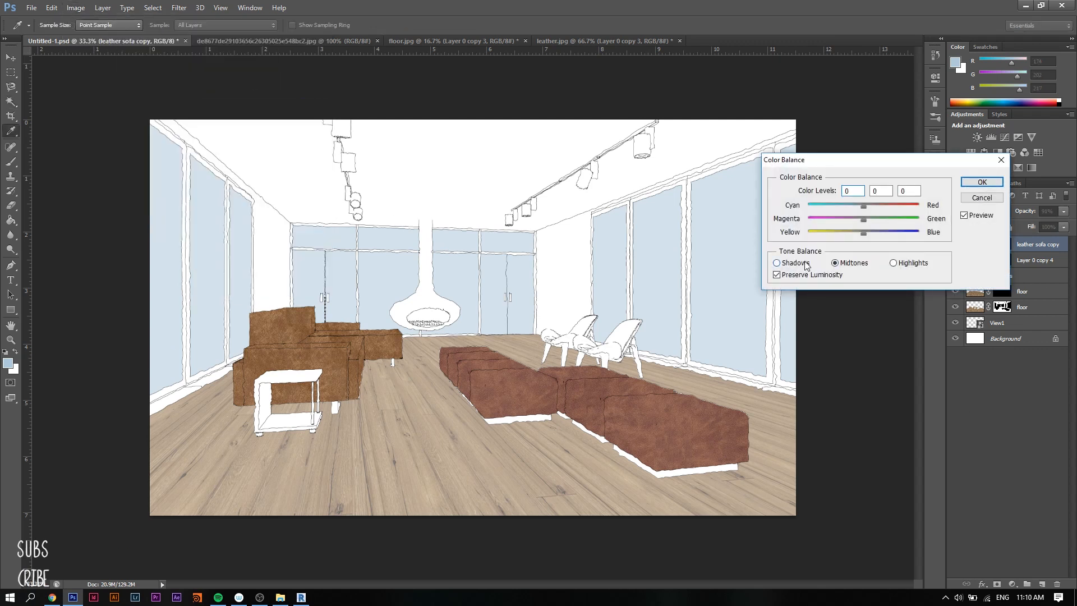
drag(866, 223, 867, 225)
click(981, 181)
- Set the opacity of Layer 0 copy 4, the long sofa's leather, to 92% and reselect the leather sofa copy layer
click(1035, 260)
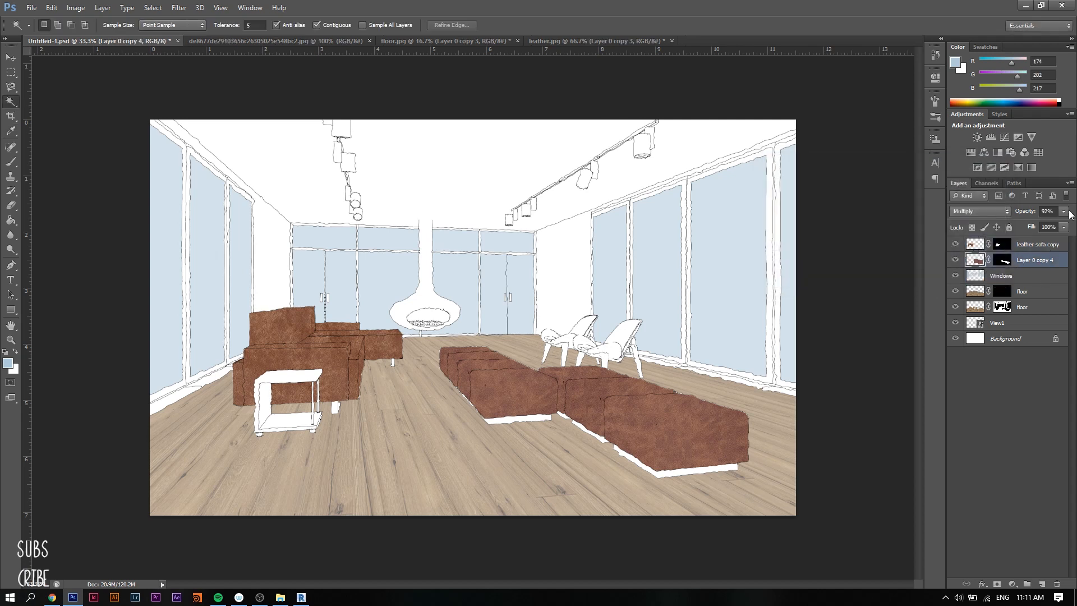
drag(1060, 227, 1070, 228)
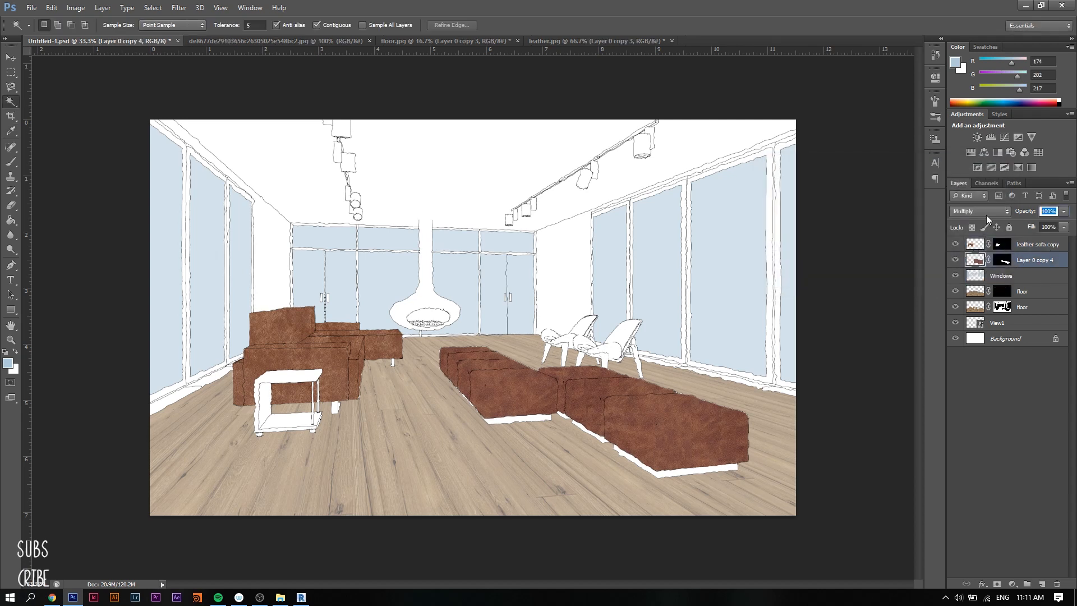
text(92)
click(998, 251)
key(ctrl+minus)
key(ctrl+minus)
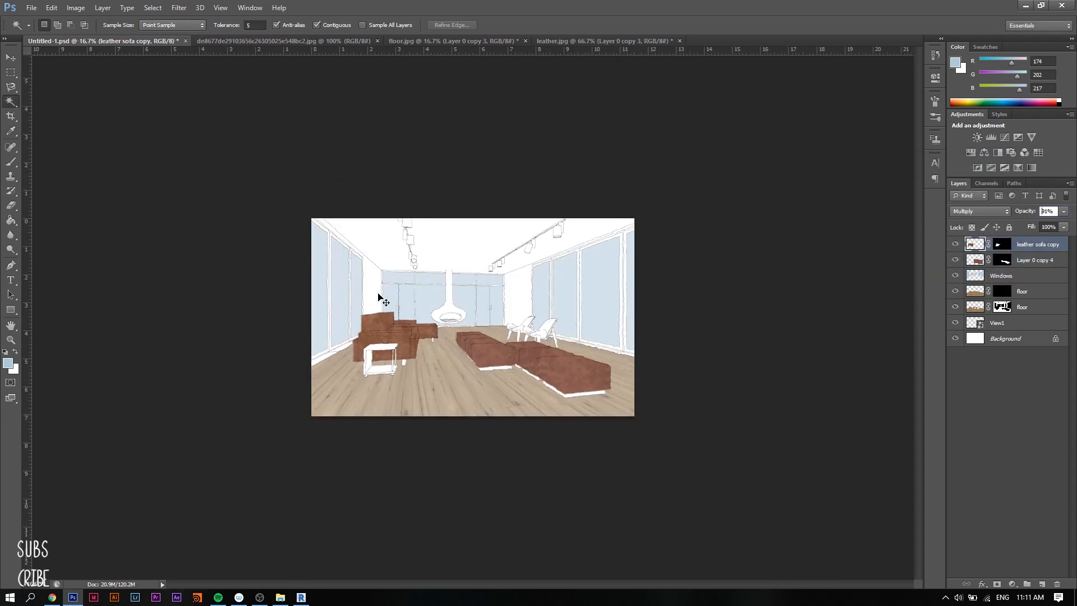
- Add a new layer above the leather sofa copy layer and name it Wood burner
key(ctrl+plus)
key(ctrl+plus)
key(ctrl+plus)
key(ctrl+plus)
key(ctrl+plus)
drag(519, 584, 482, 584)
ctrl+click(394, 220)
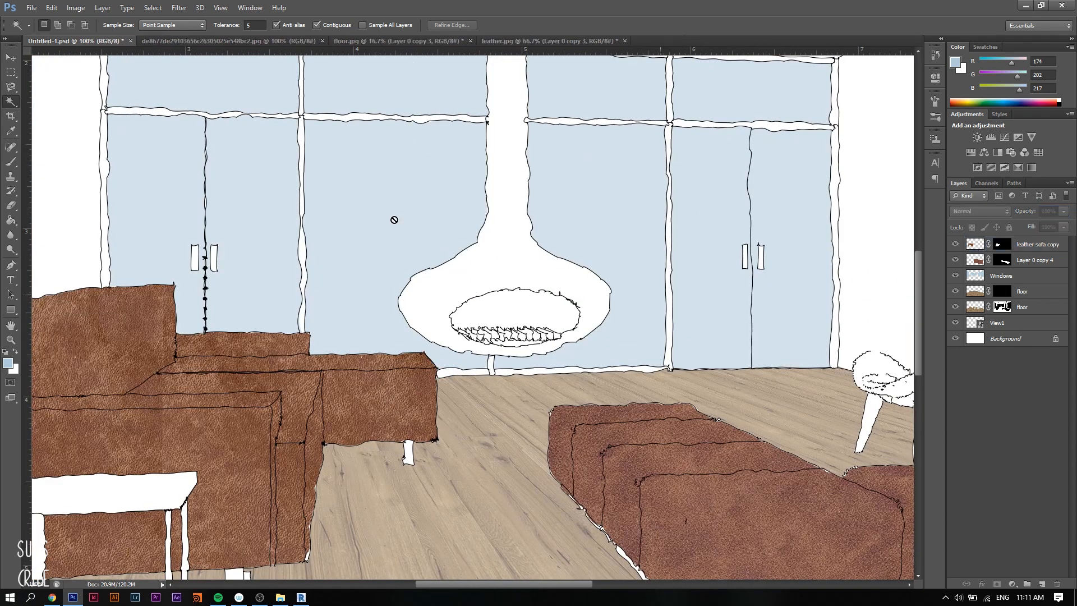
scroll(394, 220, up, 3)
key(v)
click(1041, 583)
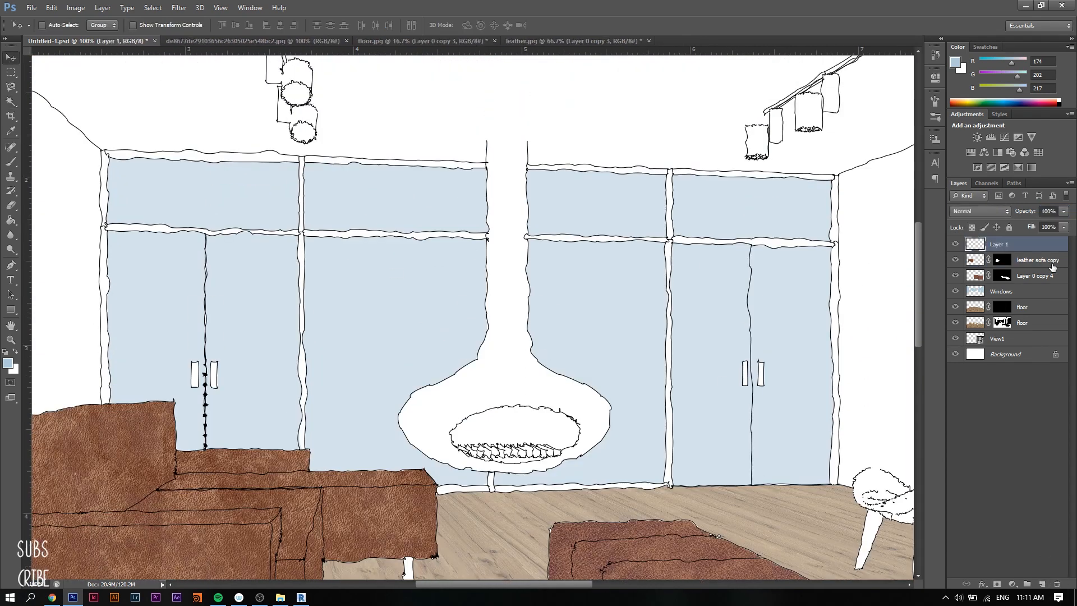
key(Return)
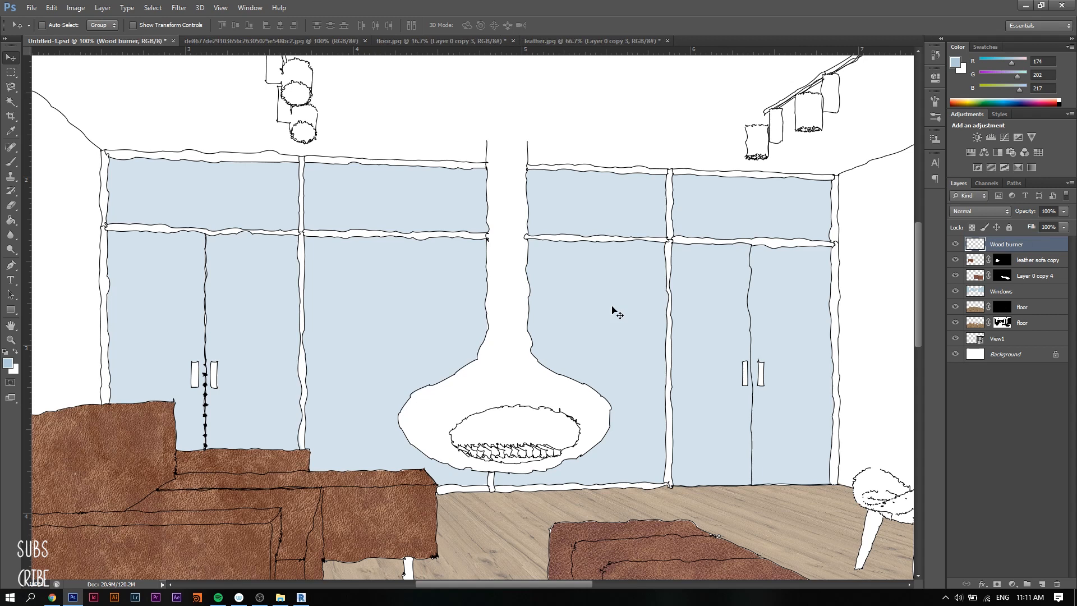
- Select the suspended wood burner and its flue by tracing their outline with the Magnetic Lasso
ctrl+click(613, 310)
click(16, 89)
click(981, 335)
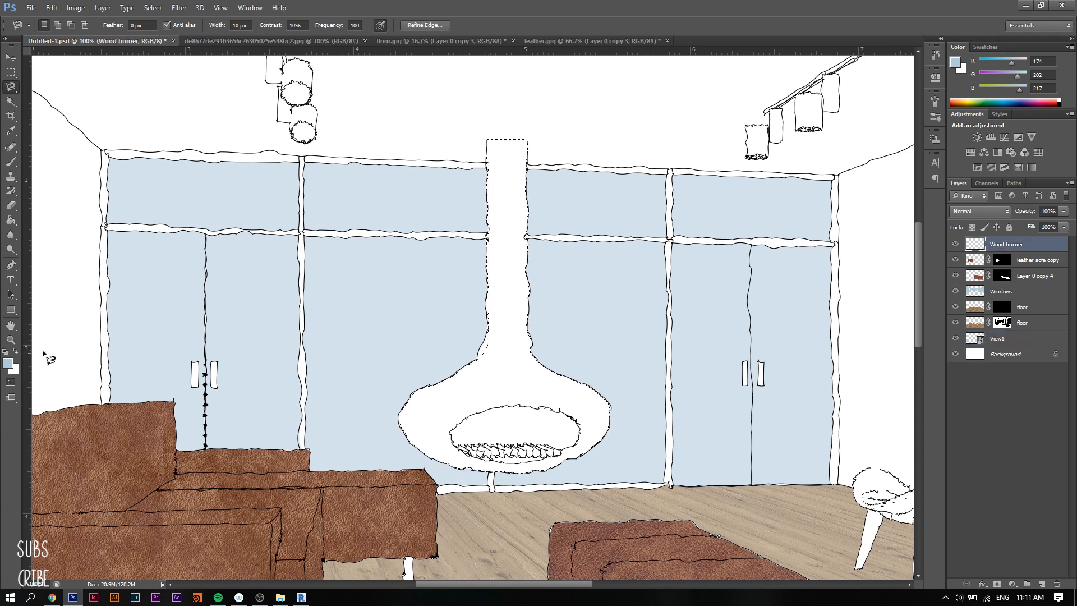
- Sample a dark gray (RGB 63, 58, 55) from the reference living room photo and return to the perspective document
key(ctrl+Tab)
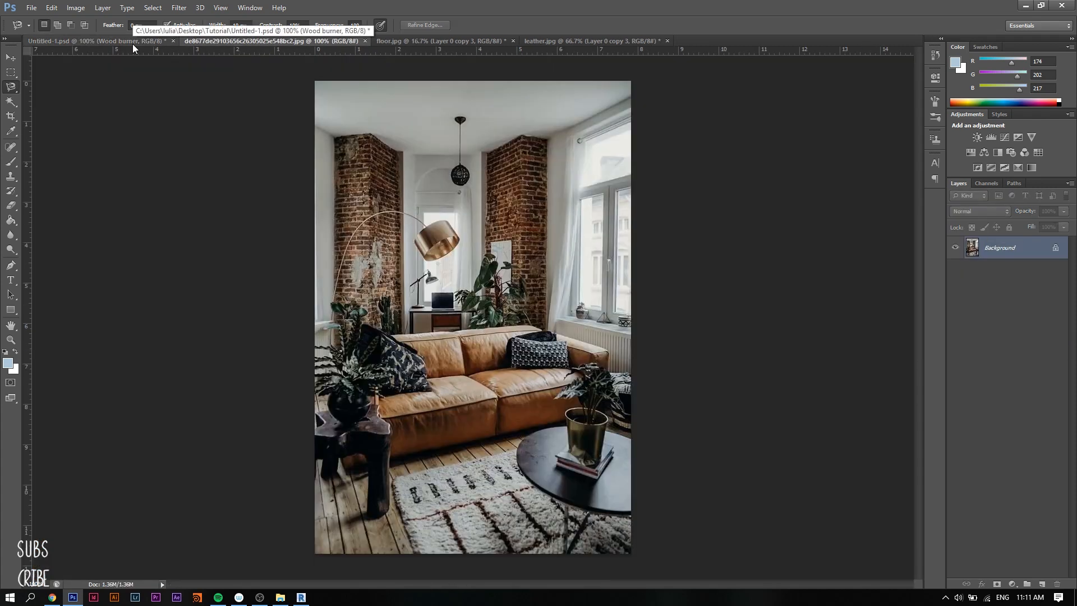
click(10, 131)
click(343, 439)
click(133, 42)
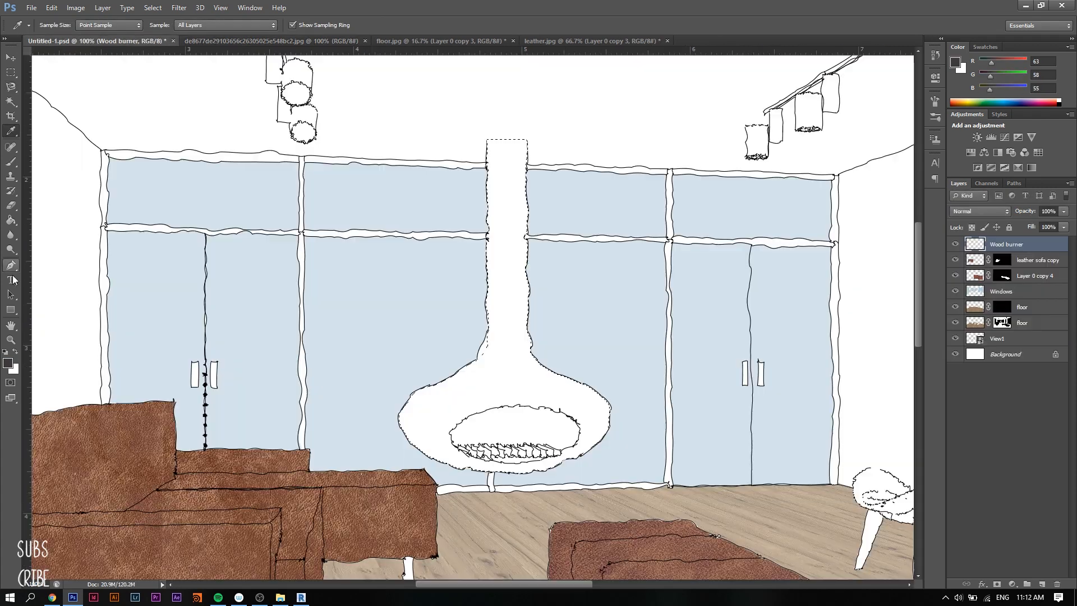
- Fill the selected wood burner with the sampled dark gray and set its layer to Multiply at 91% opacity
click(11, 220)
click(517, 167)
click(1007, 211)
click(1012, 249)
click(1063, 212)
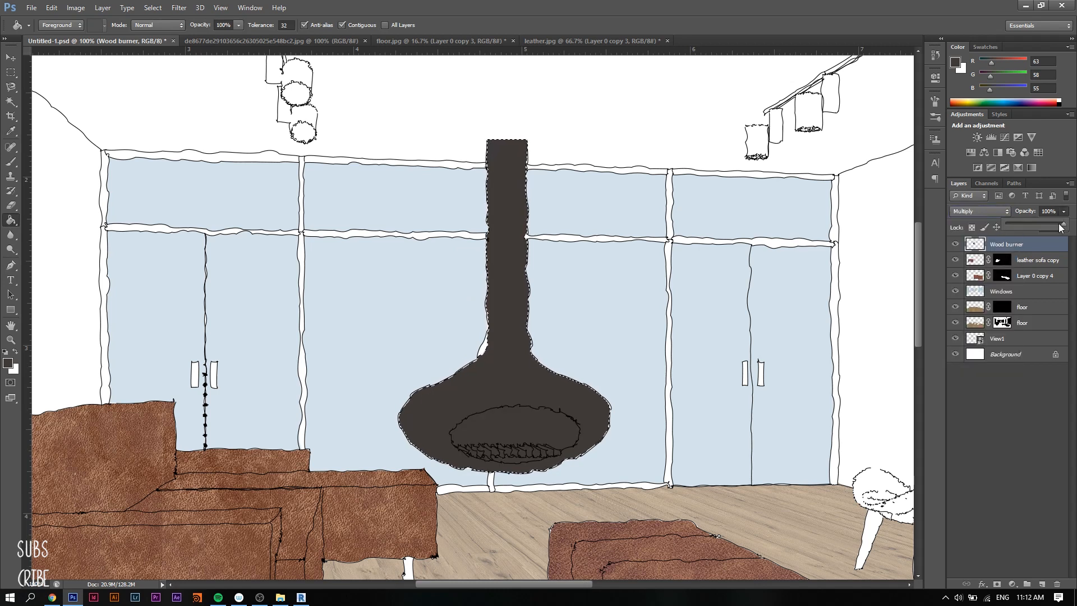
drag(1064, 225, 1058, 225)
click(786, 253)
key(ctrl+d)
- Paint over the white gap where the flue meets the wood burner body with a 28 px brush
key(ctrl+plus)
key(ctrl+plus)
click(11, 161)
click(56, 25)
text(28)
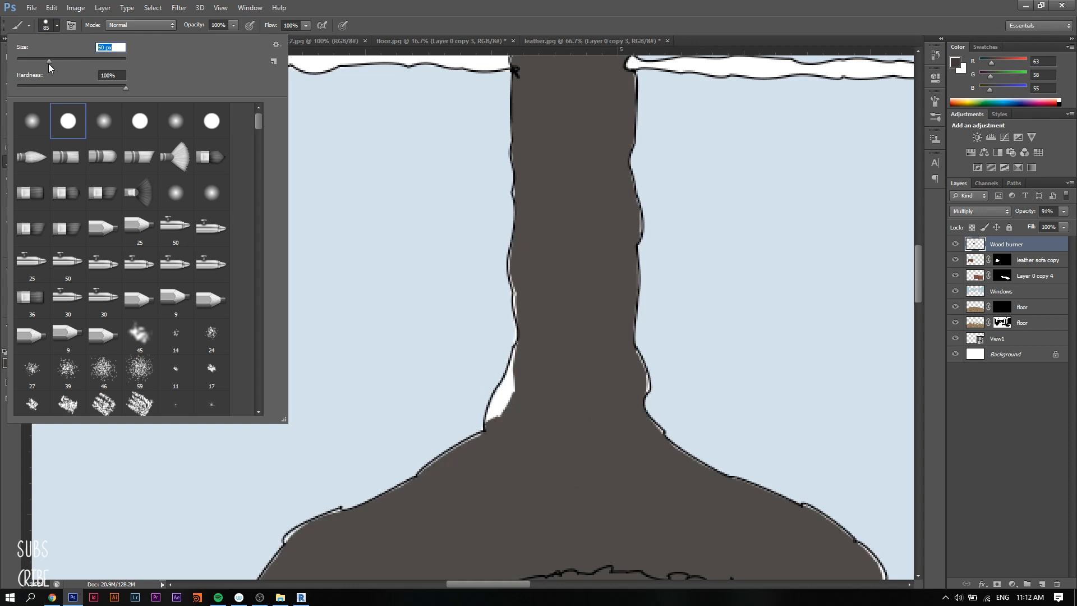
key(Return)
mouse_move(523, 408)
mouse_down()
mouse_move(548, 392)
mouse_move(517, 402)
mouse_up()
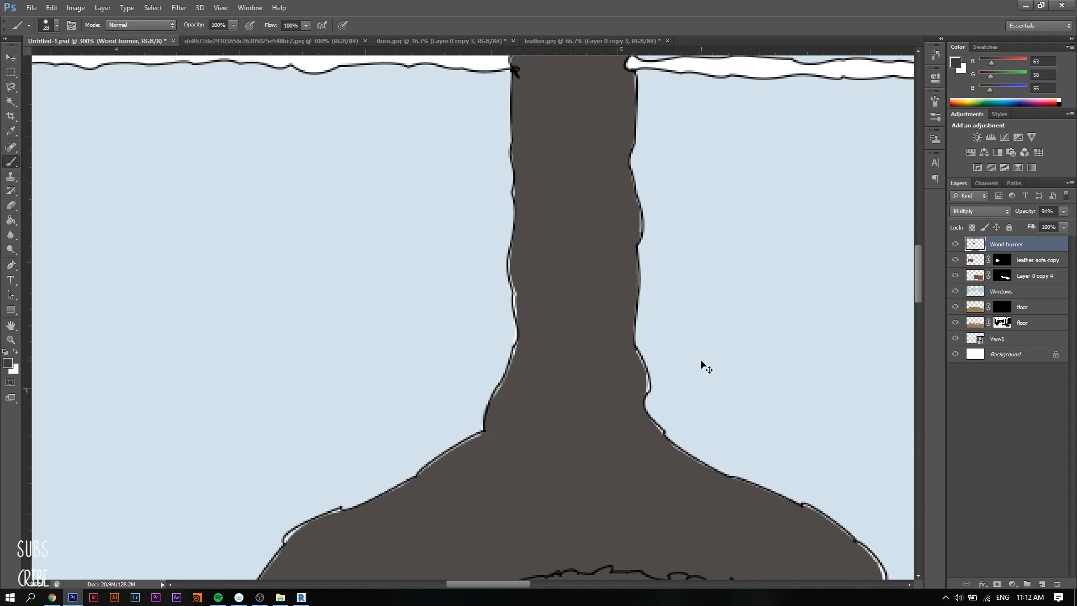
- Trace the wood burner's oval opening with the Magnetic Lasso and delete the gray fill inside it
key(ctrl+minus)
scroll(675, 359, down, 3)
key(ctrl+plus)
scroll(667, 357, down, 3)
click(11, 87)
scroll(418, 353, down, 4)
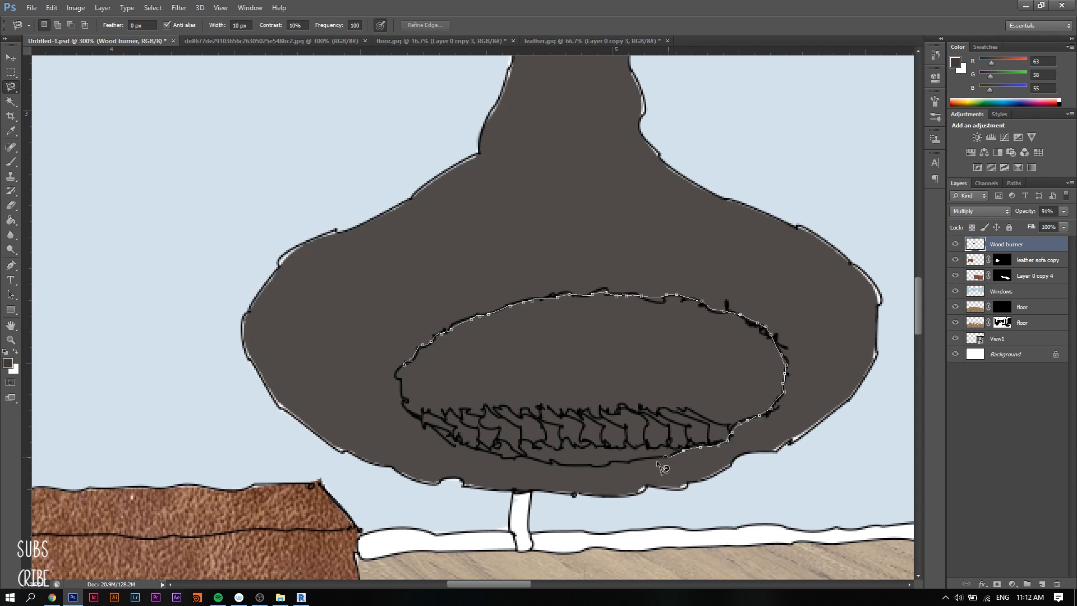
click(396, 380)
key(Delete)
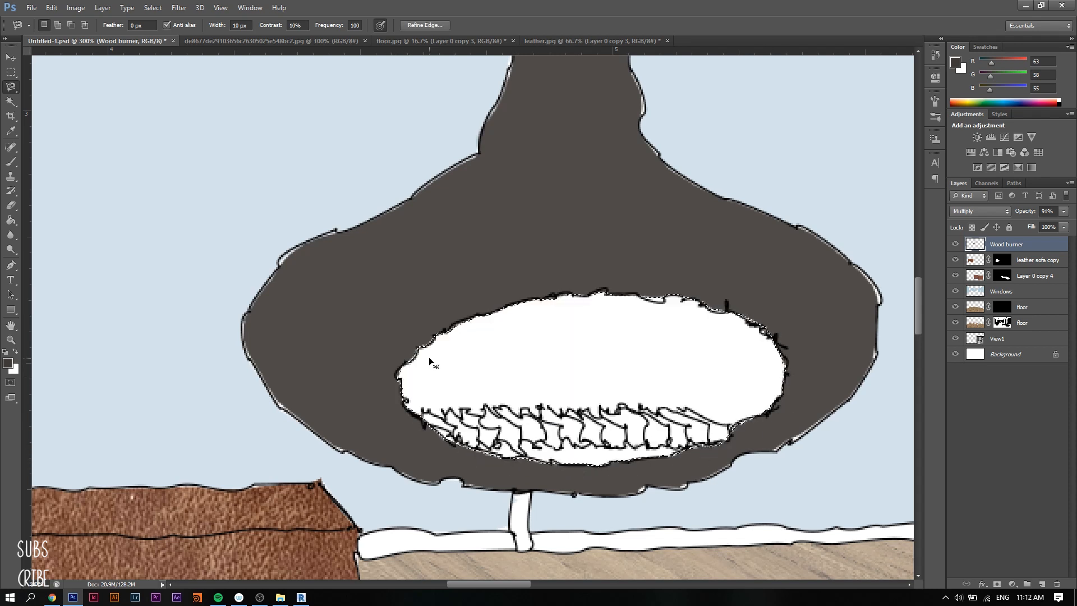
- Select the logs inside the burner opening from the View1 linework with the Magic Wand, and make the Wood burner layer active
key(ctrl+plus)
scroll(815, 456, right, 3)
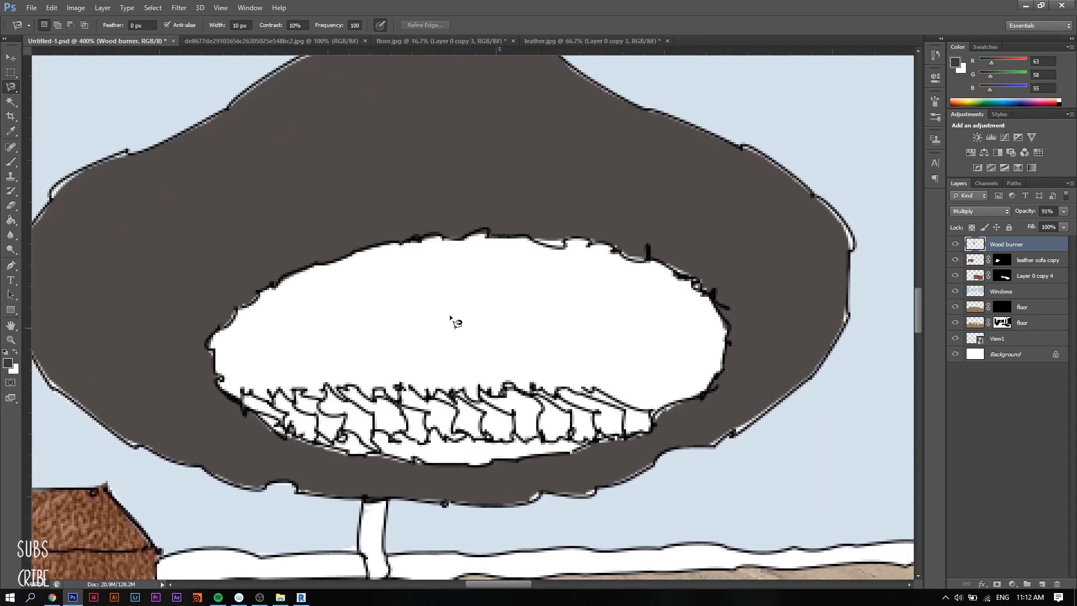
click(1043, 338)
click(11, 101)
click(310, 407)
click(389, 417)
click(416, 420)
click(442, 420)
click(470, 420)
click(498, 418)
shift+click(526, 422)
shift+click(555, 422)
shift+click(582, 423)
shift+click(609, 422)
shift+click(636, 422)
click(1020, 244)
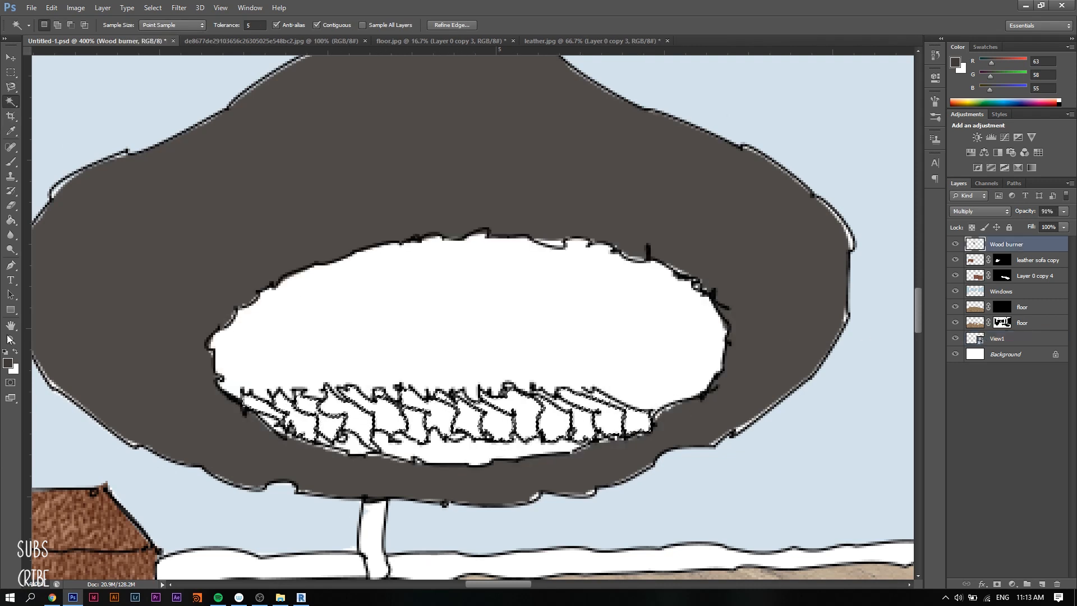
- Fill the selected logs with dark brown (RGB 89, 48, 24) on the Wood burner layer
click(8, 363)
drag(775, 390, 791, 424)
key(Return)
click(11, 220)
click(303, 422)
key(ctrl+d)
- Try another blend mode on the Wood burner layer and step back to before the logs were selected and filled
click(988, 213)
click(977, 259)
key(ctrl+z)
key(ctrl+z)
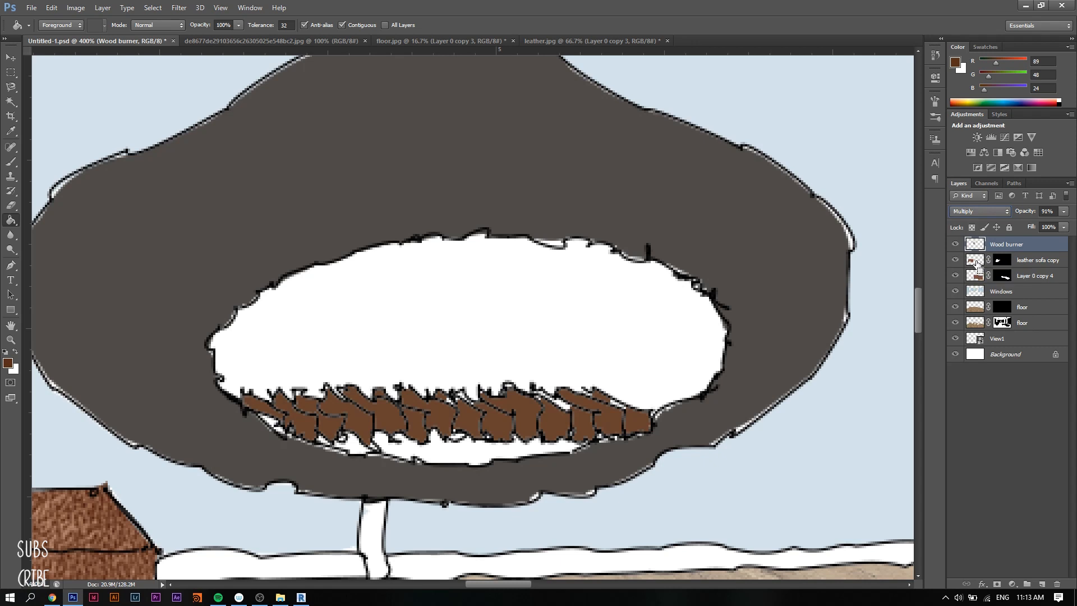
key(ctrl+alt+z)
key(ctrl+alt+z)
key(ctrl+alt+z)
key(ctrl+alt+z)
key(l)
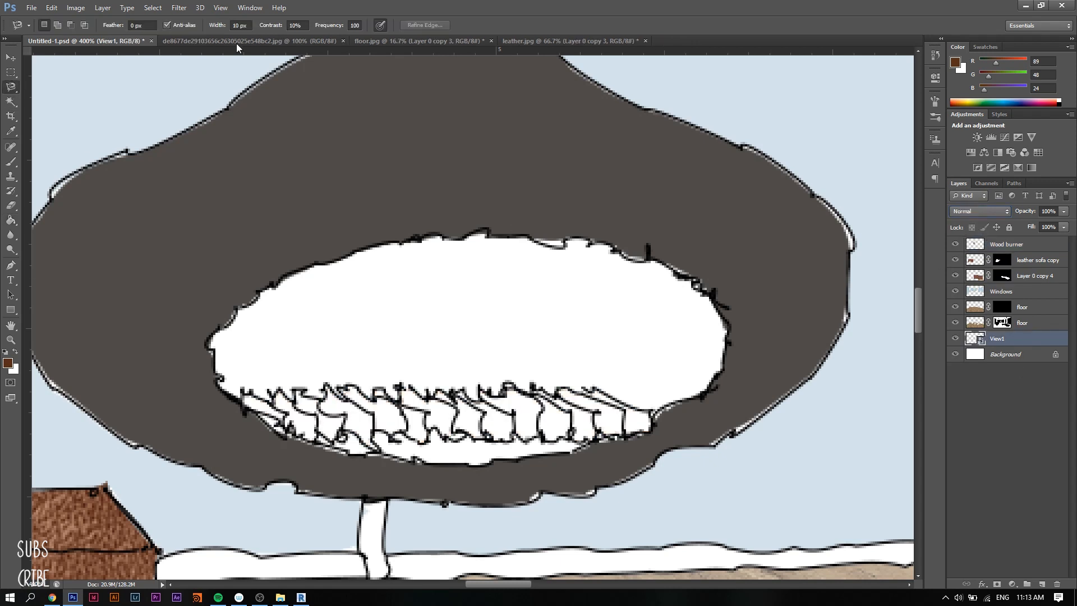
- Set the Magic Wand tolerance to 20 and select the burner's logs again on the View1 layer
click(12, 104)
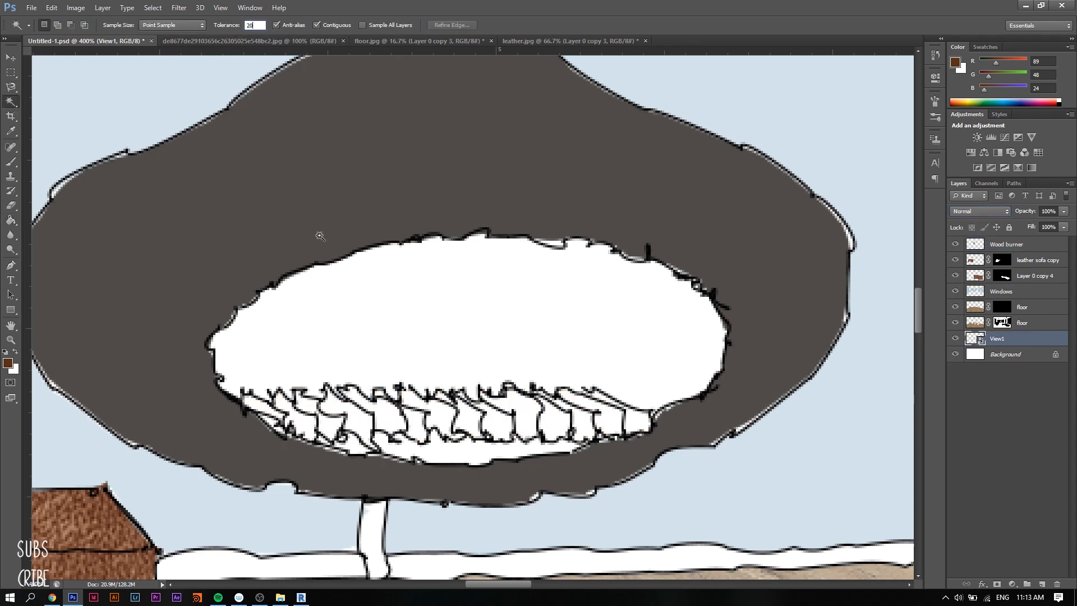
shift+click(394, 415)
shift+click(416, 420)
shift+click(440, 417)
shift+click(469, 419)
shift+click(497, 419)
shift+click(527, 408)
shift+click(556, 421)
shift+click(638, 426)
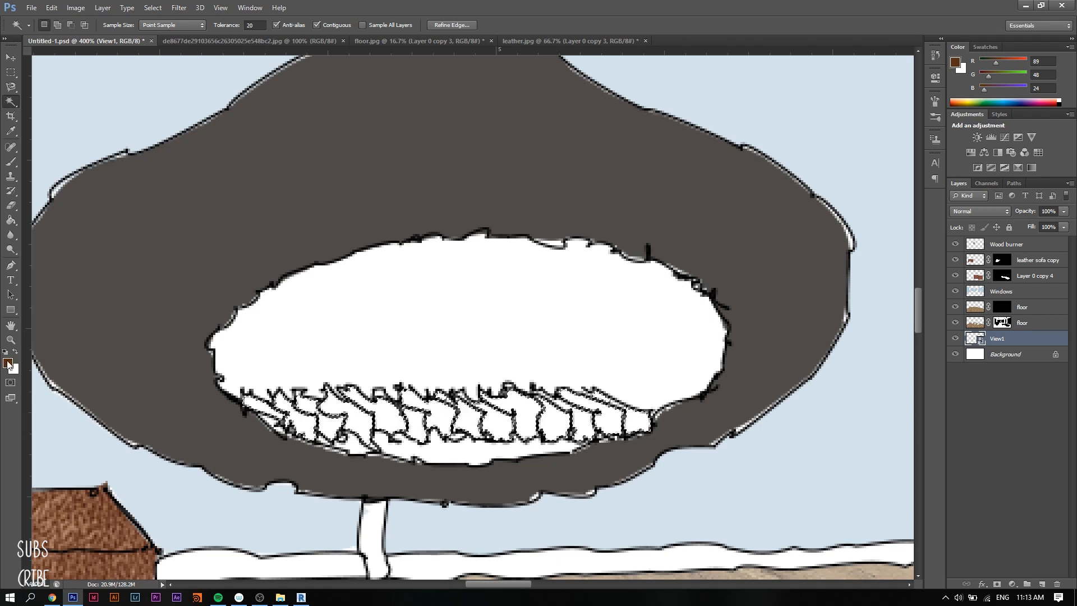
- Choose a brown foreground color and fill the selected logs with it
key(g)
click(606, 416)
key(Escape)
key(Return)
key(alt+BackSpace)
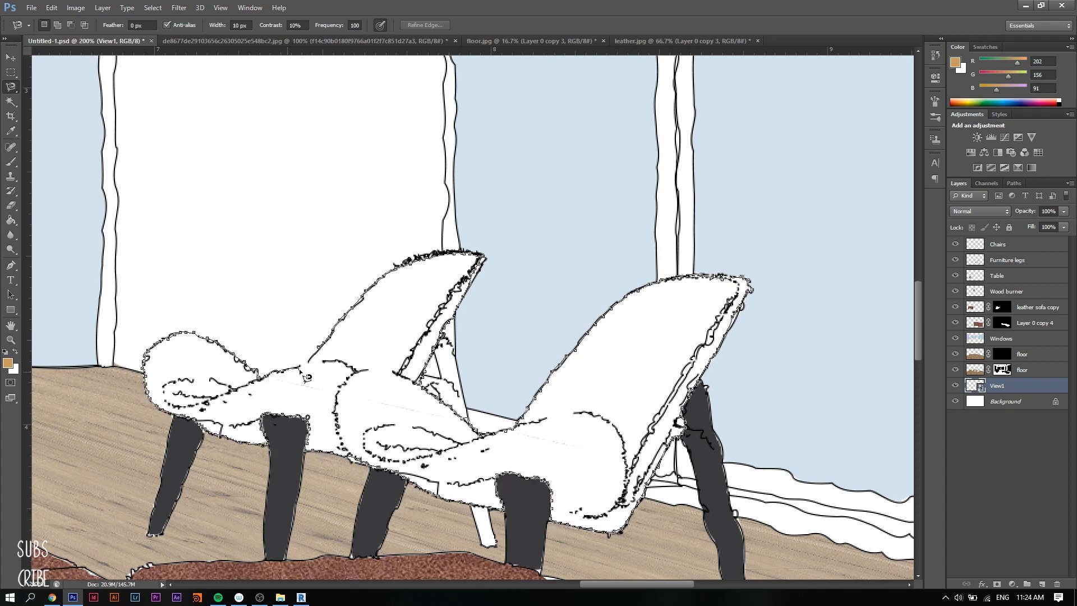
- Close the lasso outline around both lounge chairs, fill them with tan (RGB 202, 156, 91) on the Chairs layer, and set it to Multiply
click(320, 349)
click(10, 221)
click(975, 245)
click(662, 359)
click(980, 211)
click(980, 260)
key(ctrl+plus)
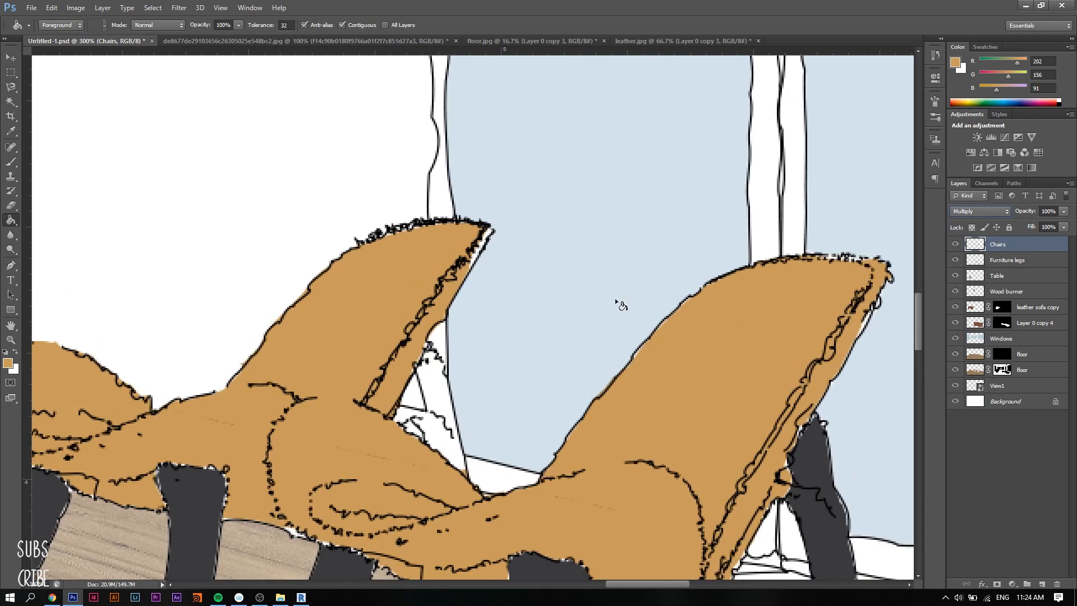
- Sample the dark gray of the existing chair legs (RGB 58, 58, 60) and activate the Furniture legs layer
scroll(918, 327, down, 3)
click(11, 131)
click(778, 335)
click(1026, 262)
click(11, 101)
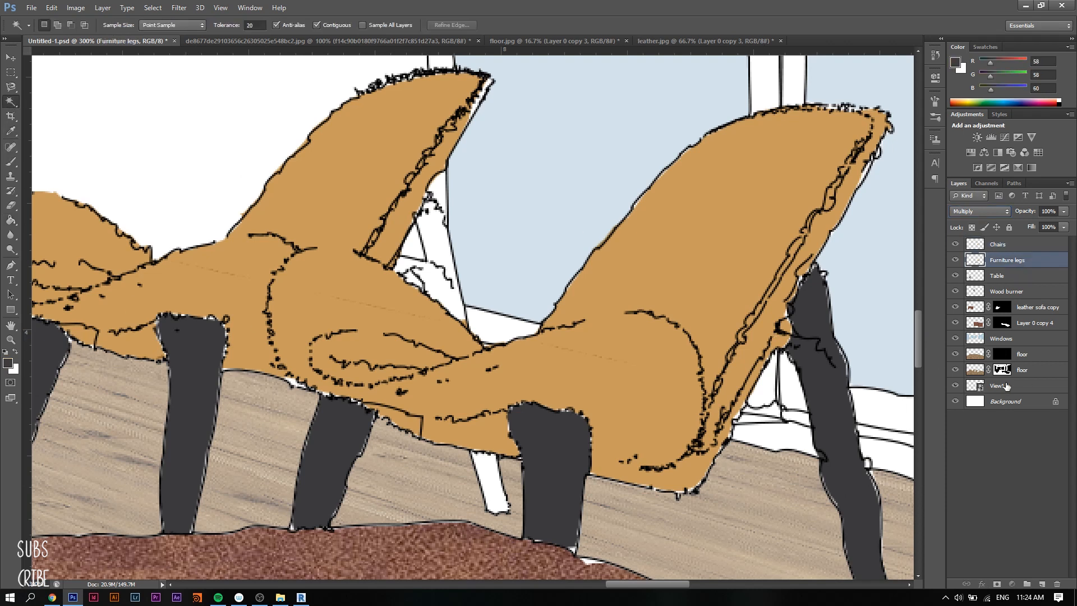
click(1004, 386)
click(492, 480)
key(ctrl+d)
- Outline the far chair's back leg behind its backrest with the Magnetic Lasso and fill it dark gray on the Furniture legs layer
click(11, 87)
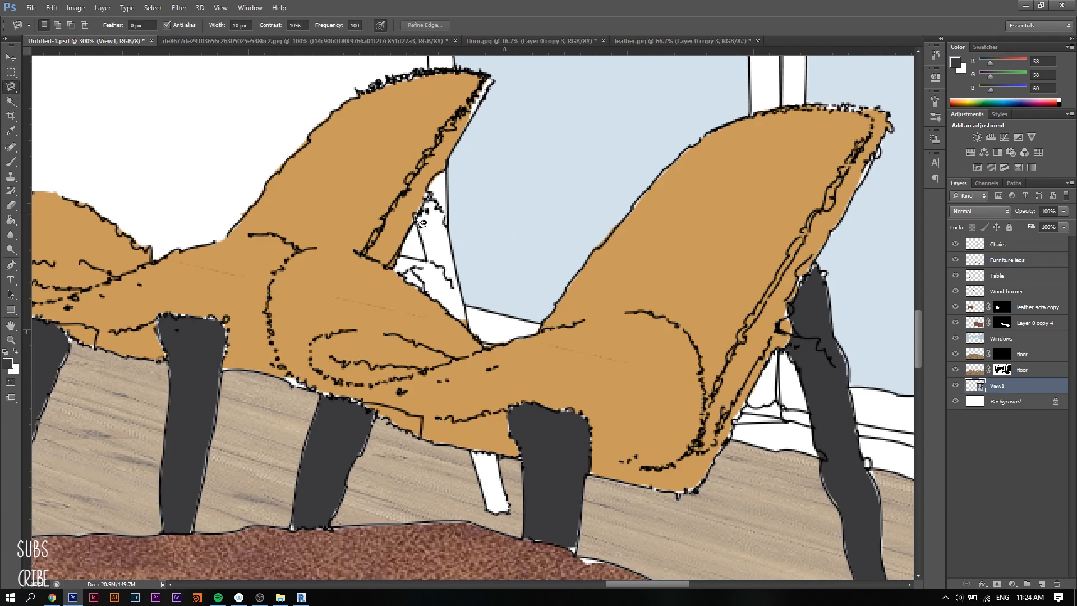
click(416, 216)
click(1006, 260)
click(12, 221)
click(437, 240)
key(ctrl+d)
scroll(494, 396, down, 1)
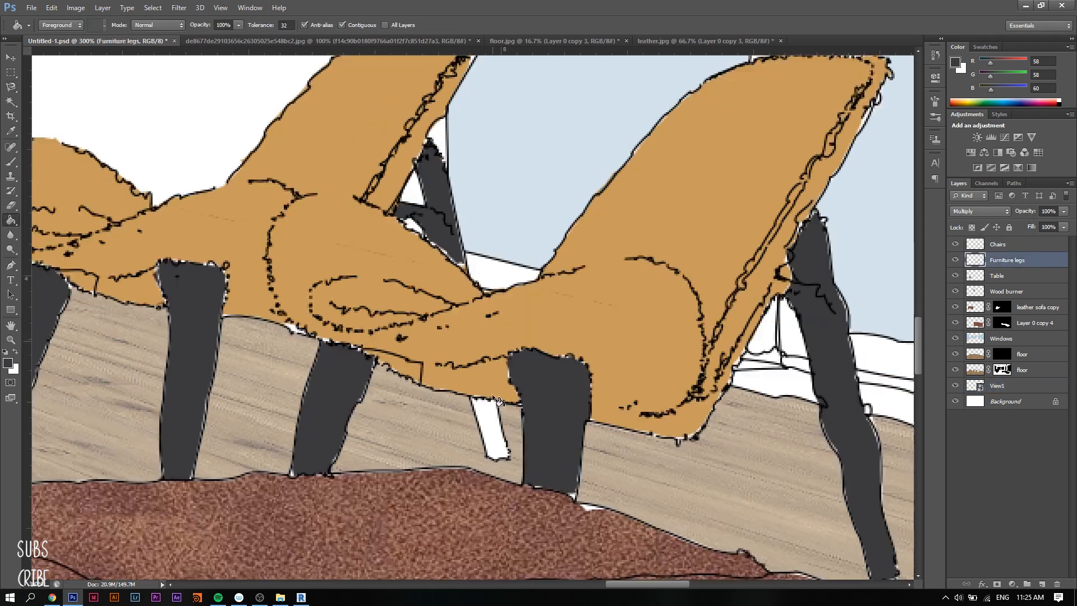
- Select the remaining white leg under the chairs from View1 with the Magic Wand and make the Furniture legs layer active
click(11, 101)
click(495, 416)
key(ctrl+d)
click(1001, 386)
click(496, 415)
click(1007, 260)
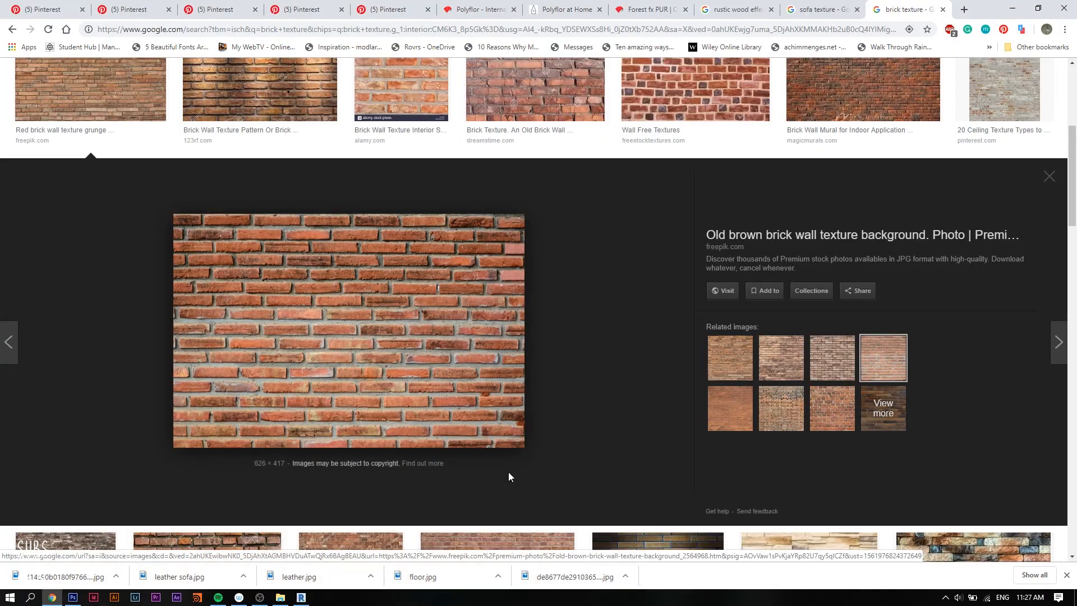
- Open the related red brick wall grunge texture and save the image in the Materials folder
click(730, 358)
scroll(228, 425, up, 4)
scroll(229, 422, down, 4)
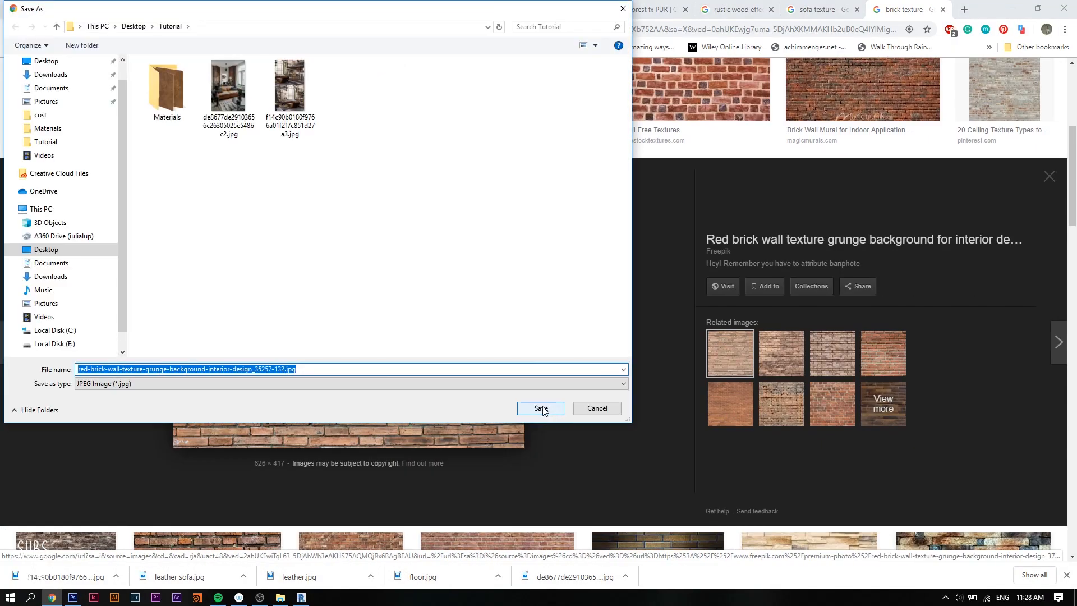
double_click(167, 84)
click(540, 408)
- Place the saved red brick wall texture in the drawing and scale it to about 2.5 × 1.6 in above the sofa
drag(53, 576, 367, 382)
key(ctrl+minus)
drag(348, 247, 279, 187)
drag(588, 135, 413, 250)
drag(292, 303, 240, 197)
drag(295, 210, 341, 267)
drag(407, 202, 361, 250)
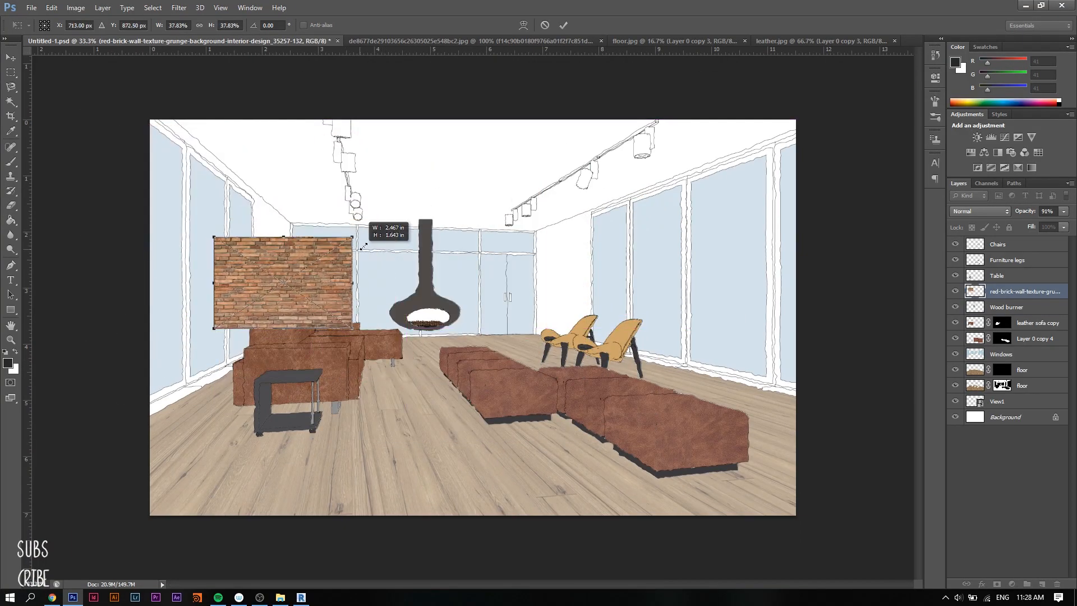
key(Return)
- Duplicate the brick texture layer and position the copy against the original to extend the brick surface
right_click(1024, 291)
click(903, 177)
key(Return)
key(v)
drag(290, 261, 443, 393)
- Duplicate the two brick layers together and move the copies into place to form a larger brick patch
ctrl+click(1024, 306)
right_click(1023, 307)
click(902, 180)
key(Return)
key(ctrl+t)
drag(509, 360, 192, 400)
key(Return)
- Rasterize the brick layers, merge them into one layer and move the merged patch toward the middle of the room
shift+click(1013, 340)
right_click(1013, 339)
click(893, 245)
right_click(1022, 325)
click(900, 413)
drag(429, 319, 510, 290)
- Duplicate the merged brick patch below itself, duplicate both patches and align the new pair alongside to widen the brick surface
right_click(1024, 292)
click(906, 200)
key(Return)
drag(550, 392, 545, 517)
shift+click(1020, 309)
right_click(1019, 309)
click(902, 201)
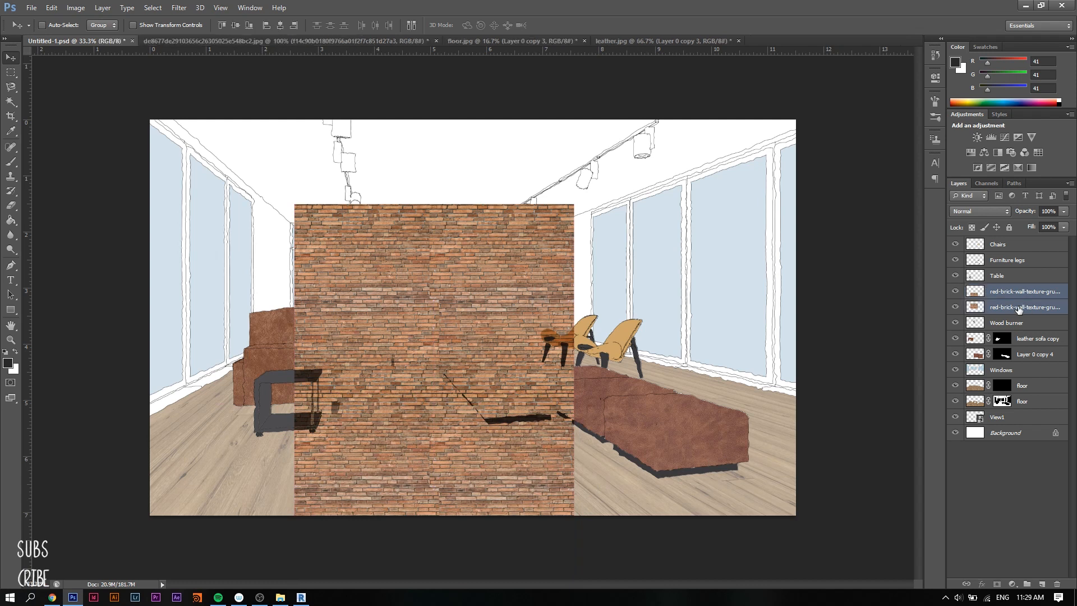
key(Return)
drag(476, 265, 767, 272)
drag(757, 281, 757, 282)
- Merge all brick copies into one layer, shift it over the room's left part and set its blend mode to Multiply
shift+click(1015, 338)
right_click(1008, 343)
click(907, 413)
drag(691, 359, 522, 292)
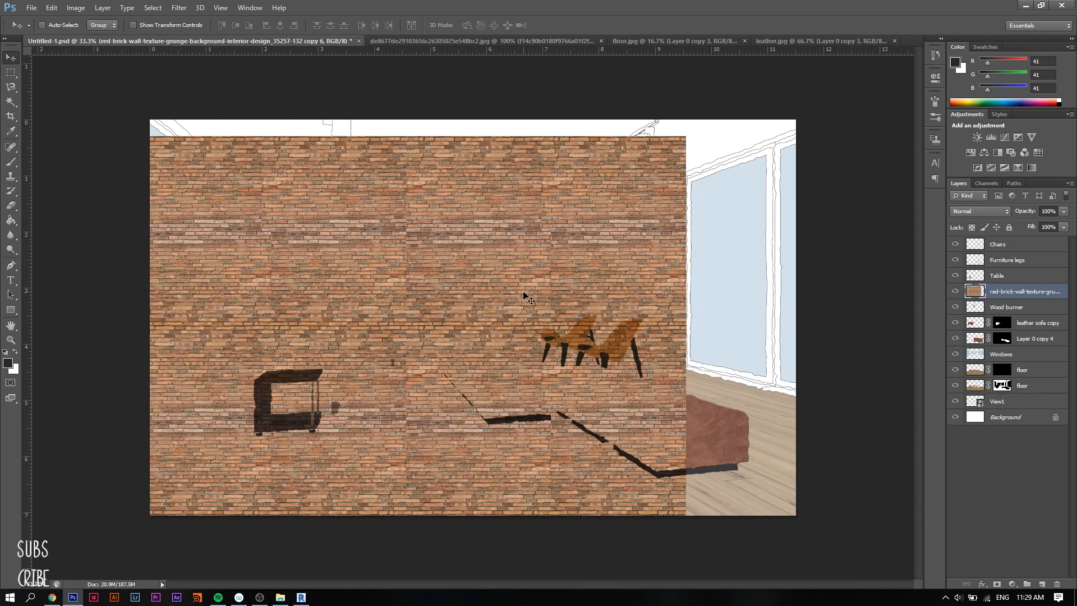
click(966, 211)
click(970, 245)
- Distort the brick layer with Free Transform so its rows follow the perspective of the left window wall
key(ctrl+t)
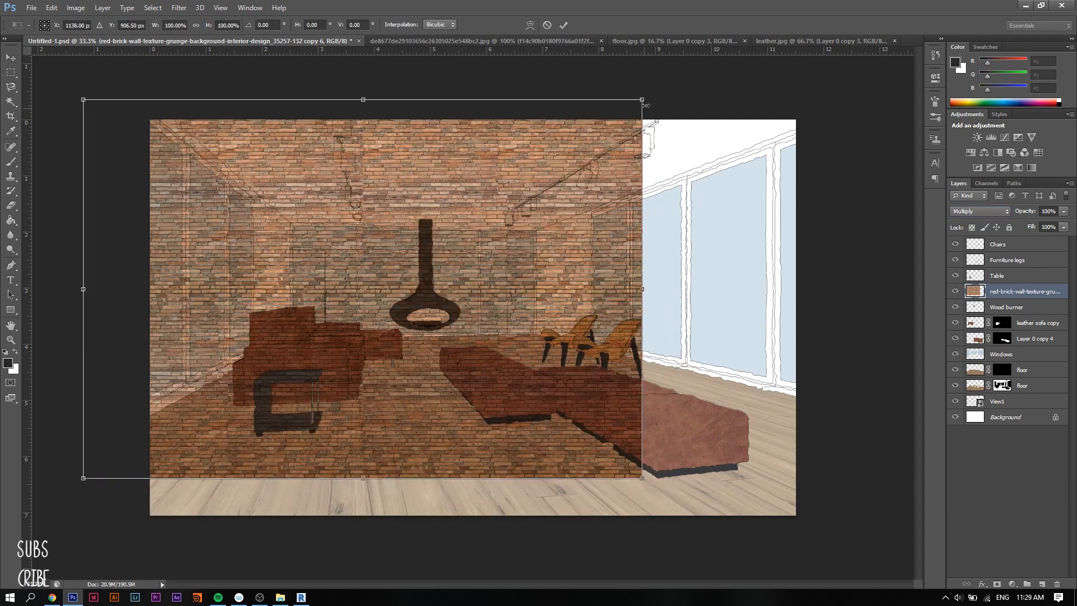
drag(643, 100, 529, 156)
drag(456, 210, 491, 217)
drag(83, 100, 98, 74)
drag(642, 478, 313, 336)
drag(491, 217, 313, 208)
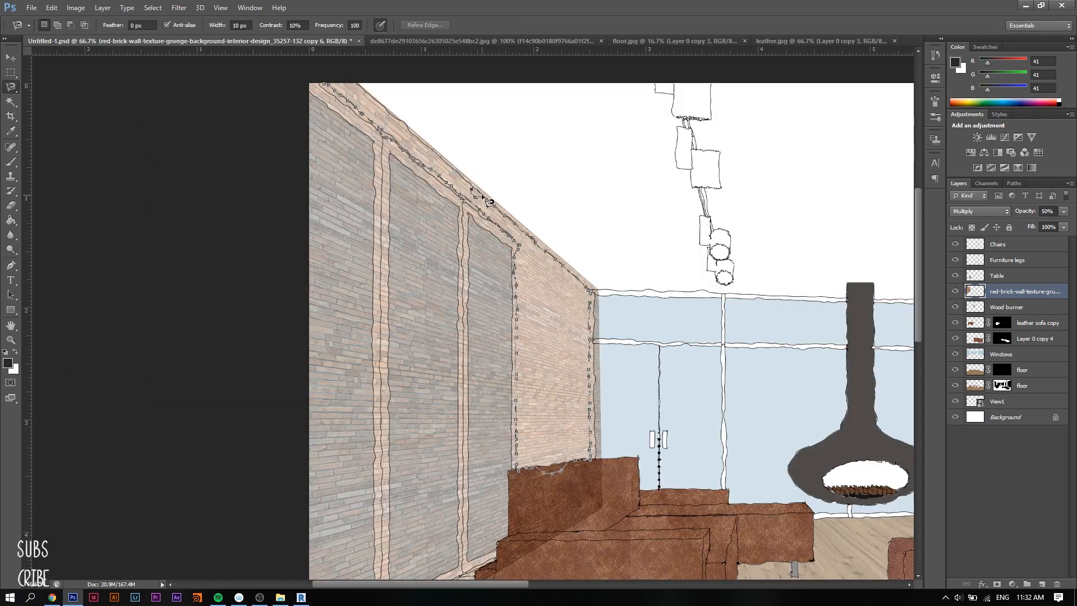
- Close the Magnetic Lasso outline around the left wall's solid parts and mask the brick layer to that selection
click(330, 91)
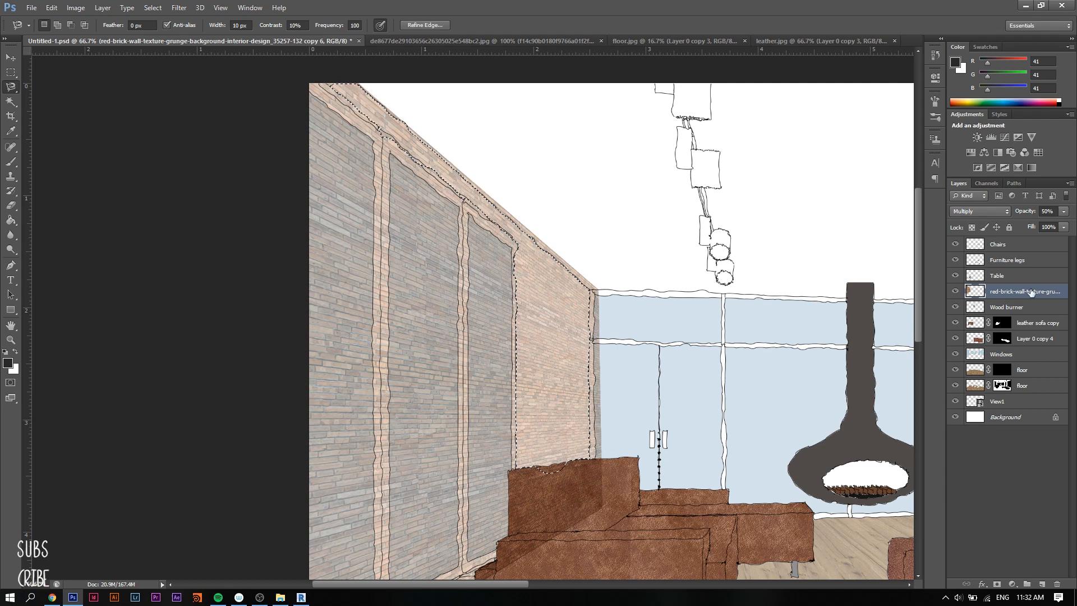
click(996, 584)
click(11, 206)
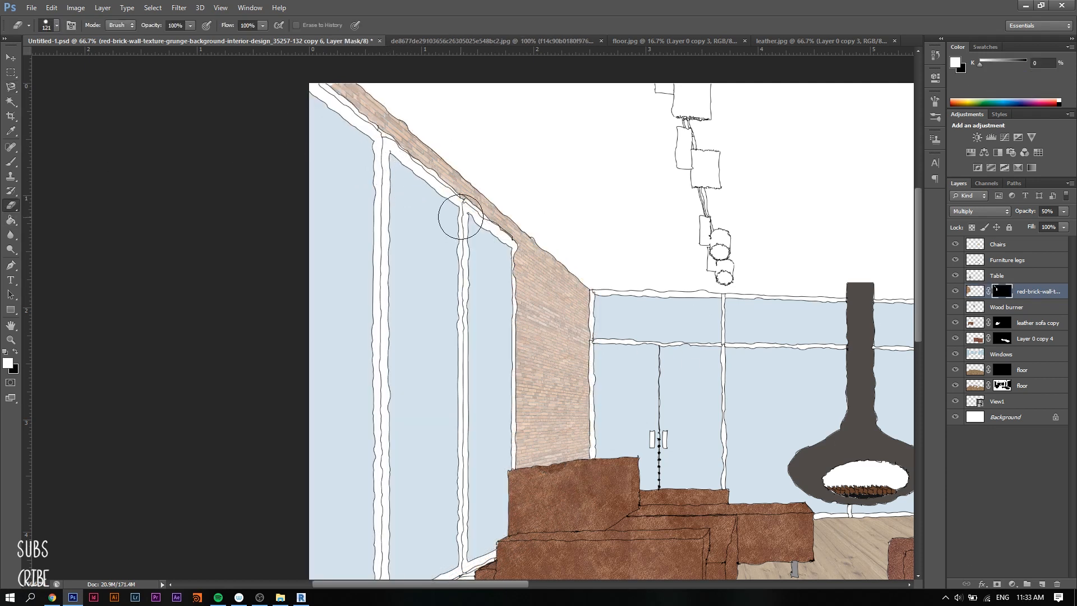
scroll(477, 269, down, 2)
key(ctrl+minus)
key(ctrl+minus)
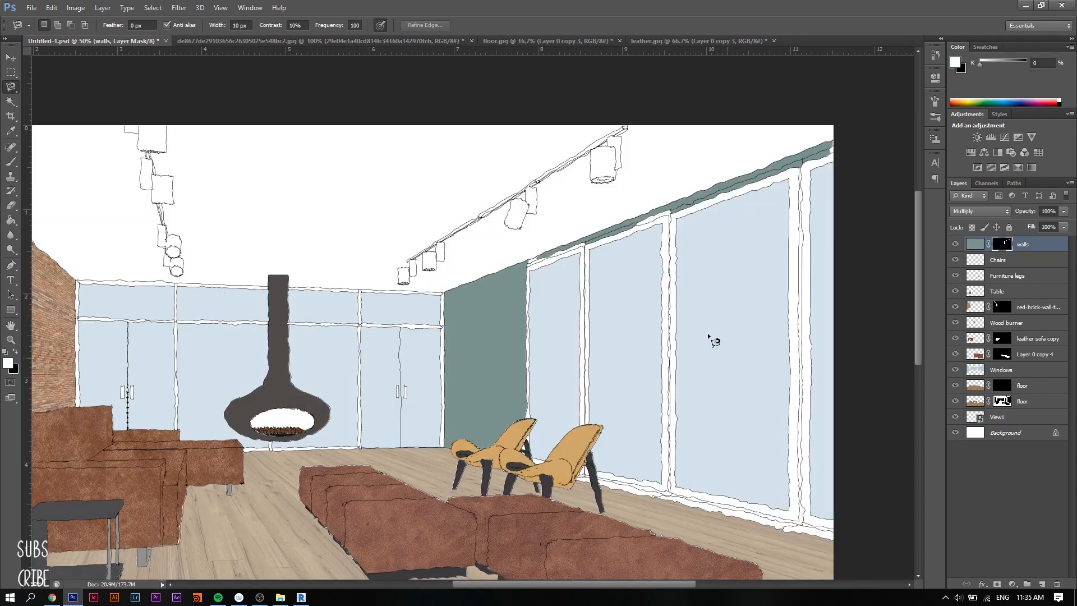
- Brush white on the walls layer mask to fill the gap in the green strip above the right windows
key(ctrl+plus)
key(ctrl+plus)
drag(601, 583, 641, 584)
key(ctrl+plus)
scroll(471, 416, up, 3)
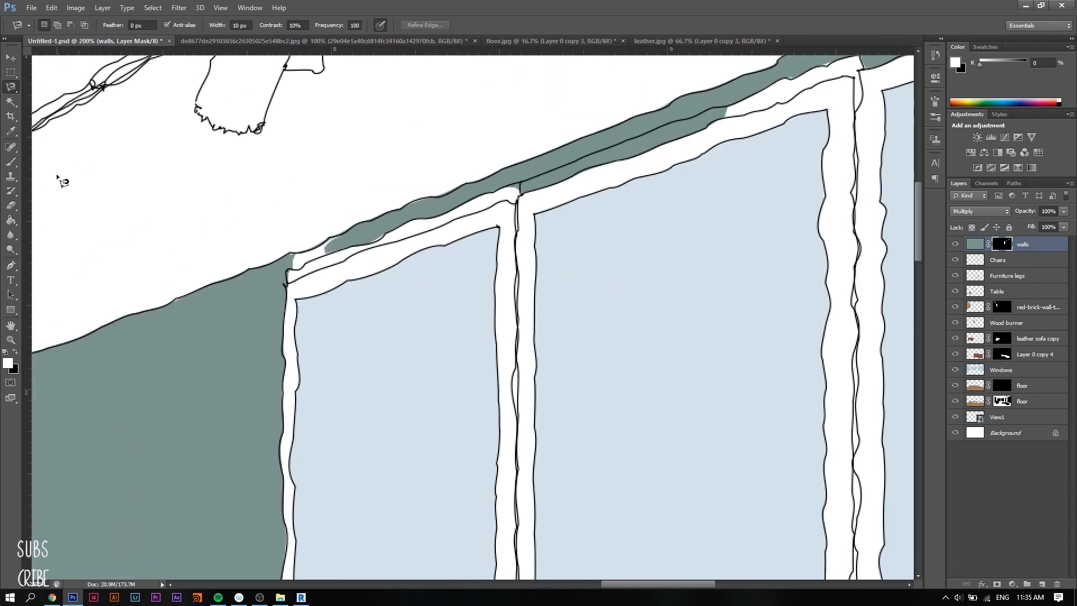
click(12, 162)
- Erase the green overspill from the right window frames along the strip's lower edge on the walls layer mask
key(e)
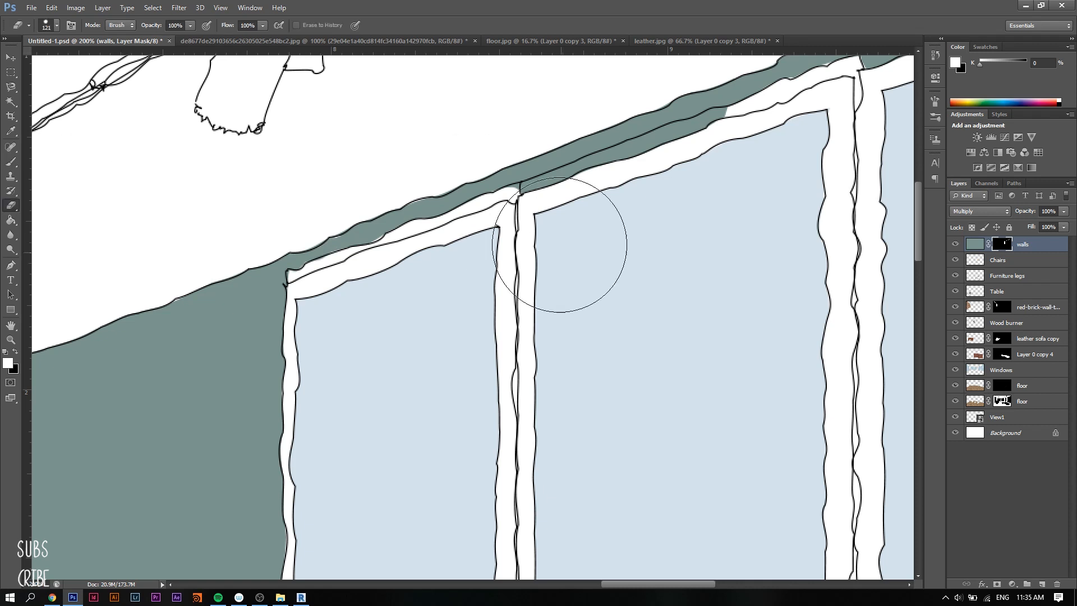
drag(674, 199, 731, 177)
drag(658, 584, 725, 580)
scroll(740, 341, up, 3)
scroll(449, 476, up, 3)
mouse_move(185, 387)
mouse_down()
mouse_move(216, 396)
mouse_move(291, 385)
mouse_move(560, 269)
mouse_move(751, 168)
mouse_up()
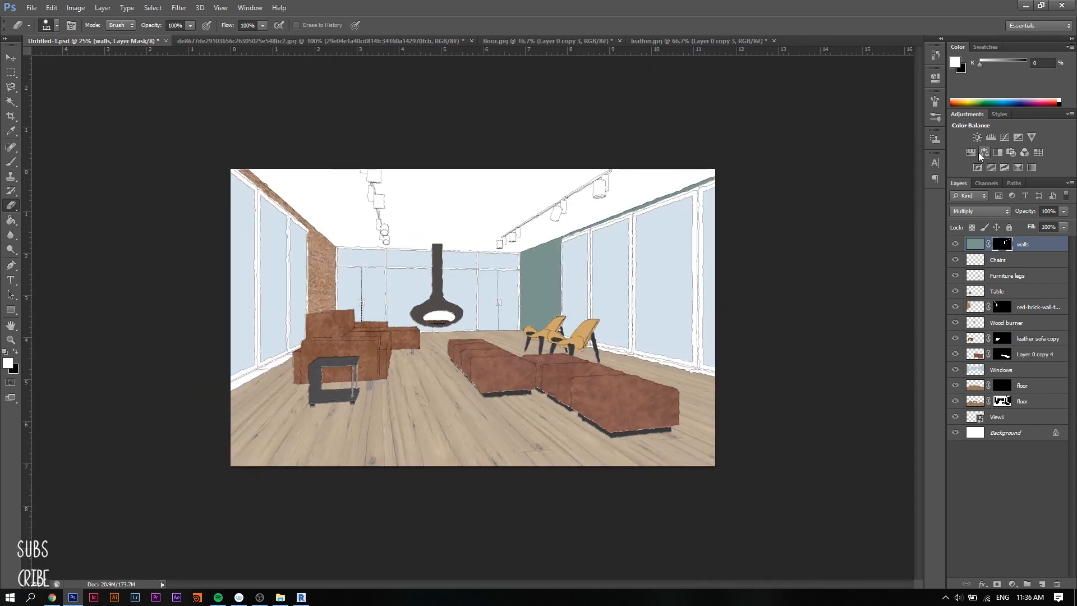
- Paint the right lighting rail gray (RGB 123, 123, 123) on the Rails layer and set the layer to Multiply at 30% opacity
scroll(700, 212, up, 5)
drag(609, 264, 814, 143)
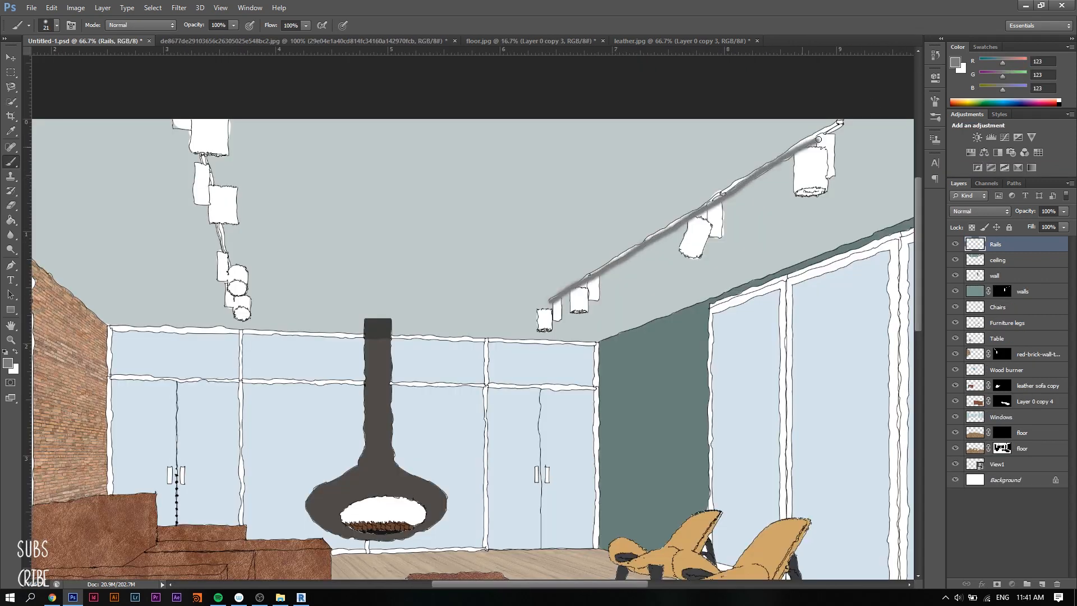
click(980, 211)
click(969, 245)
click(1064, 211)
drag(1063, 224, 1021, 227)
- Brush gray over the left lighting rail between the spotlights and undo the last stroke
click(206, 161)
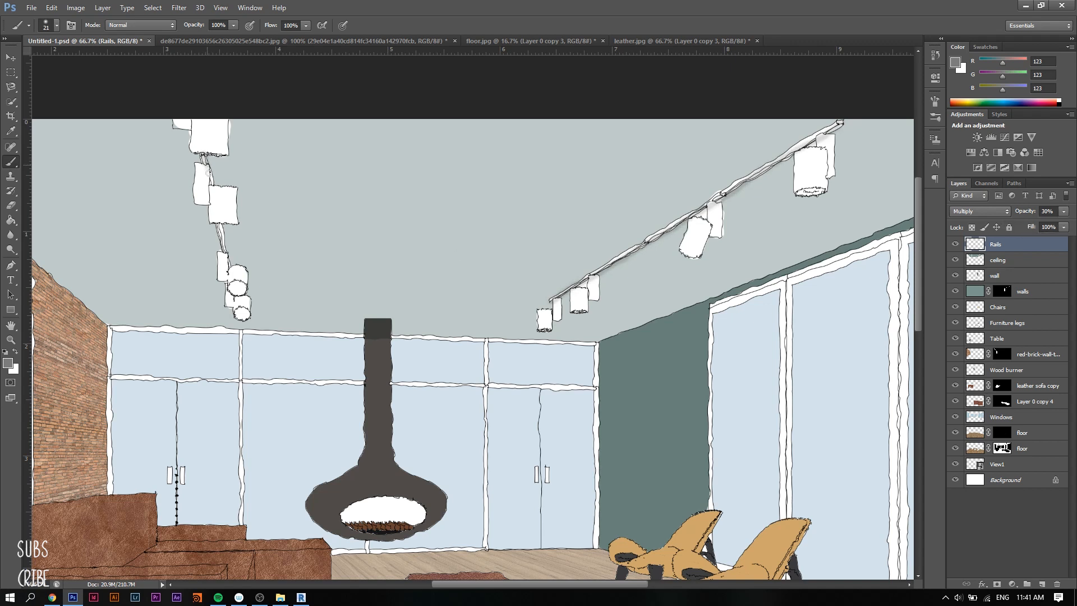
drag(224, 249, 230, 271)
key(ctrl+z)
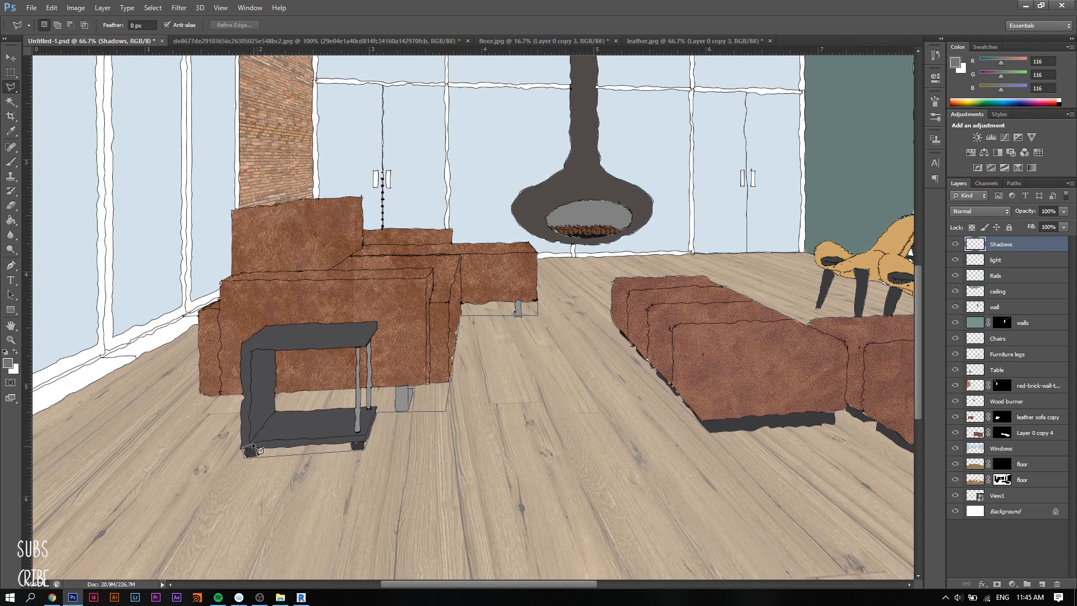
- Finish the Polygonal Lasso outline of the floor shadow under the sofa and side table, and set the foreground to near-black (RGB 5, 5, 5)
click(275, 393)
click(462, 302)
click(537, 301)
click(11, 219)
click(8, 363)
click(700, 468)
key(Return)
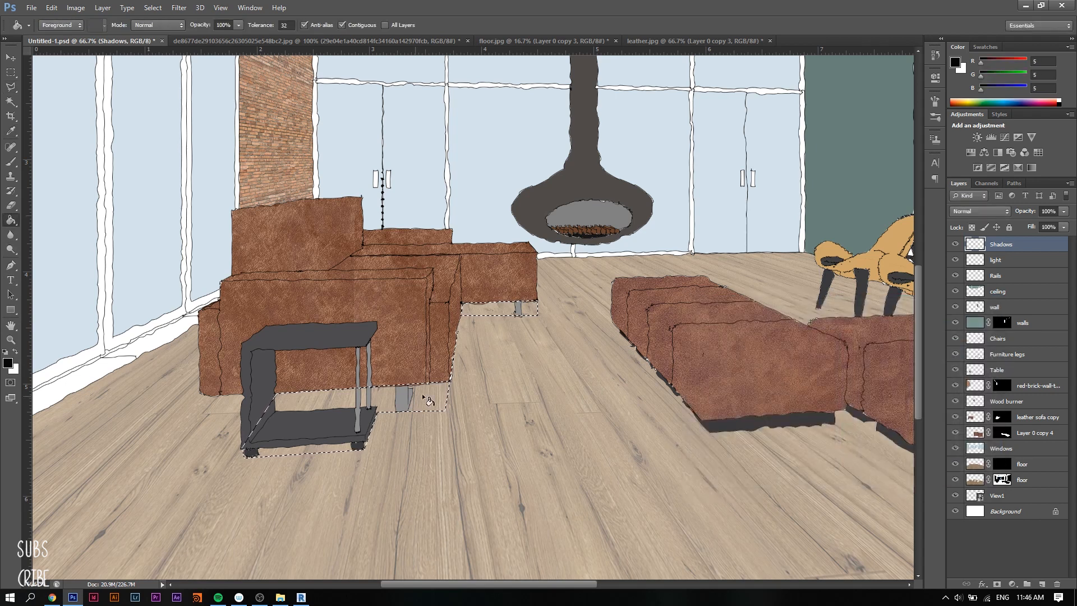
- Fill the shadow selection with near-black, set the Shadows layer to Multiply at 16% opacity and deselect
click(428, 401)
click(979, 211)
click(971, 257)
mouse_move(1063, 211)
mouse_down()
mouse_move(1008, 224)
mouse_move(1018, 224)
mouse_up()
key(ctrl+d)
- Outline a further shadow area at the side table with the Polygonal Lasso and fill it near-black on the Shadows layer
key(ctrl+minus)
key(ctrl+minus)
key(ctrl+plus)
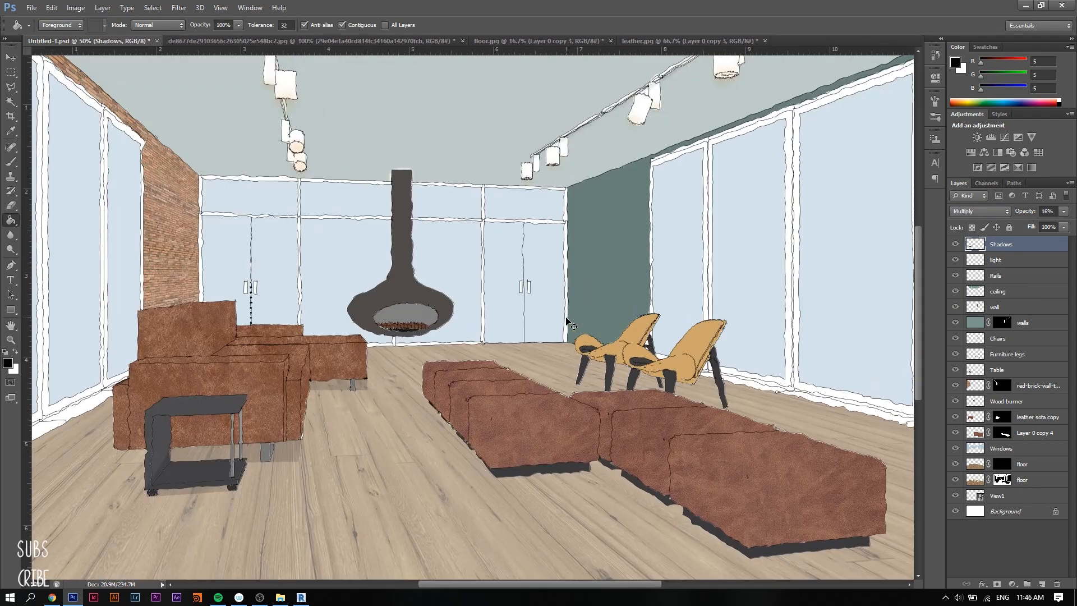
key(ctrl+plus)
scroll(566, 359, down, 1)
drag(558, 584, 468, 583)
scroll(389, 474, down, 2)
key(ctrl+plus)
key(ctrl+plus)
click(11, 87)
click(252, 468)
click(328, 384)
click(253, 469)
click(11, 221)
click(314, 312)
key(ctrl+d)
key(ctrl+minus)
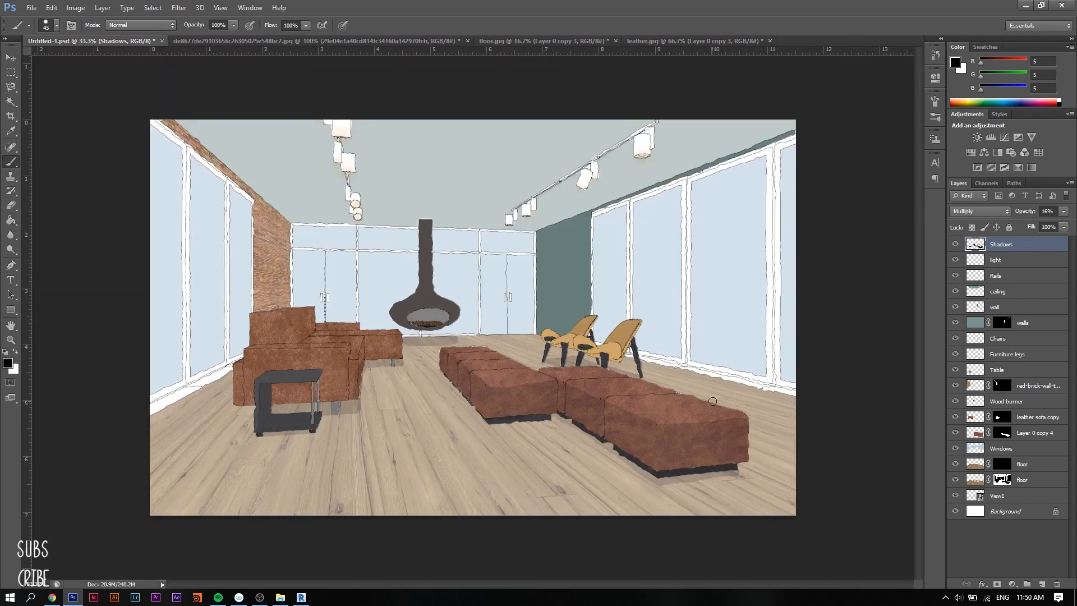
- Create a new layer for the window shadows and set the brush size to 35 px
key(ctrl+plus)
scroll(432, 345, down, 2)
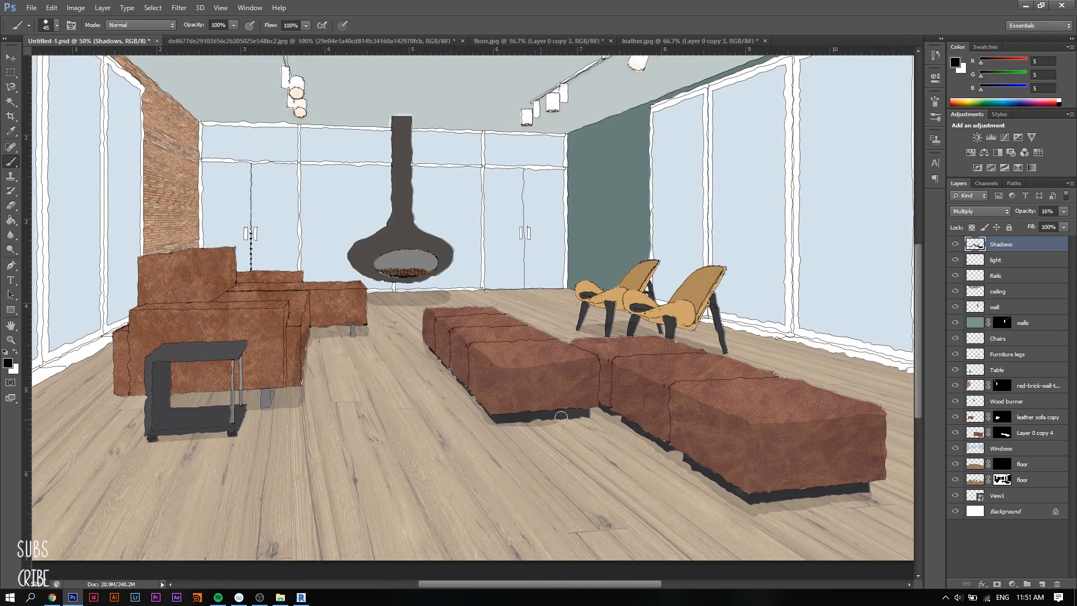
key(ctrl+minus)
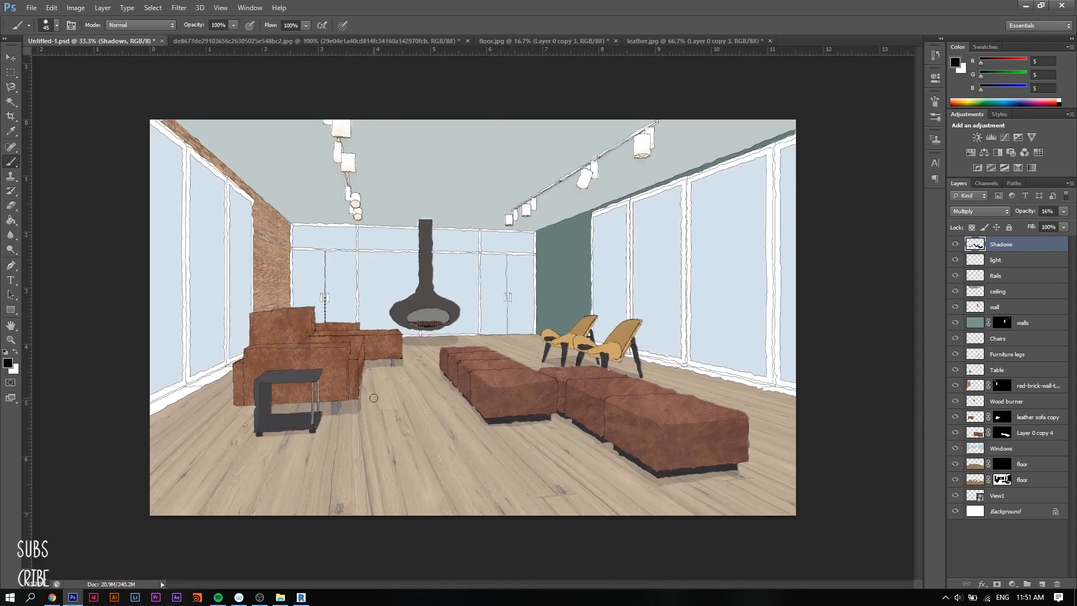
key(ctrl+plus)
drag(596, 585, 520, 584)
scroll(326, 479, up, 1)
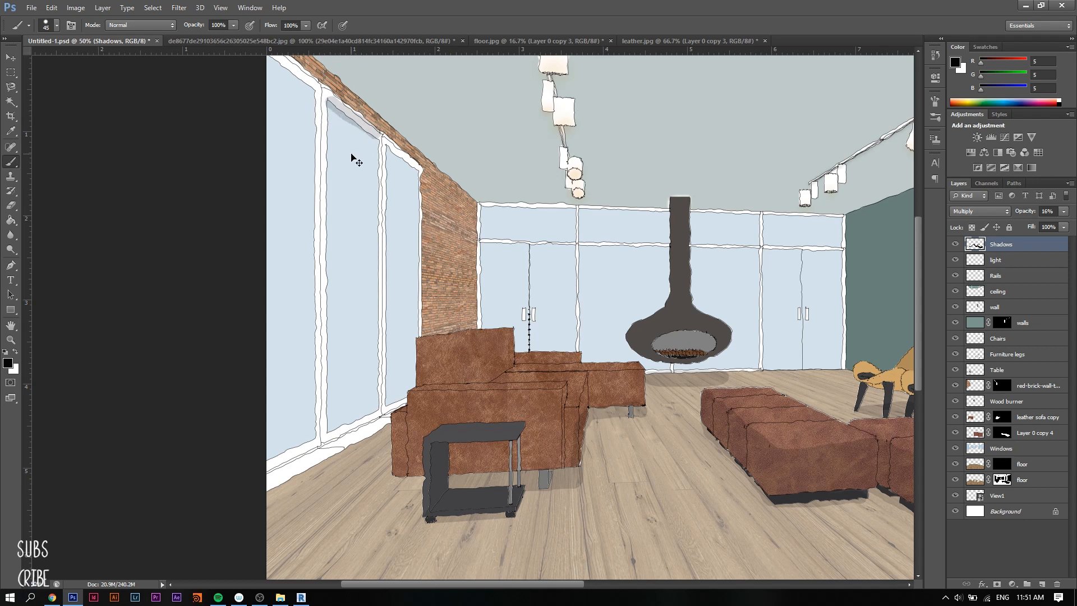
key(ctrl+shift+alt+n)
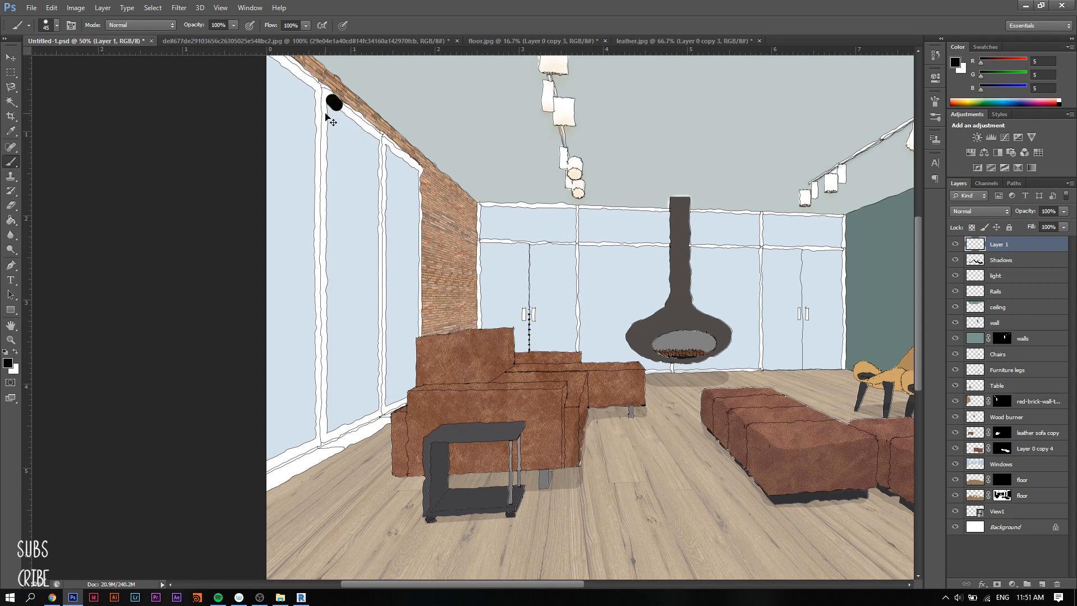
click(199, 8)
click(57, 26)
click(28, 126)
drag(34, 61, 37, 61)
- Set the new layer to Multiply at 29% opacity and paint shadows along the left window frames
click(1063, 212)
drag(1064, 223, 1024, 227)
click(980, 211)
click(970, 256)
mouse_move(329, 102)
mouse_down()
mouse_move(379, 140)
mouse_move(384, 410)
mouse_up()
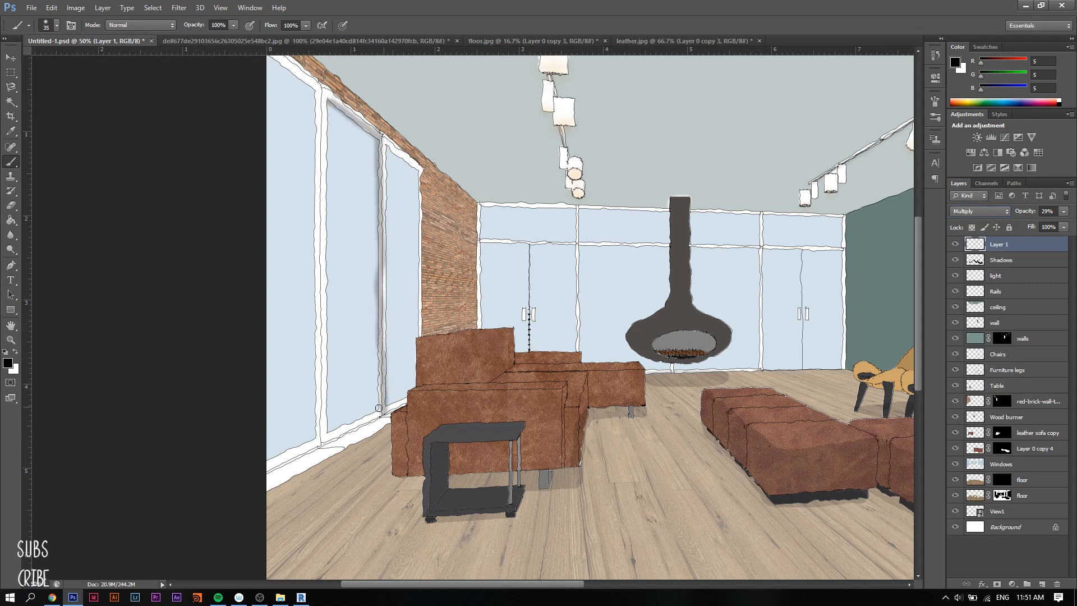
drag(318, 100, 317, 429)
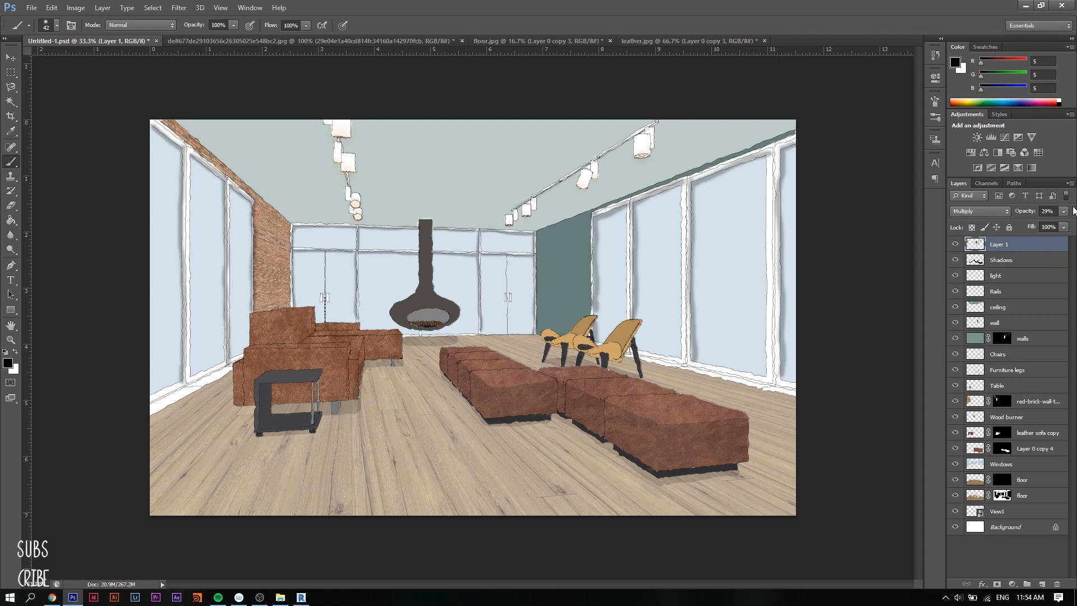
- Change the window shadow layer's blend mode to Soft Light at 100% opacity
click(1064, 211)
drag(1024, 225, 1022, 224)
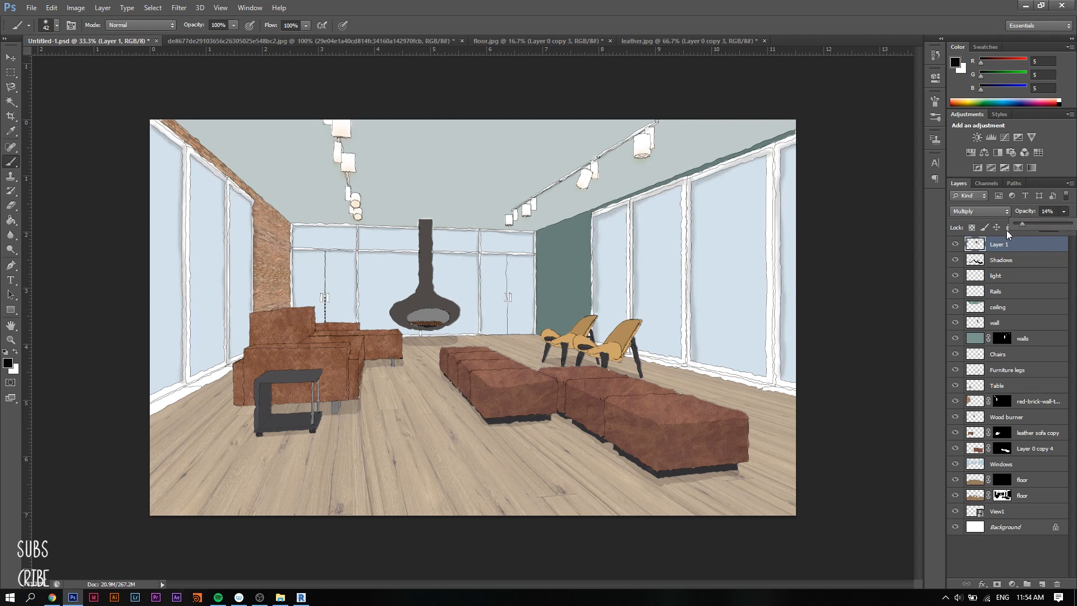
click(980, 211)
click(969, 367)
drag(1063, 211, 1057, 230)
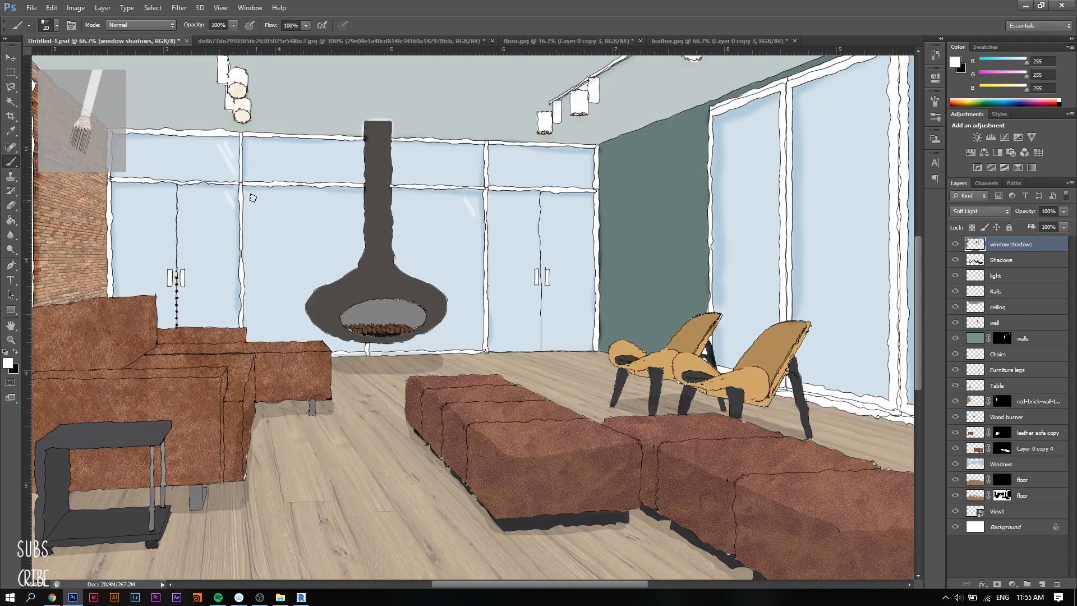
- Paint white diagonal reflection strokes on the rear wall's glass on the window shadows layer
drag(252, 198, 296, 255)
drag(281, 330, 263, 309)
drag(498, 327, 509, 344)
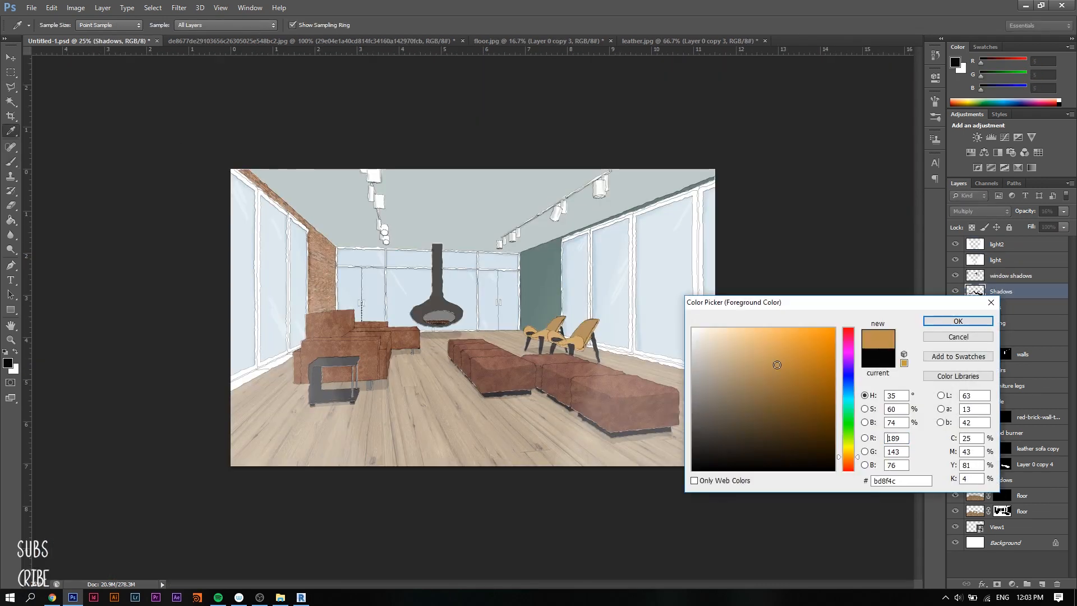
- Set the foreground to tan (RGB 176, 133, 72) and try a brush stroke for a light ray below the left spotlight
key(Return)
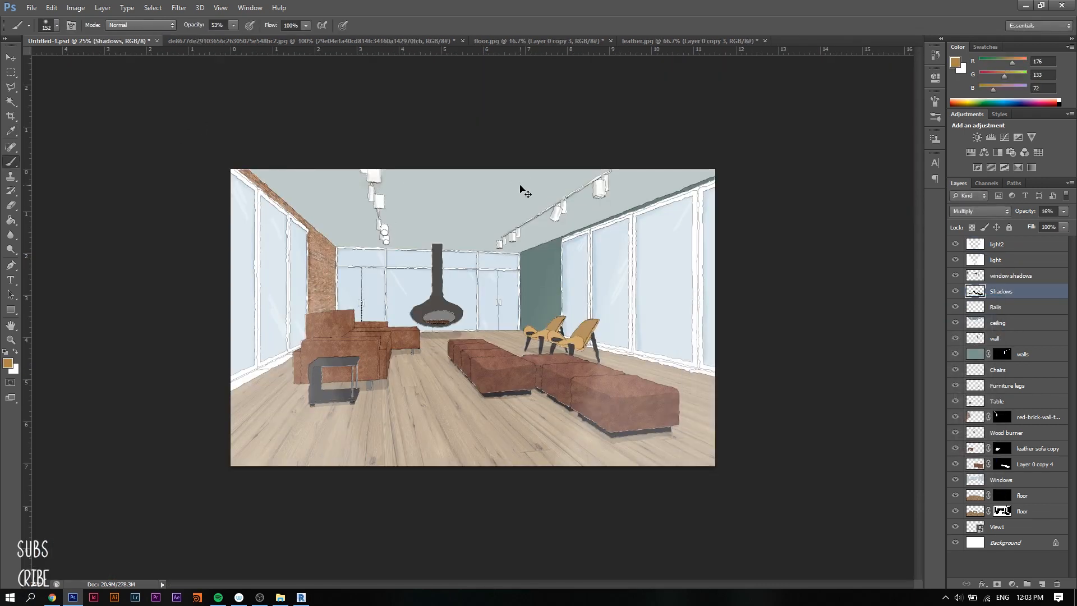
key(ctrl+plus)
drag(329, 147, 297, 229)
- Outline a light cone from the upper left spotlight to the floor with the Polygonal Lasso and fill it tan on the Shadows layer
key(l)
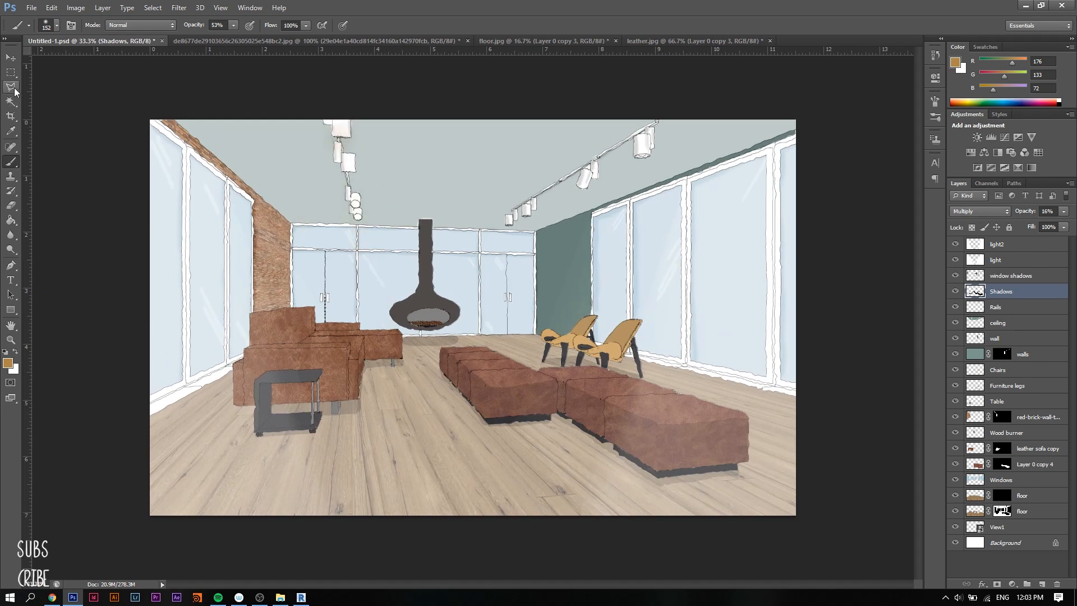
click(333, 136)
click(232, 475)
click(485, 488)
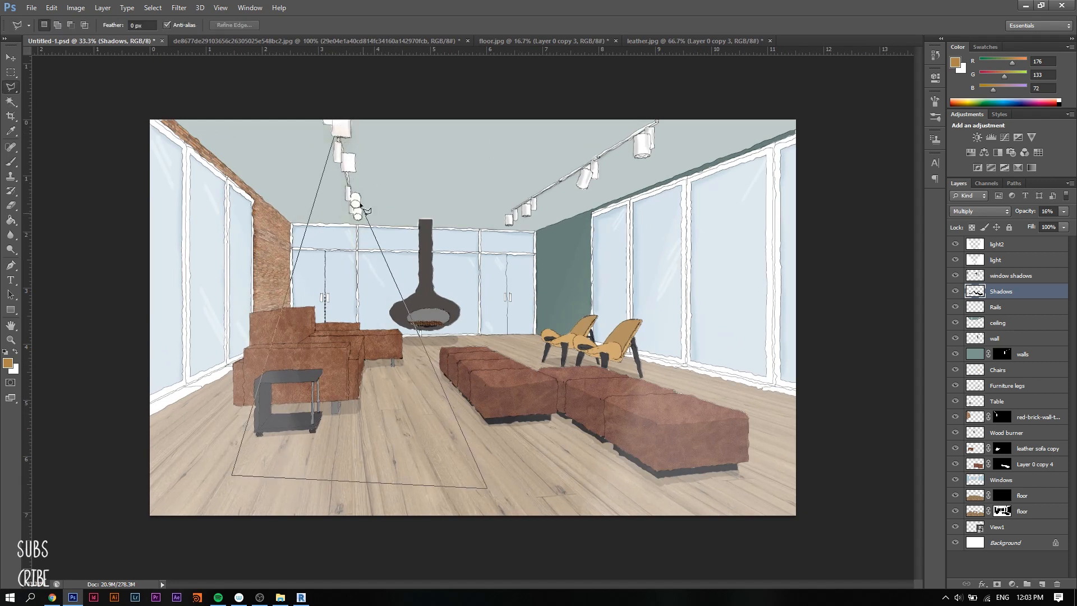
click(351, 137)
click(334, 136)
key(g)
click(326, 322)
key(ctrl+d)
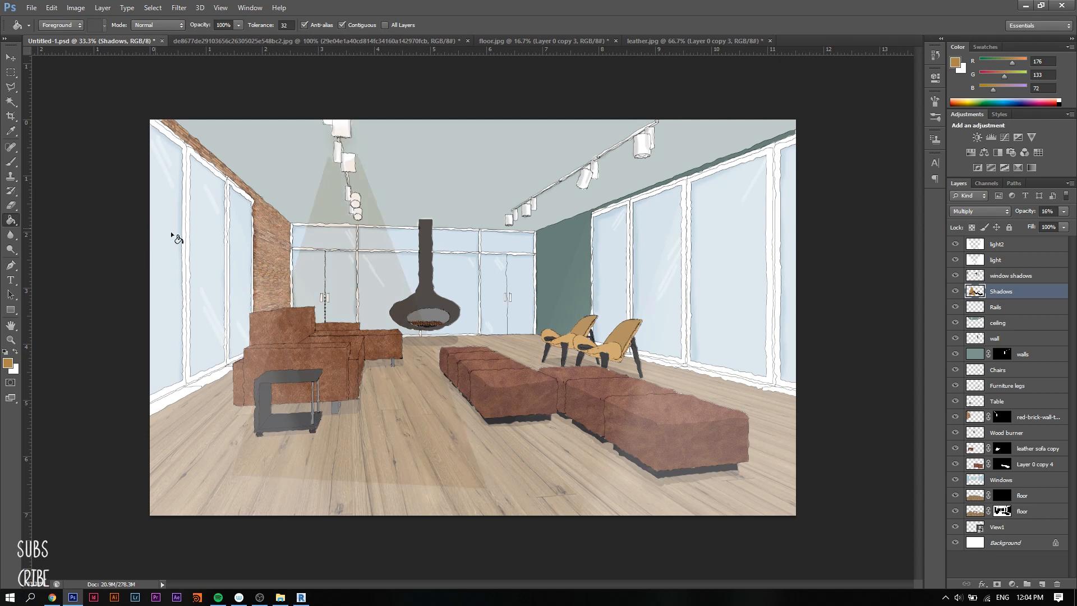
- Outline a narrower light cone from the left rail's rear spotlight to the picture's lower edge and fill it tan
key(l)
click(302, 519)
click(465, 528)
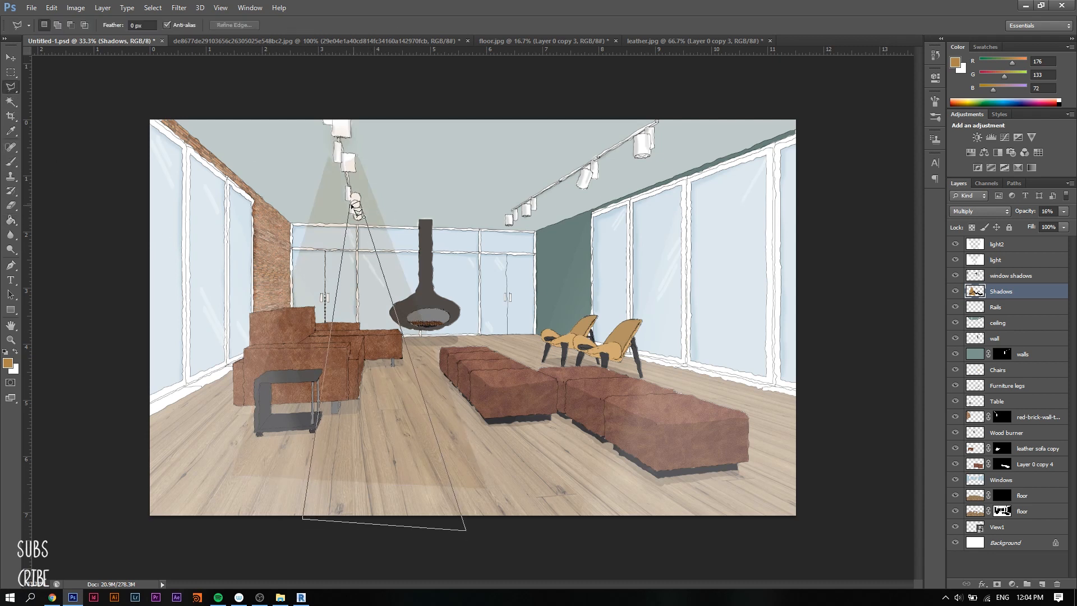
click(360, 206)
click(349, 210)
key(g)
key(ctrl+d)
- Outline a light cone with the Polygonal Lasso from the right rail's rear spotlight to below the picture's lower edge
click(12, 88)
click(508, 227)
click(479, 521)
click(541, 527)
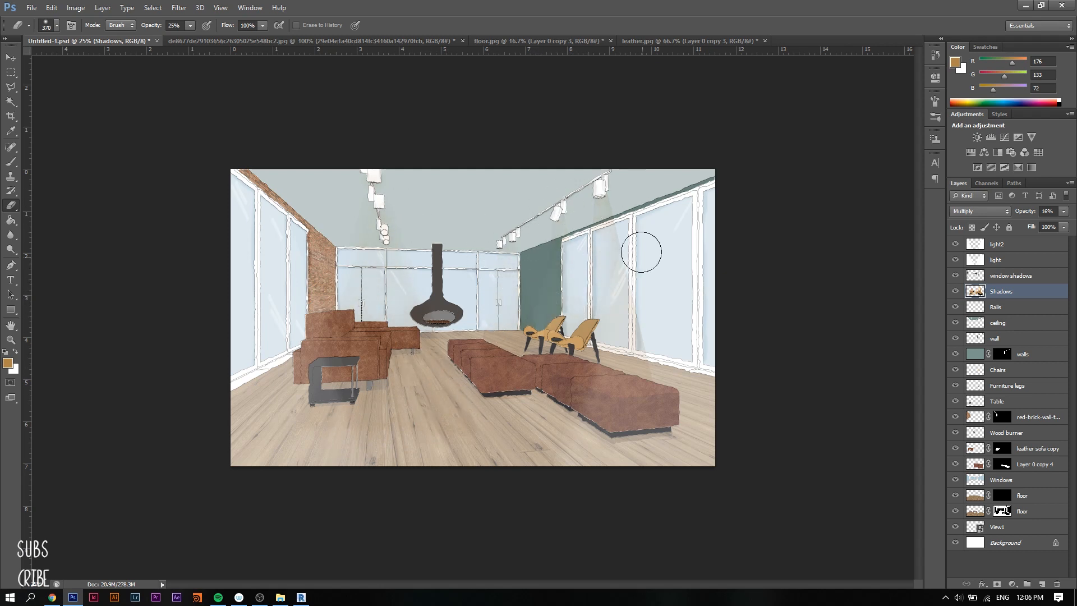
- Soften the tan light cone by the right windows with the Eraser at 25% opacity and activate the light layer
drag(642, 291, 662, 372)
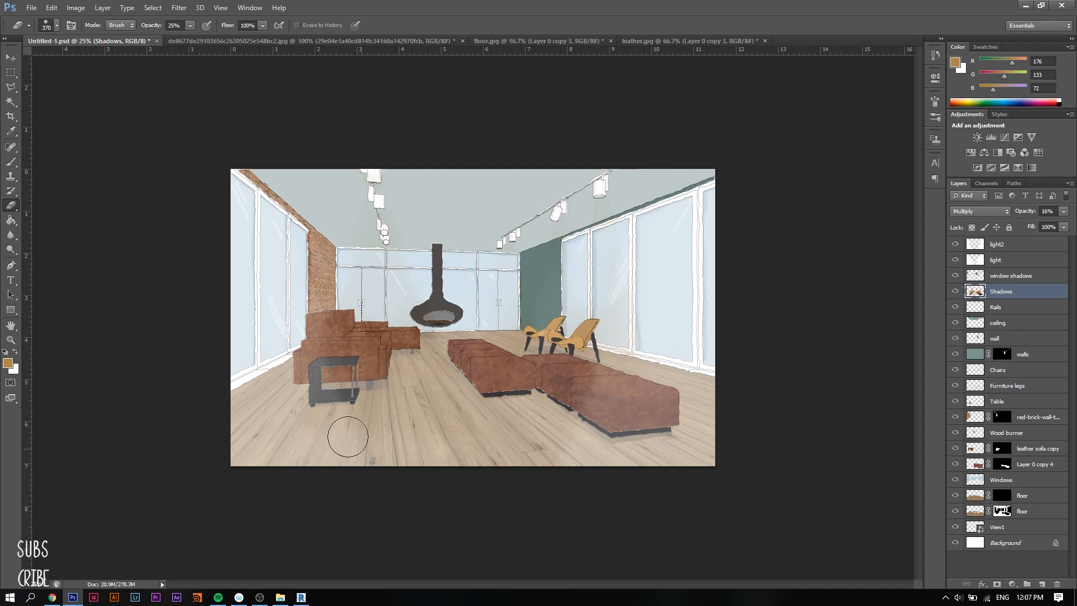
scroll(490, 307, down, 1)
scroll(489, 306, up, 1)
click(1014, 259)
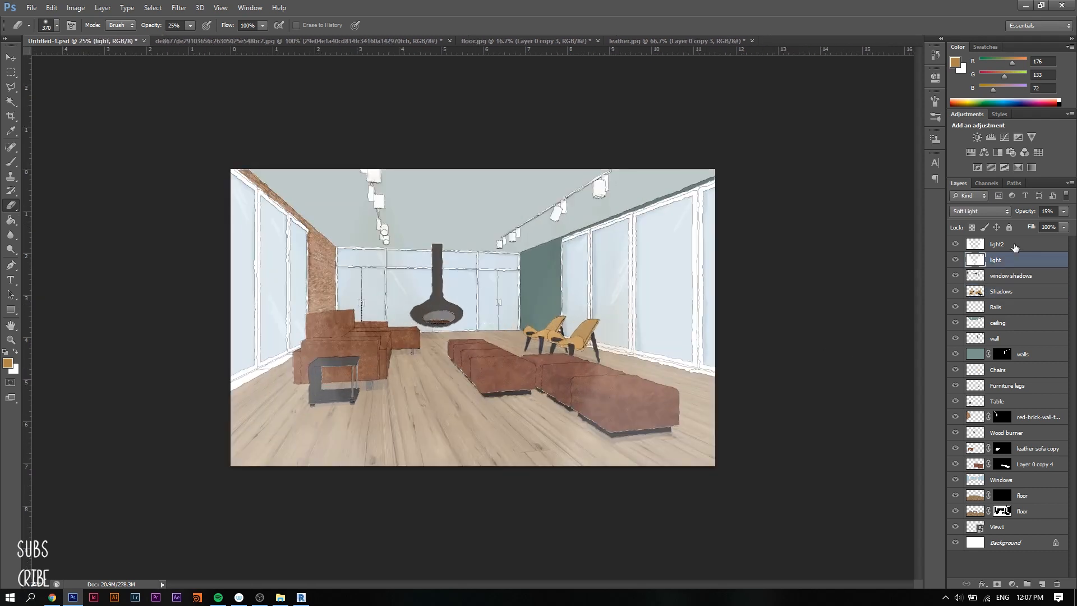
- Lower the opacity of the light and light2 layers together to 6%
shift+click(1014, 245)
click(1064, 211)
drag(1020, 224, 1011, 224)
key(ctrl+minus)
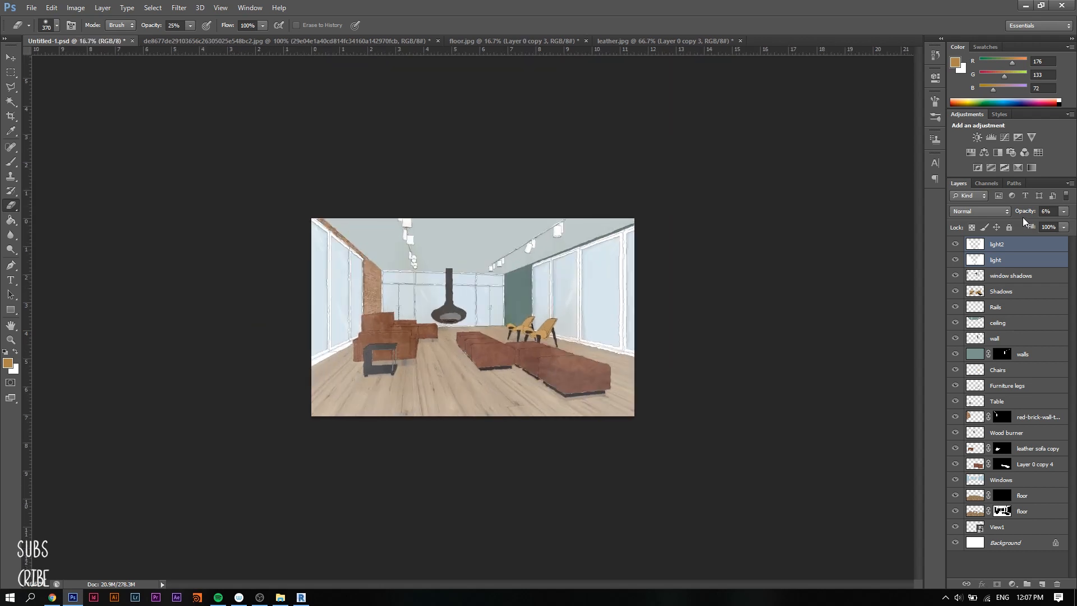
key(ctrl+plus)
key(ctrl+plus)
key(ctrl+minus)
key(ctrl+plus)
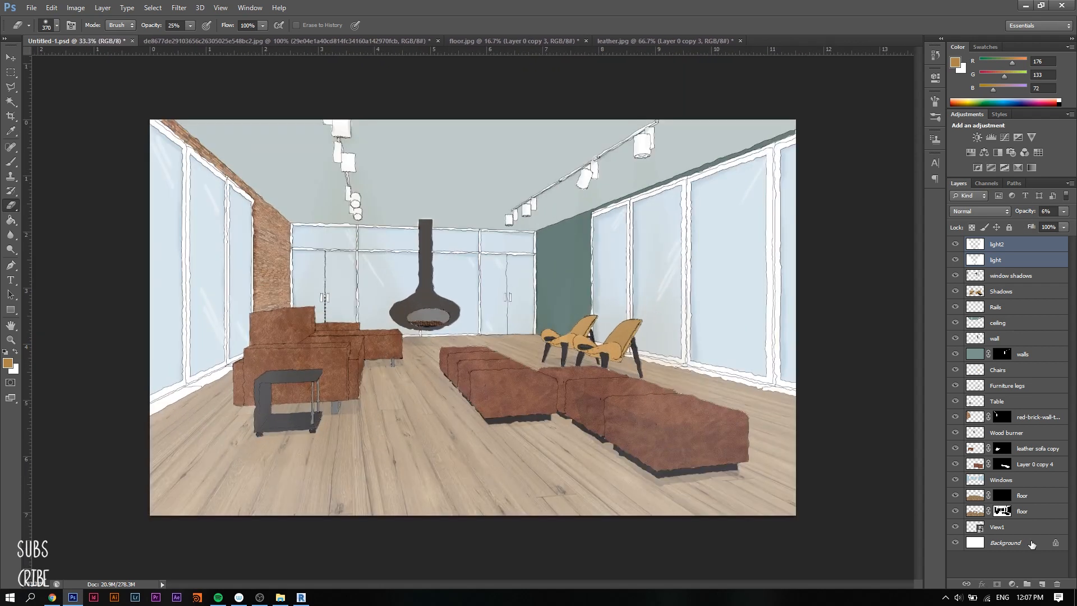
- Add a layer named shadows in Multiply mode at 14% opacity and set the foreground colour to RGB 28, 28, 28
click(1041, 584)
click(995, 241)
text(shadows)
key(Return)
click(979, 212)
click(973, 258)
drag(1062, 213, 1020, 224)
click(7, 362)
drag(701, 421, 691, 455)
click(948, 322)
- Set the shadows layer to 25% opacity and paint soft shadows around the sofas, ottomans and side table with a 62 px Brush
key(ctrl+plus)
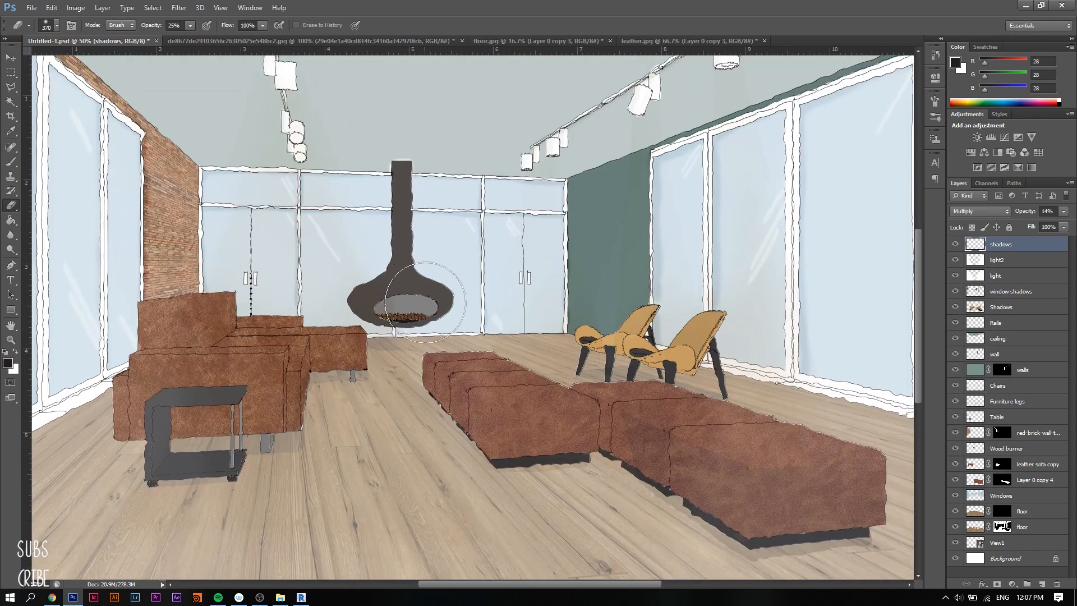
scroll(449, 288, down, 1)
click(51, 26)
click(28, 60)
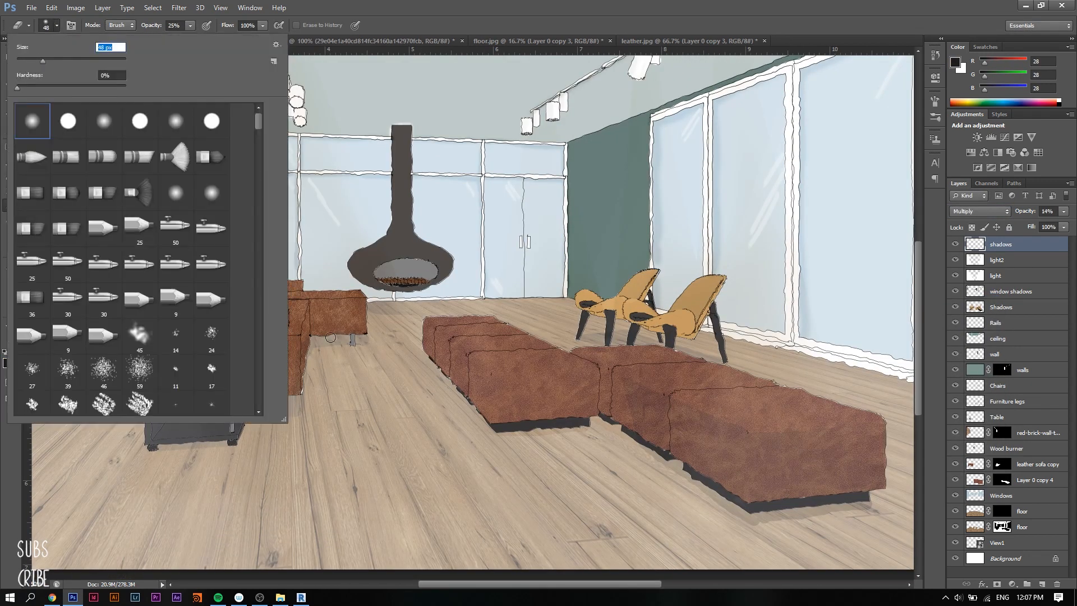
key(Return)
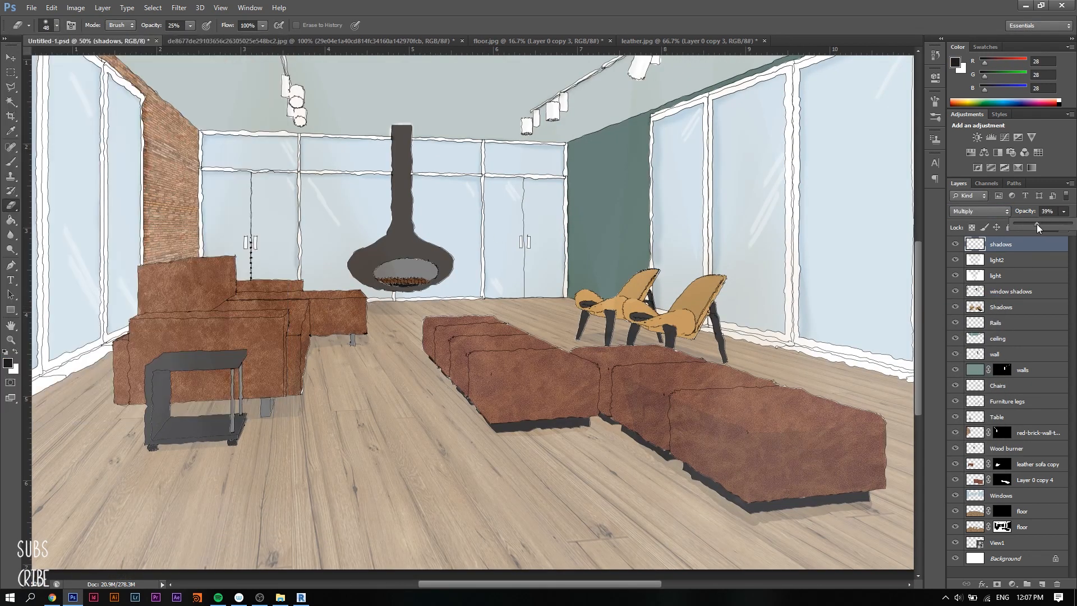
click(11, 162)
click(51, 25)
key(Return)
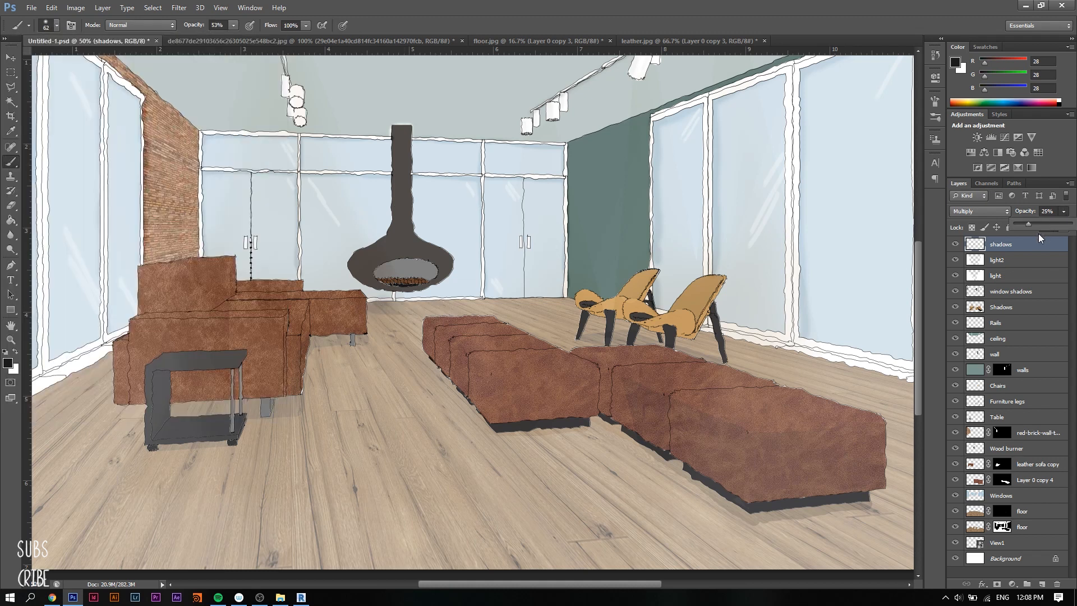
drag(378, 306, 383, 305)
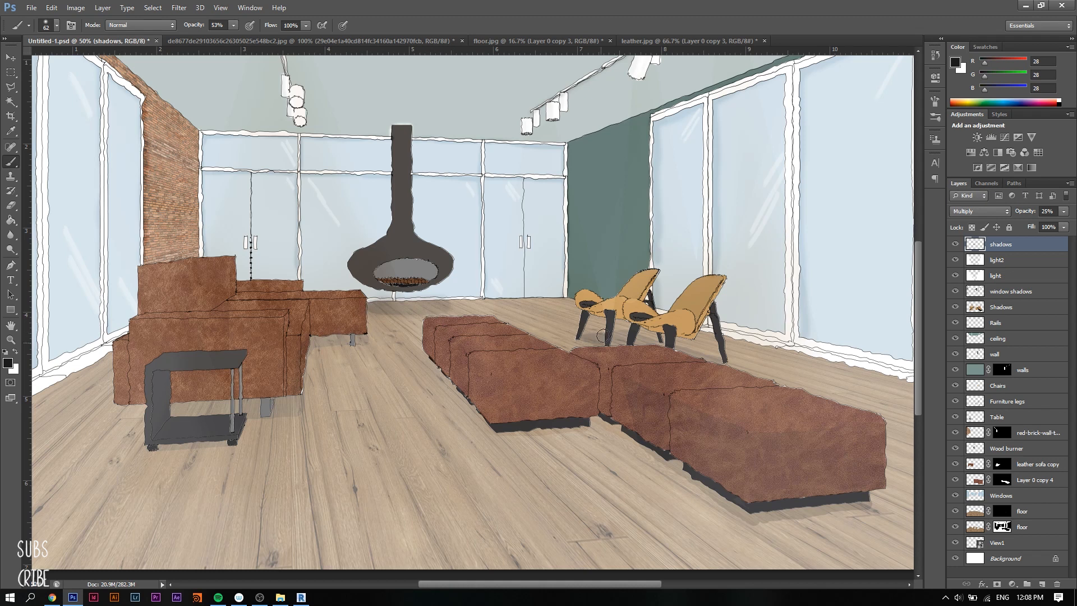
mouse_move(442, 366)
mouse_down()
mouse_move(503, 440)
mouse_move(583, 416)
mouse_move(609, 424)
mouse_move(753, 524)
mouse_move(836, 493)
mouse_move(866, 500)
mouse_up()
mouse_move(181, 413)
mouse_down()
mouse_move(277, 412)
mouse_move(318, 343)
mouse_move(355, 340)
mouse_move(320, 343)
mouse_move(289, 408)
mouse_move(155, 440)
mouse_move(221, 440)
mouse_up()
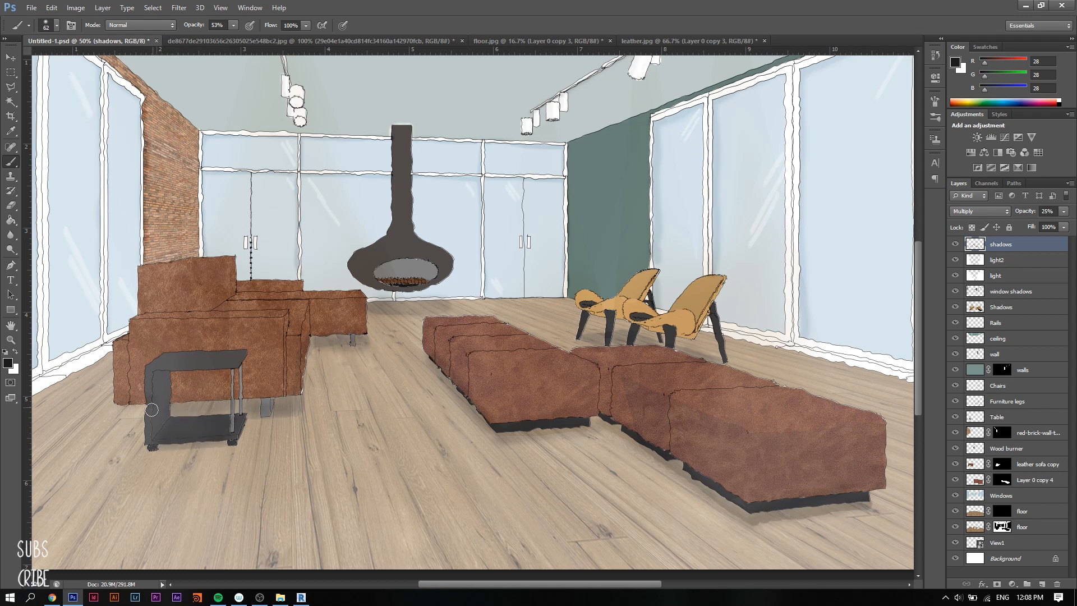
drag(287, 294, 348, 305)
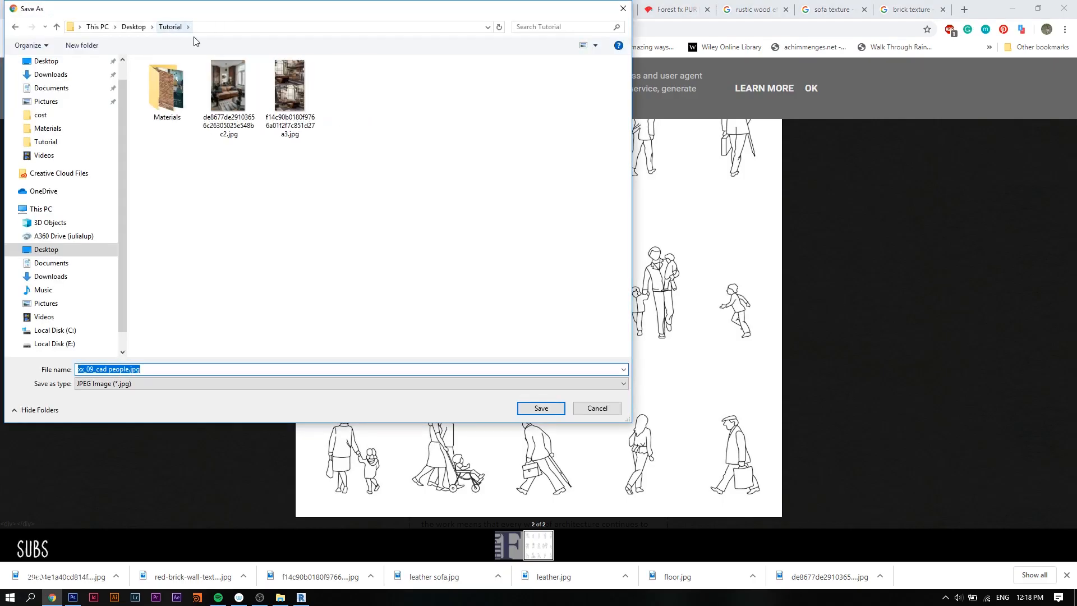
- Save xx_09_cad people.jpg in the Tutorial folder and open it in Photoshop
key(Return)
drag(59, 576, 361, 500)
- Copy the walking couple from the people sheet to its own layer and bring it into the Untitled-1 interior
drag(259, 114, 342, 216)
right_click(305, 158)
click(337, 251)
drag(1004, 247, 93, 42)
right_click(1018, 248)
click(953, 212)
click(537, 228)
click(520, 237)
click(636, 185)
click(84, 42)
click(11, 57)
drag(256, 189, 341, 219)
- Scale the couple with Free Transform and place it before the rear windows between the wood burner and the green wall
key(ctrl+t)
drag(361, 257, 380, 281)
drag(358, 250, 500, 319)
key(ctrl+plus)
key(ctrl+plus)
key(ctrl+plus)
key(ctrl+plus)
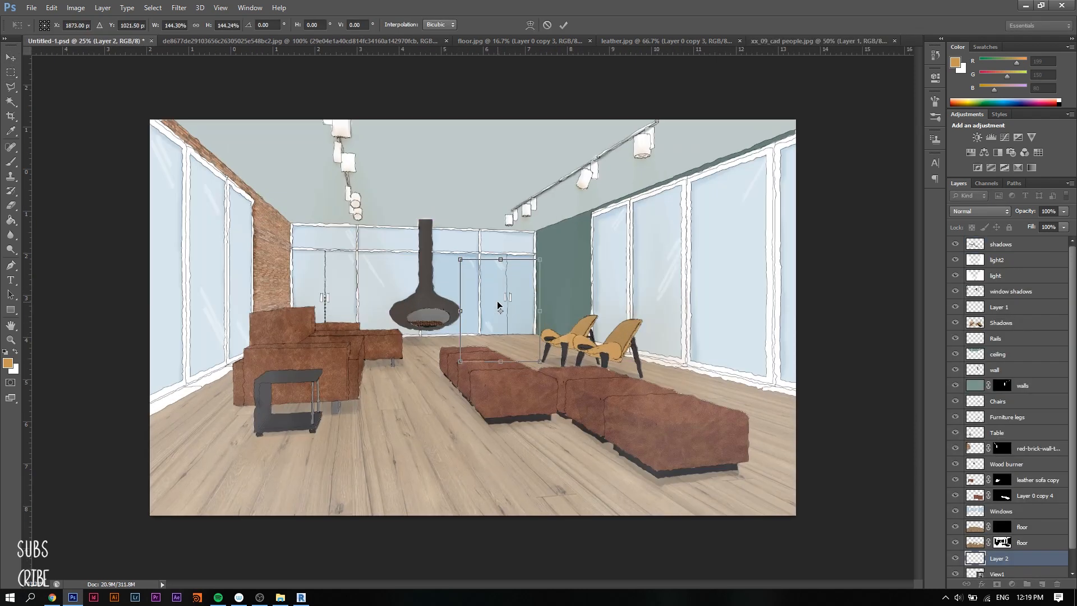
mouse_move(677, 140)
mouse_down()
mouse_move(638, 200)
mouse_move(667, 153)
mouse_up()
drag(442, 372, 459, 373)
drag(456, 309, 477, 309)
key(Return)
- Move Layer 2 to the top of the layer stack and delete the white background around the couple with the Magic Wand
drag(1001, 558, 1019, 231)
key(w)
click(558, 175)
key(Delete)
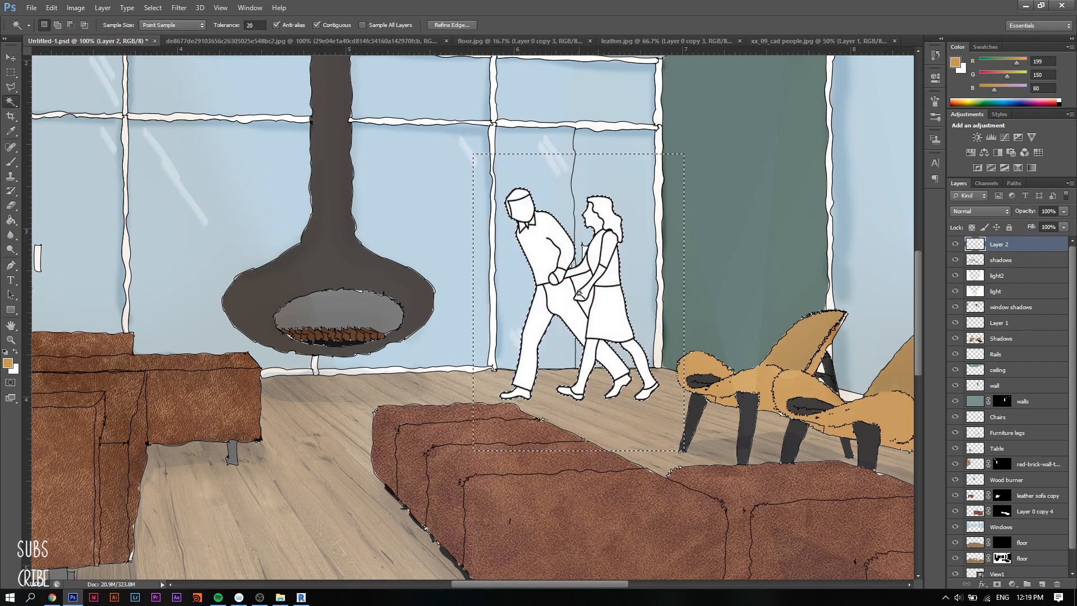
key(ctrl+d)
- Select the woman's skirt and fill it with dark blue, RGB 48, 82, 108
click(602, 324)
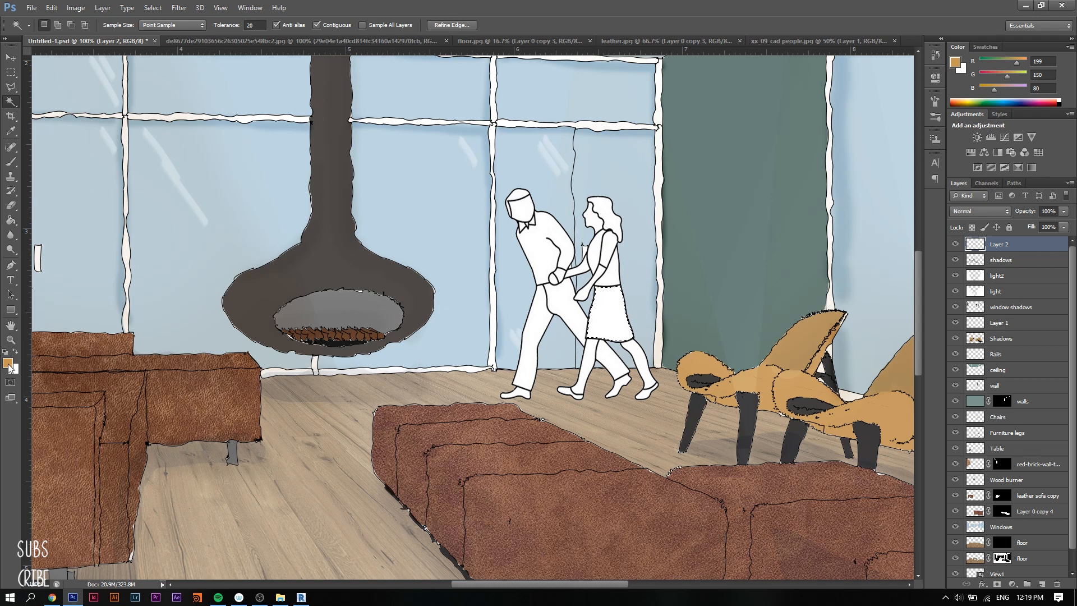
click(8, 363)
mouse_move(847, 404)
mouse_down()
mouse_move(847, 377)
mouse_move(847, 389)
mouse_up()
drag(776, 394, 772, 410)
click(958, 320)
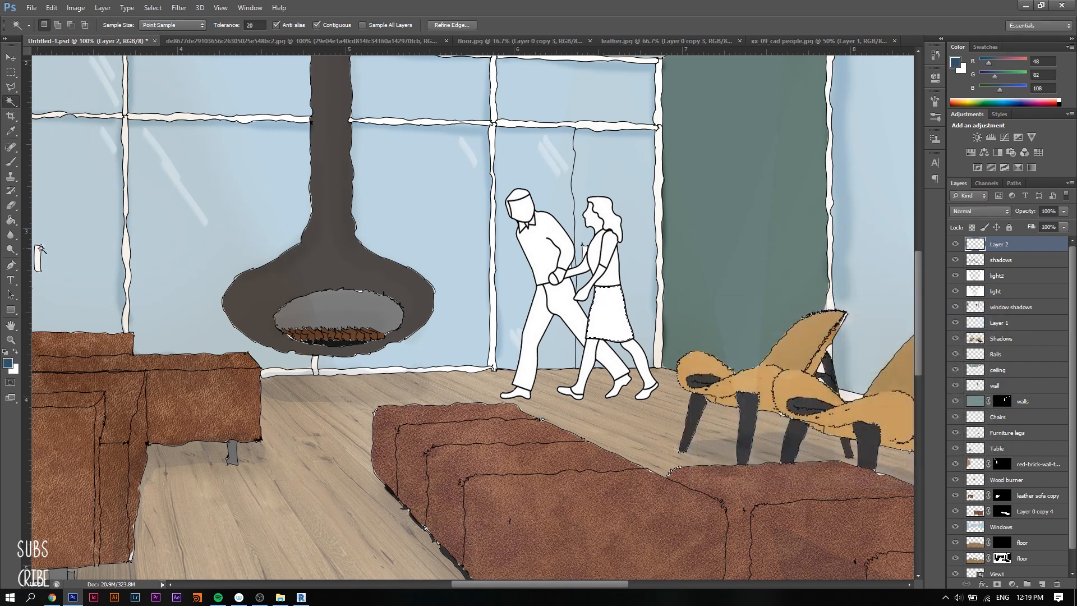
key(g)
click(622, 332)
key(ctrl+minus)
key(ctrl+minus)
key(ctrl+minus)
key(ctrl+plus)
key(ctrl+plus)
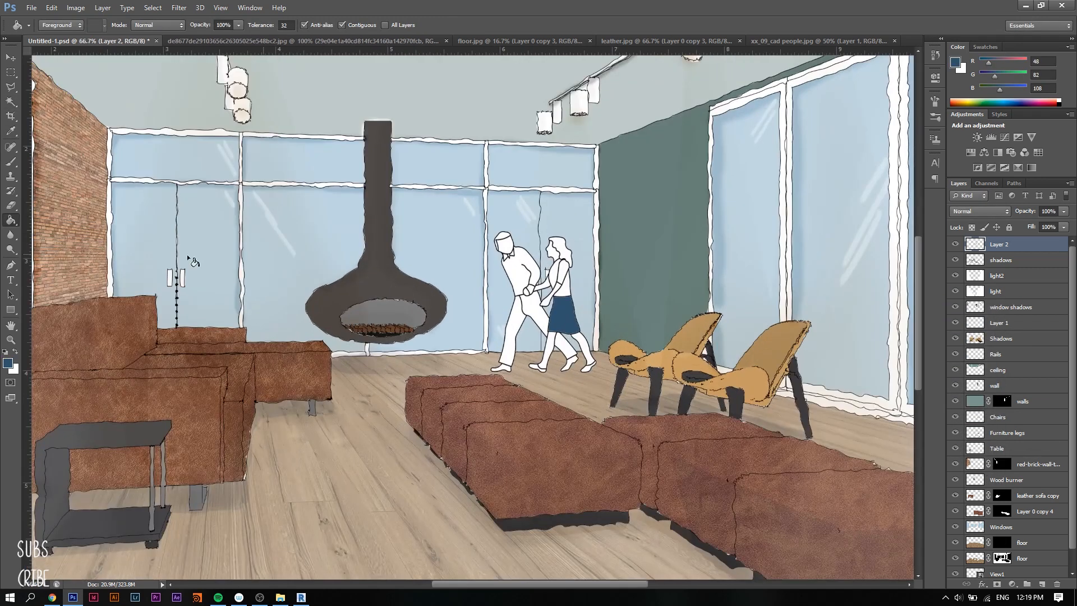
- Select the man's sweater and fill it with grey, RGB 118, 121, 124
click(10, 101)
click(515, 270)
click(7, 363)
drag(703, 415, 699, 400)
click(954, 321)
click(11, 219)
click(541, 282)
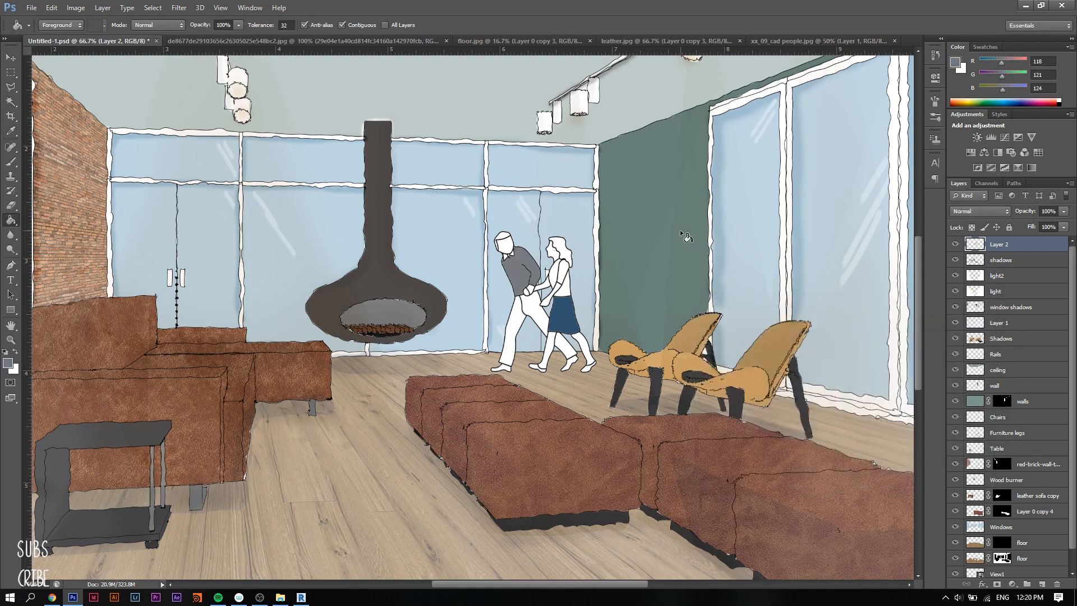
- Fill the woman's hair with beige, RGB 206, 182, 154
key(ctrl+plus)
key(ctrl+plus)
click(10, 265)
click(8, 363)
drag(846, 448, 846, 457)
drag(734, 344, 730, 354)
click(956, 321)
key(g)
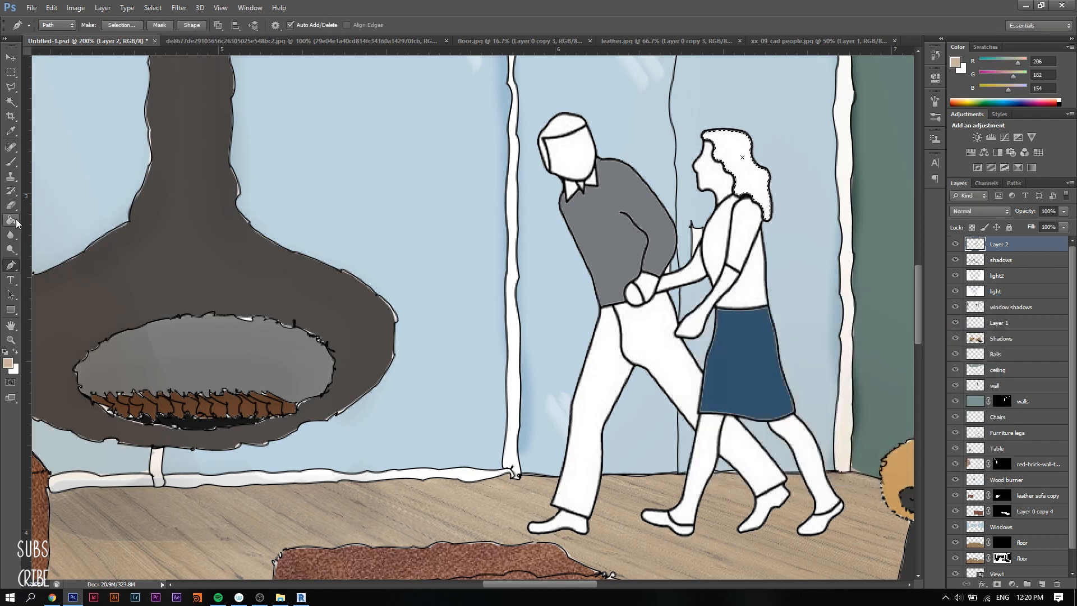
click(742, 152)
- Fill the man's hair with dark grey, RGB 50, 47, 44
click(7, 364)
click(703, 435)
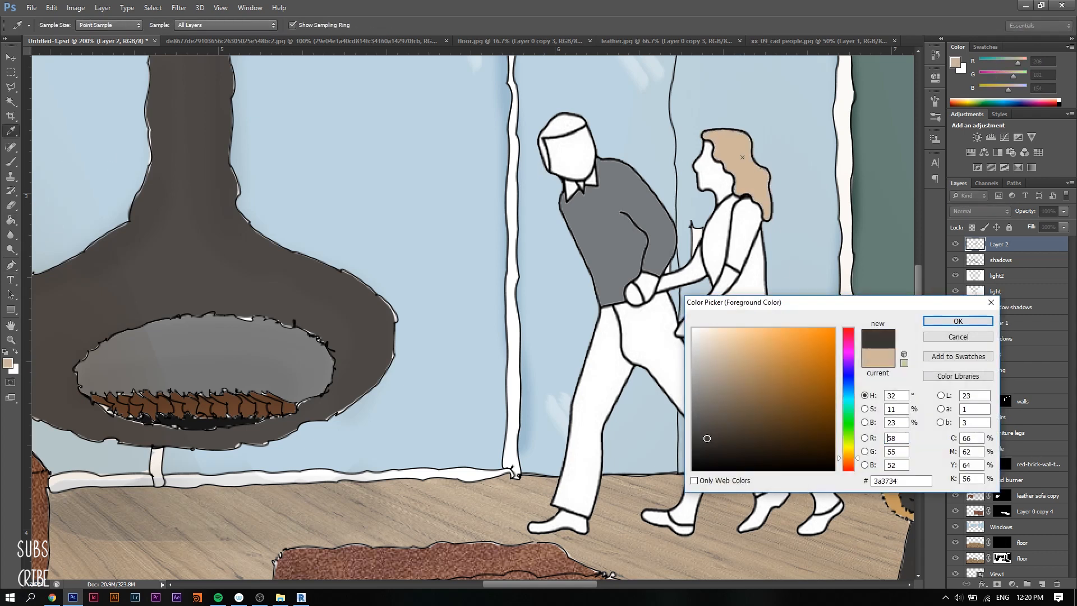
click(956, 321)
click(558, 127)
key(ctrl+minus)
key(ctrl+minus)
key(ctrl+minus)
key(ctrl+minus)
key(ctrl+minus)
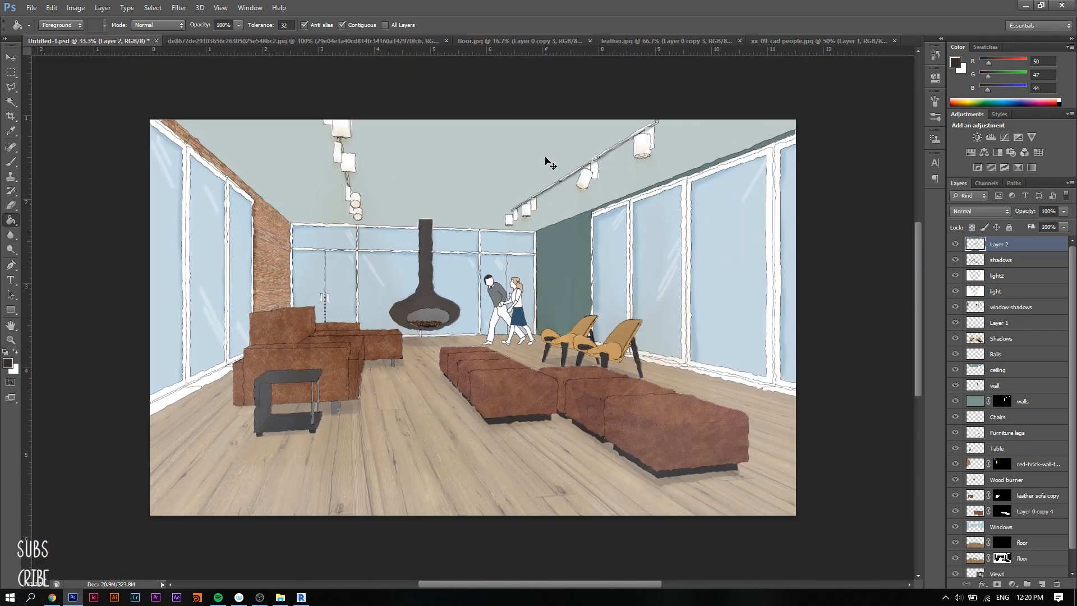
- Add a Drop Shadow to the couple's layer with 37% opacity, a 126° angle and 20% spread
key(ctrl+plus)
right_click(1002, 244)
click(917, 175)
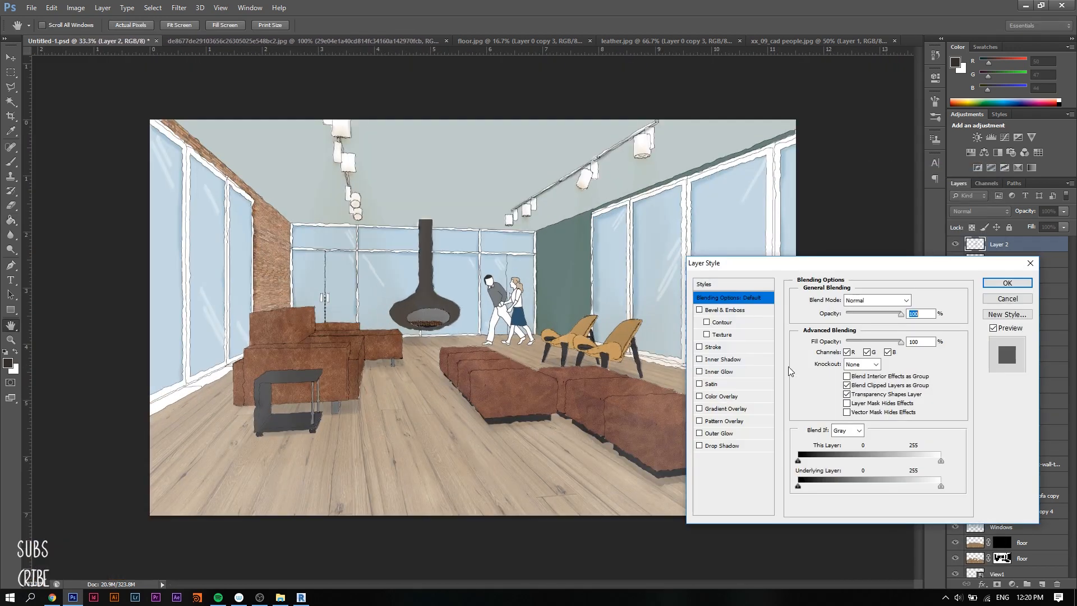
click(722, 445)
drag(841, 335, 840, 326)
drag(839, 363, 850, 363)
drag(878, 314, 867, 317)
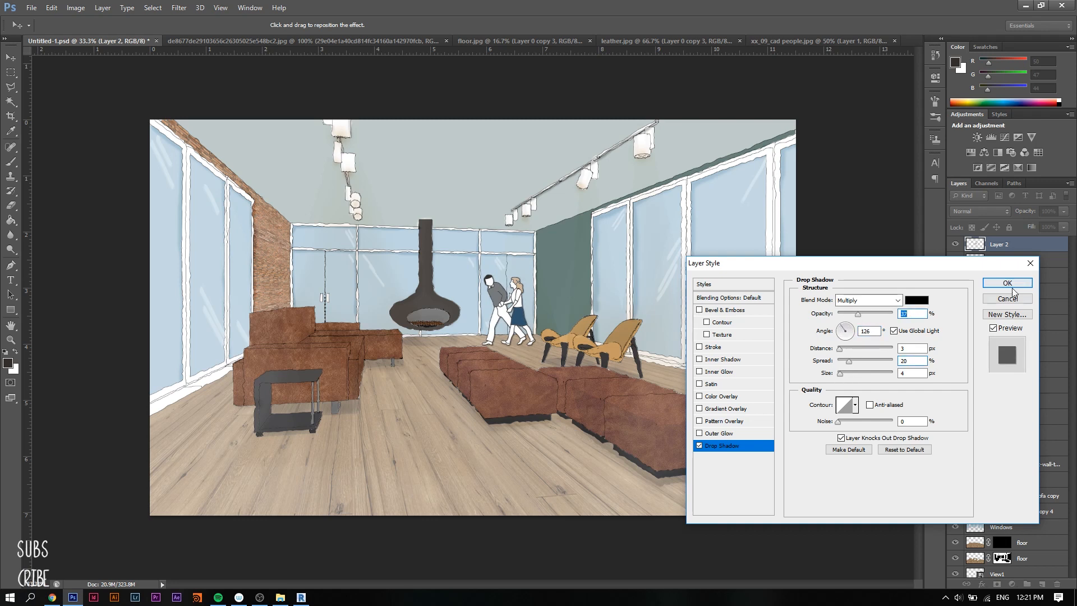
click(1008, 284)
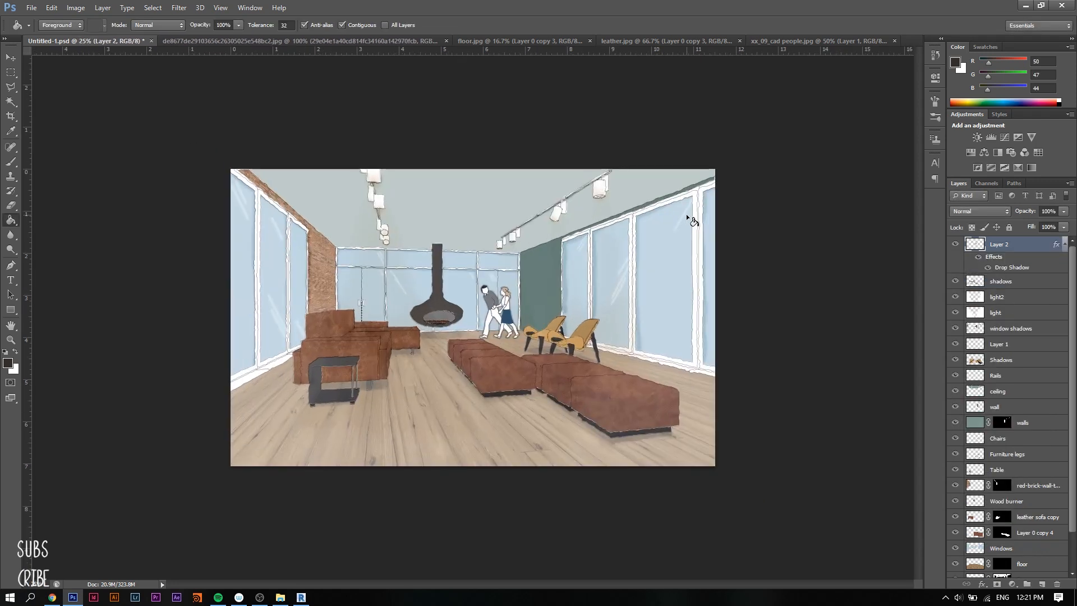